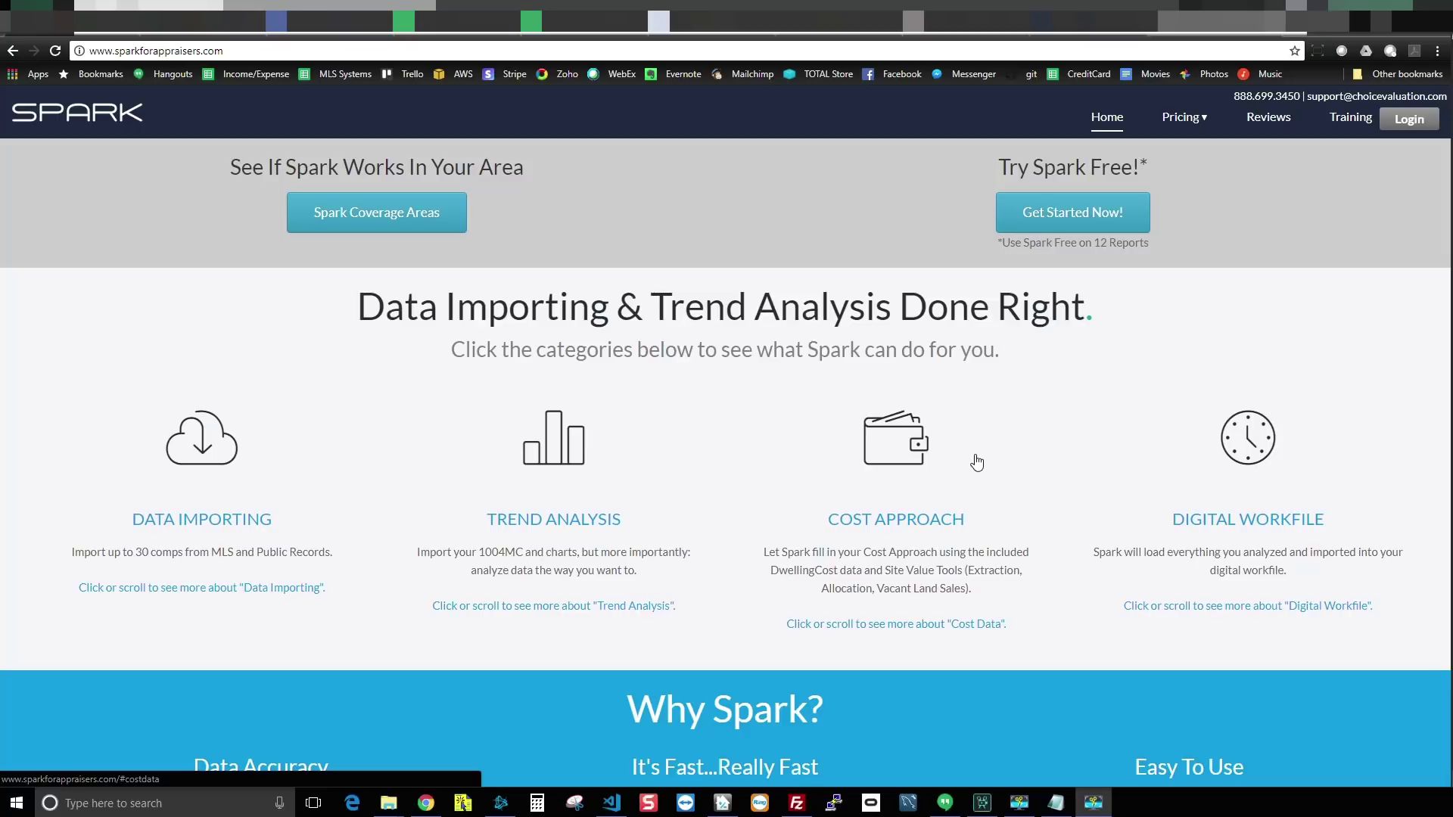
Create an AZ-ARMLS UAD 1004-SFR report in Spark with effective date July 10, 2018.
{"action": "left_click", "coordinate": [230, 53]}
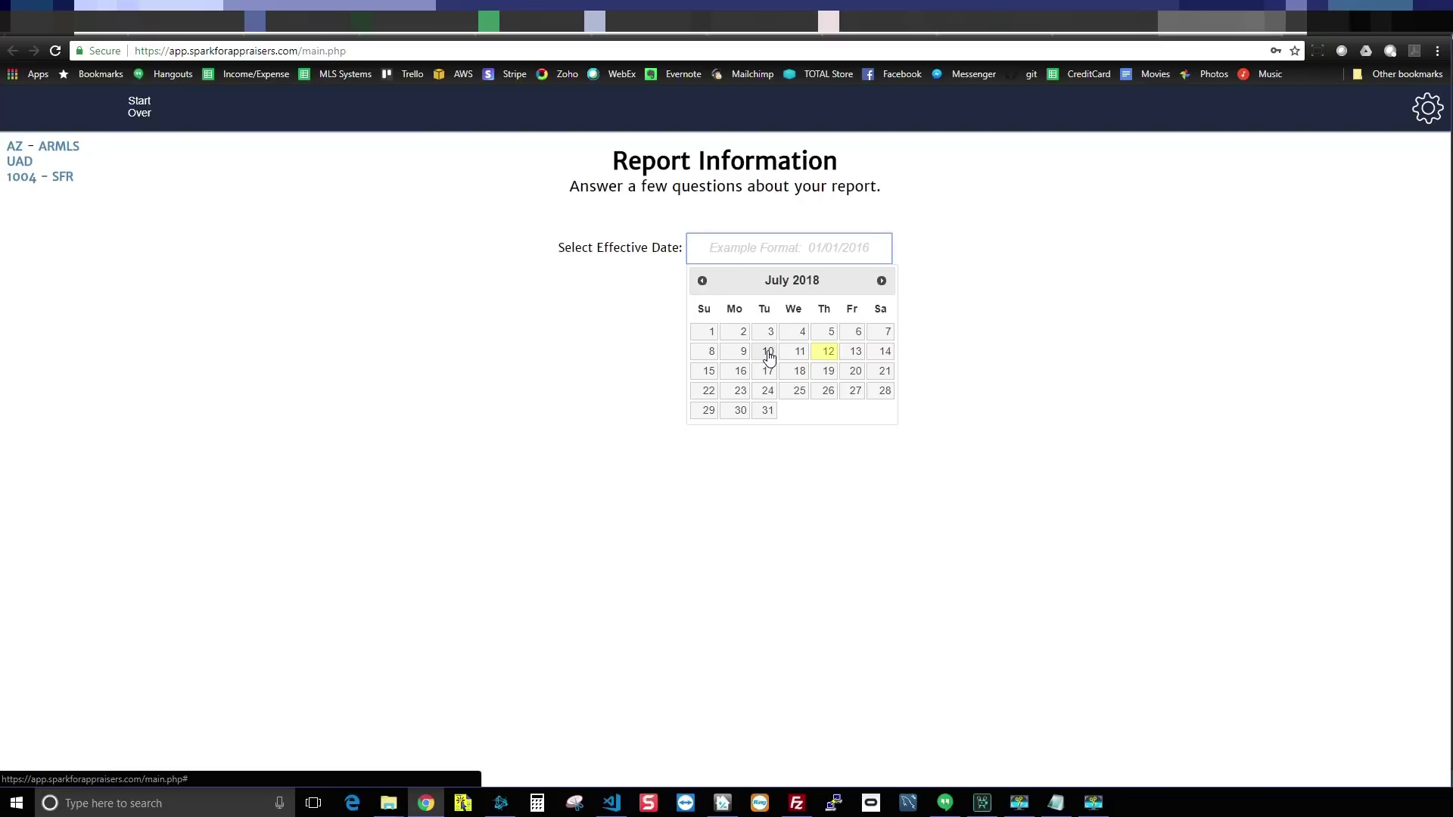
{"action": "left_click", "coordinate": [768, 351]}
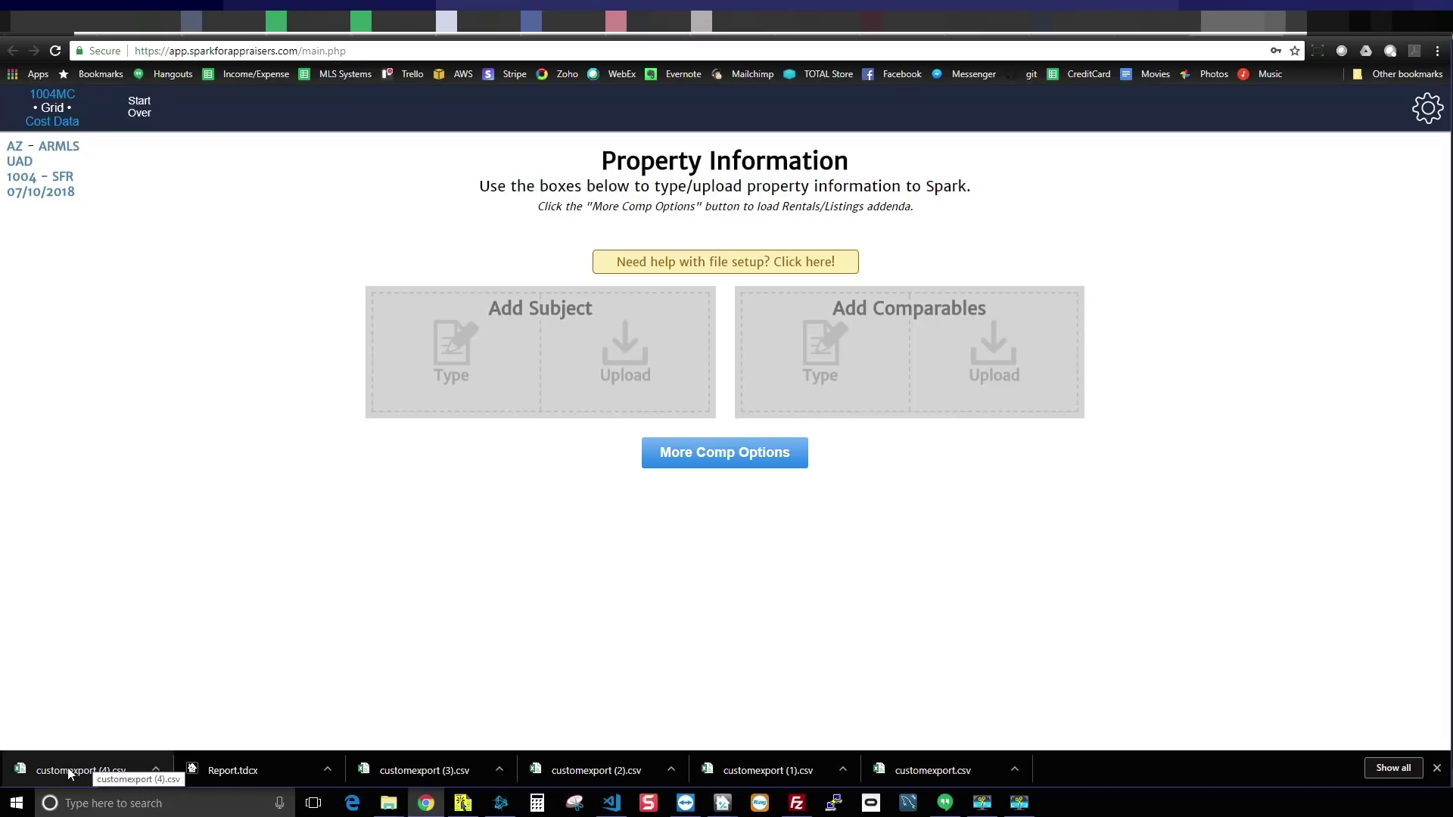
Upload customexport (4).csv as comparables and continue to the sales grid.
{"action": "left_click_drag", "start_coordinate": [76, 767], "coordinate": [926, 430]}
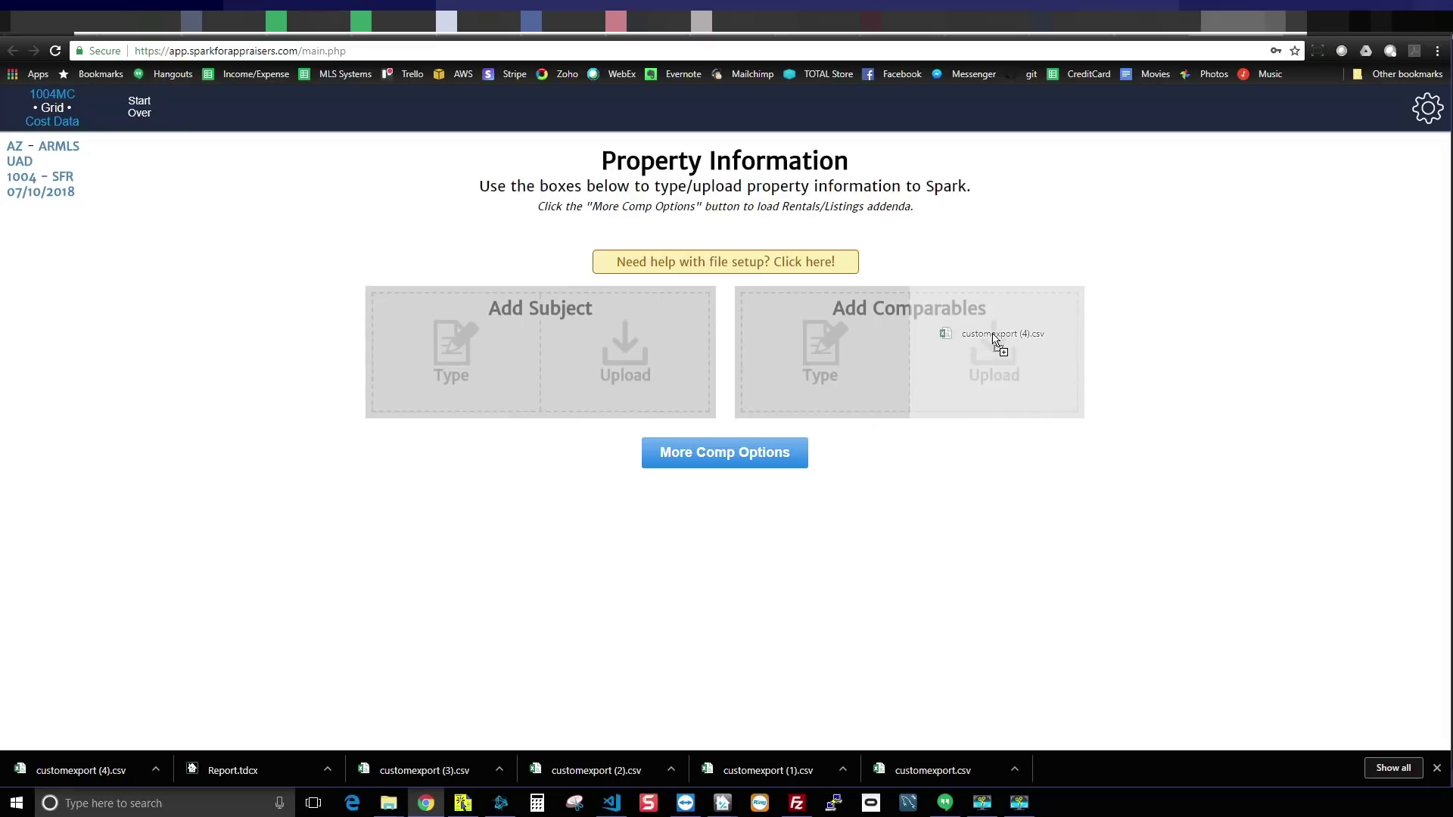
{"action": "left_click_drag", "start_coordinate": [925, 427], "coordinate": [996, 355]}
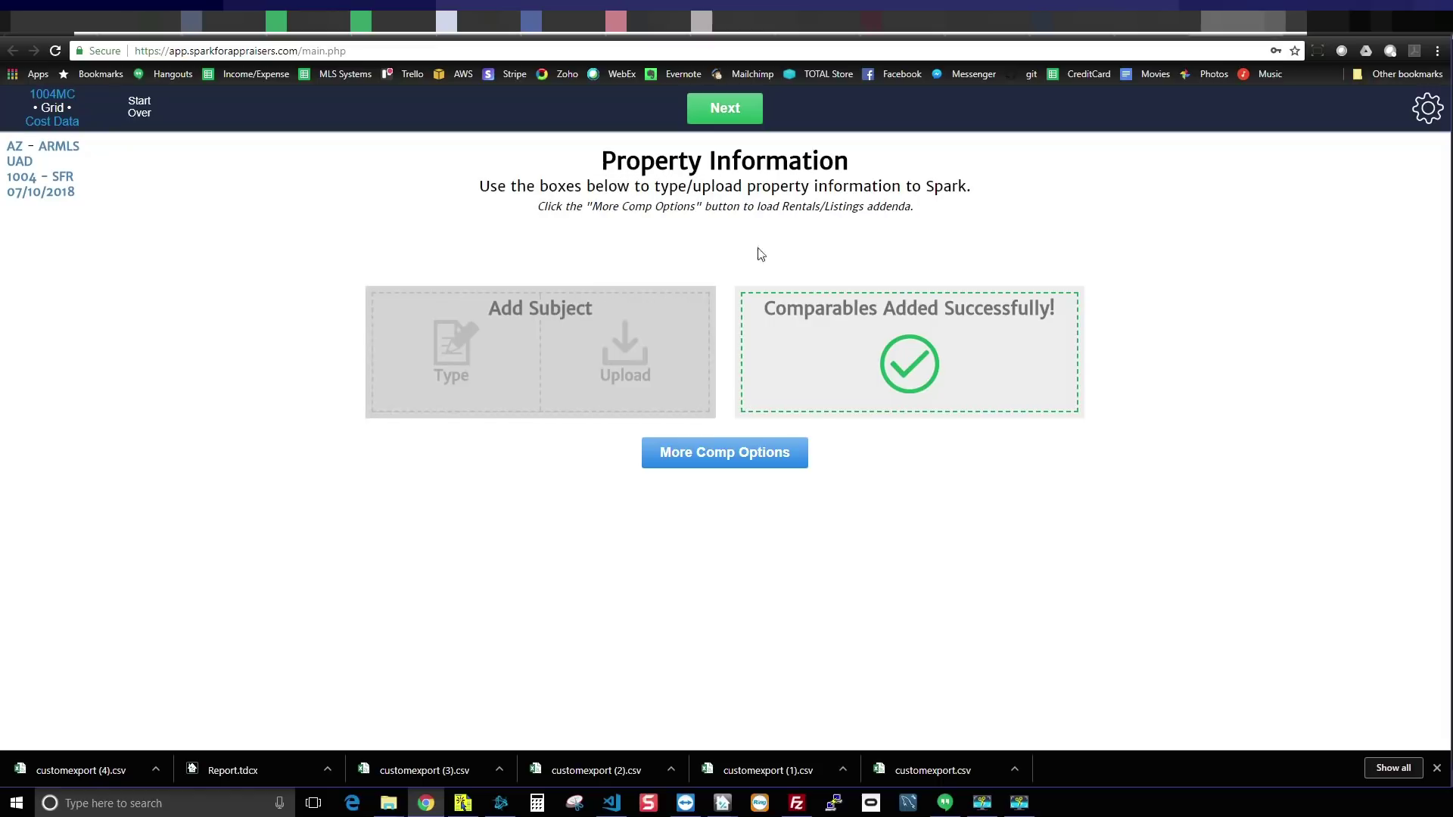
{"action": "left_click", "coordinate": [738, 112]}
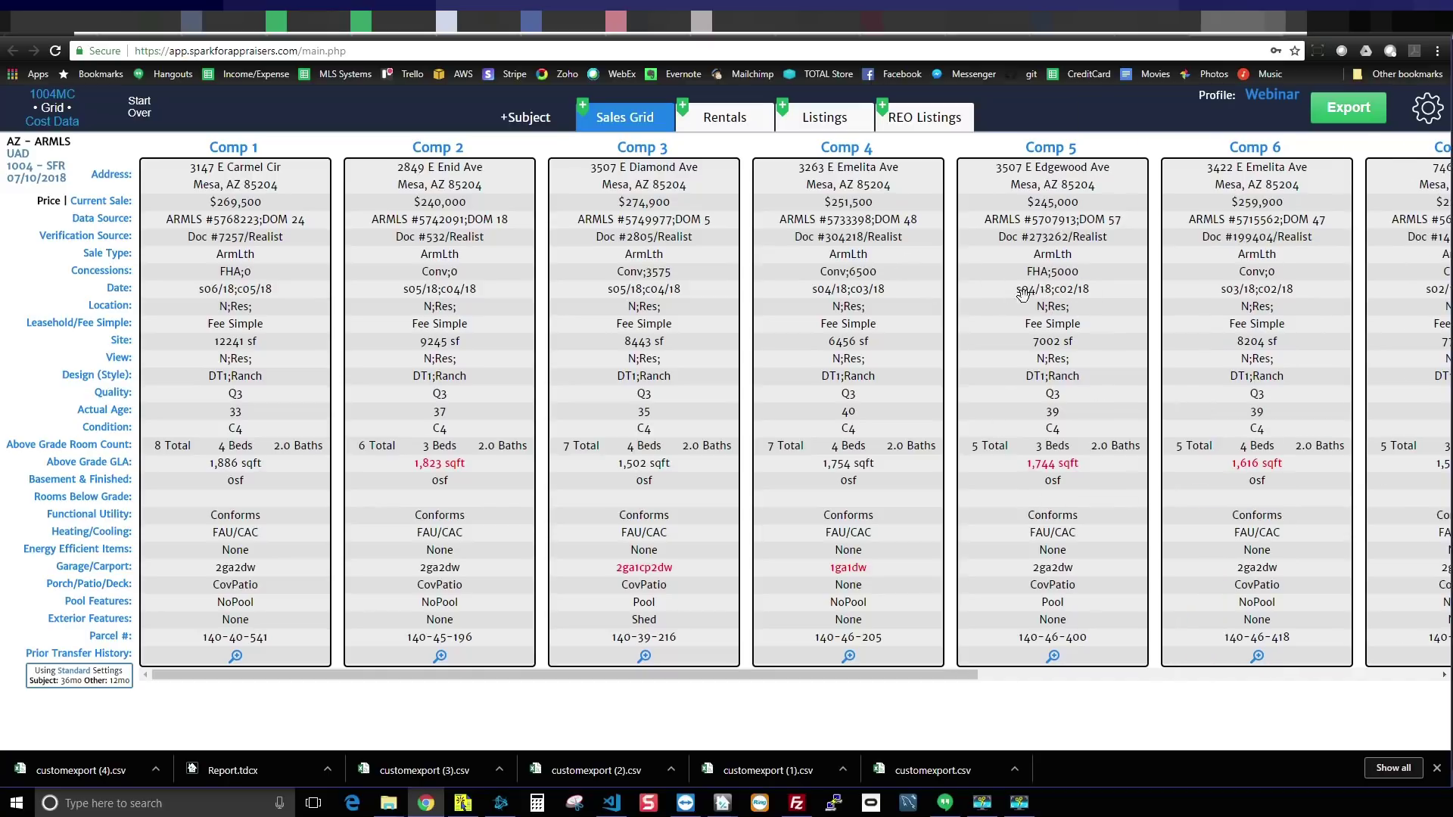
{"action": "mouse_move", "coordinate": [1036, 290]}
{"action": "left_mouse_down"}
{"action": "mouse_move", "coordinate": [579, 151]}
{"action": "mouse_move", "coordinate": [526, 120]}
{"action": "left_mouse_up"}
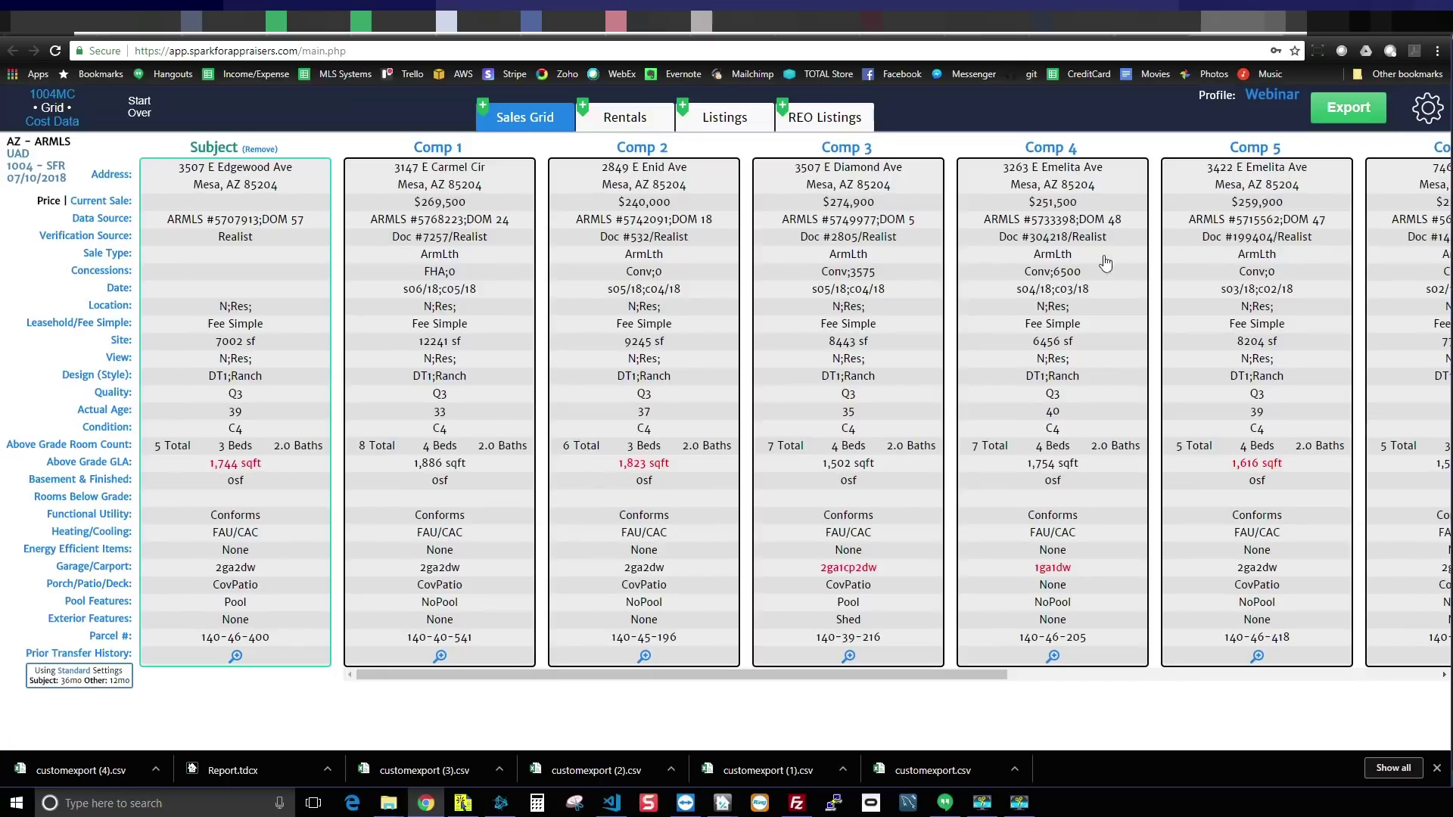
{"action": "left_click_drag", "start_coordinate": [1065, 267], "coordinate": [1260, 268]}
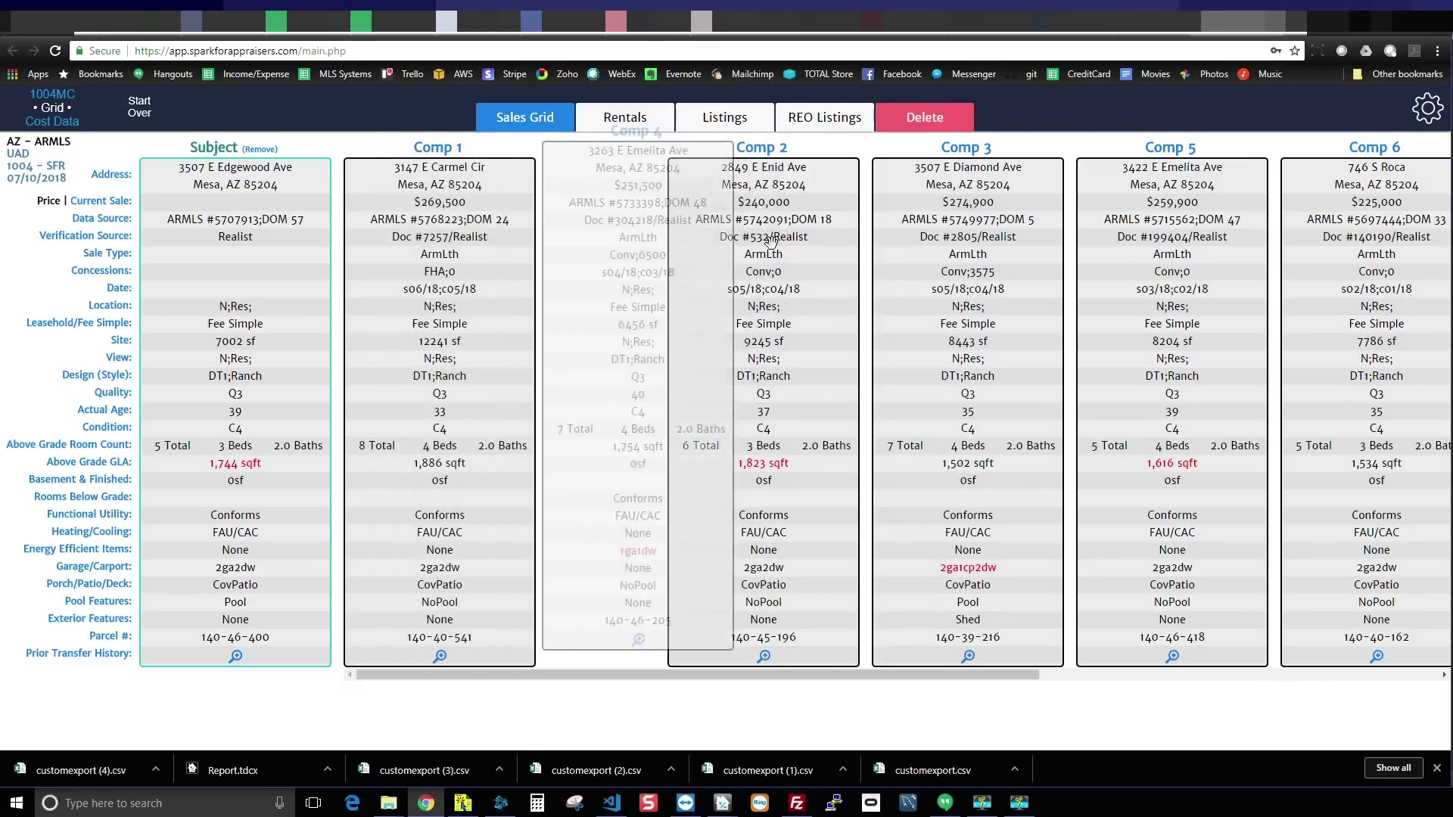
{"action": "left_click_drag", "start_coordinate": [1260, 269], "coordinate": [1051, 266]}
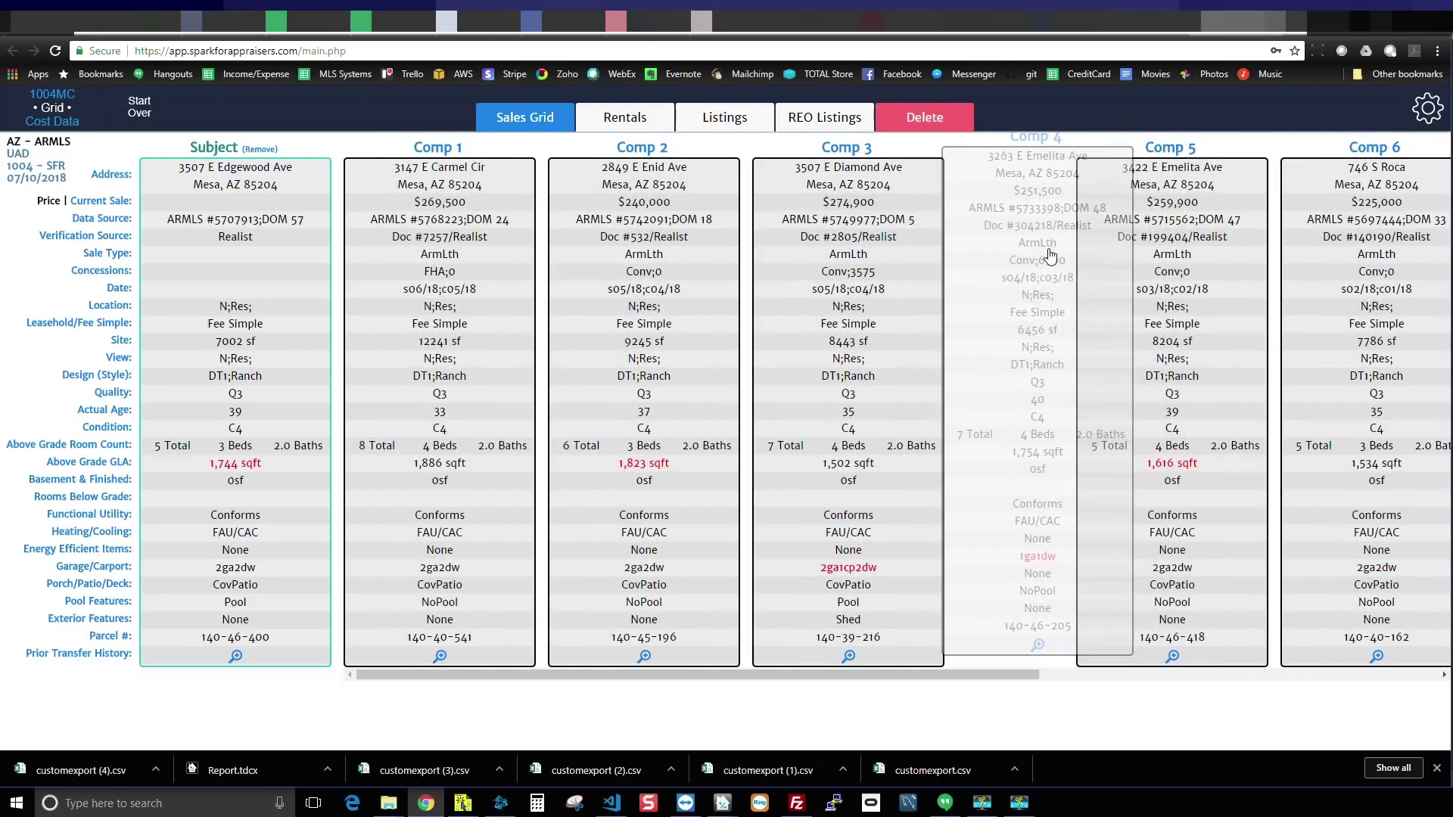
{"action": "left_click_drag", "start_coordinate": [860, 676], "coordinate": [1394, 692]}
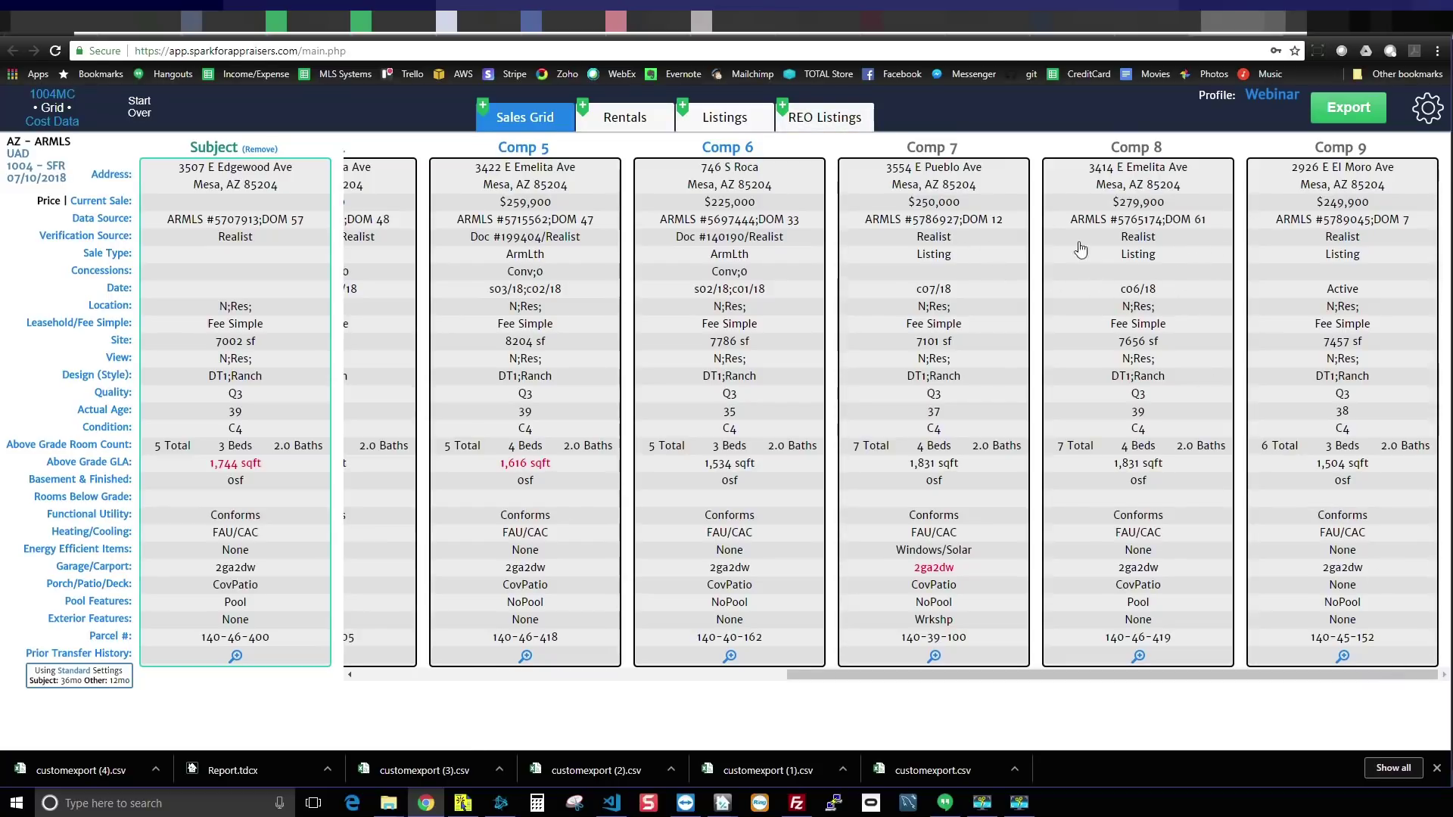
Move active listings Comps 9, 8 and 7 into REO Listings, verify them, and return to the sales grid.
{"action": "left_click_drag", "start_coordinate": [1350, 273], "coordinate": [825, 119]}
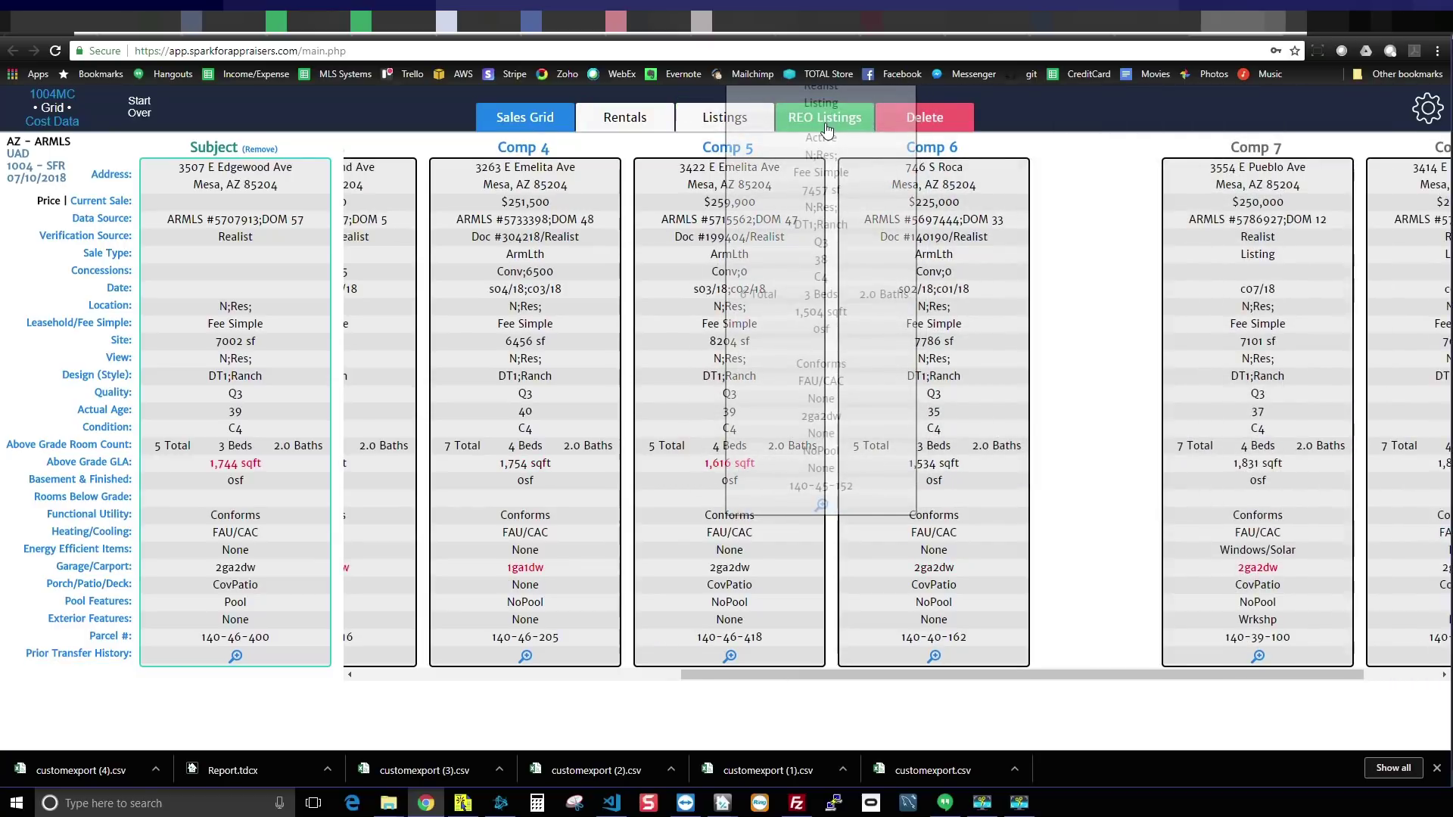
{"action": "left_click_drag", "start_coordinate": [824, 119], "coordinate": [824, 119]}
{"action": "left_click_drag", "start_coordinate": [1353, 258], "coordinate": [825, 118]}
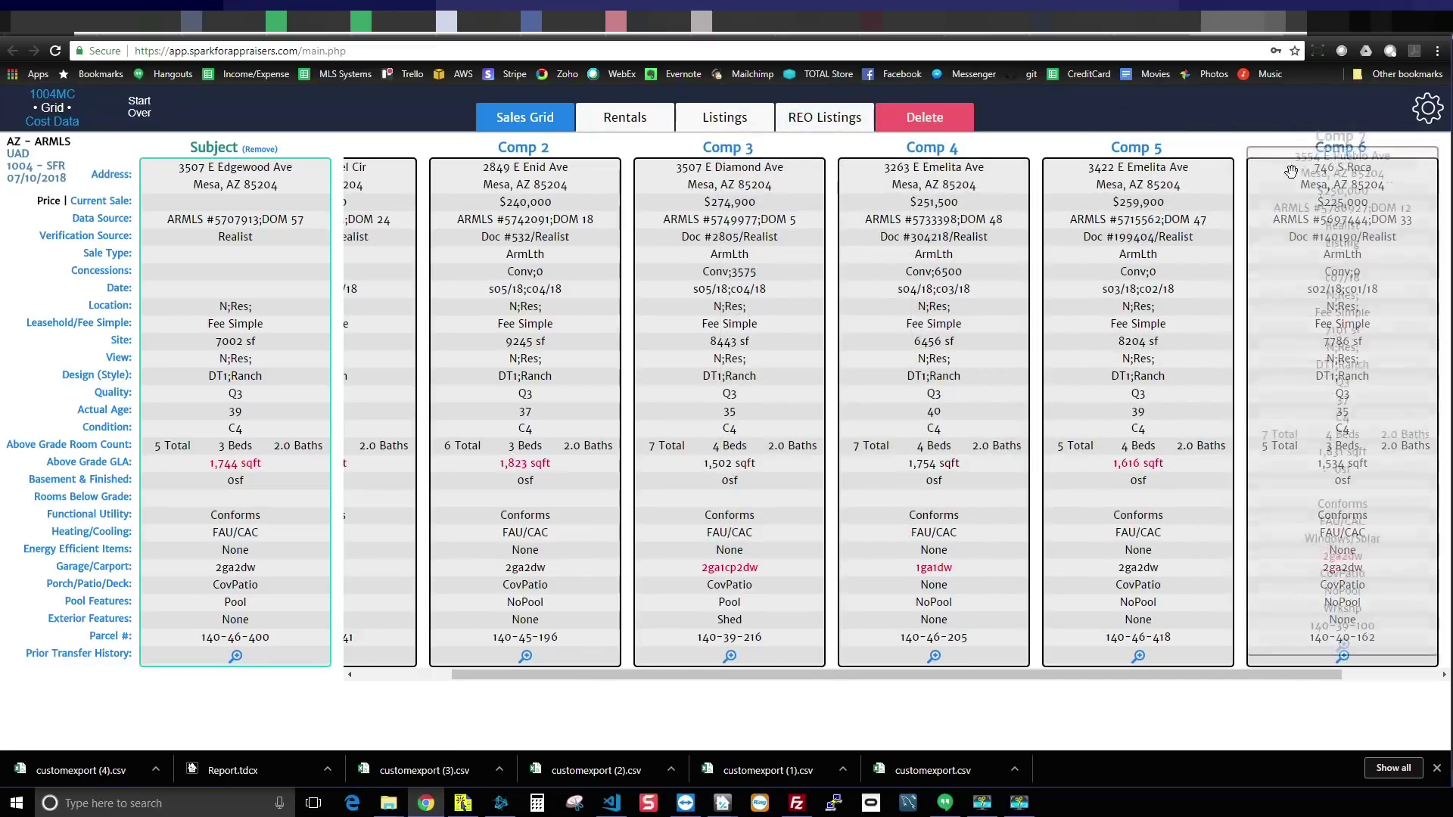
{"action": "mouse_move", "coordinate": [1343, 272]}
{"action": "left_mouse_down"}
{"action": "mouse_move", "coordinate": [854, 108]}
{"action": "mouse_move", "coordinate": [825, 117]}
{"action": "left_mouse_up"}
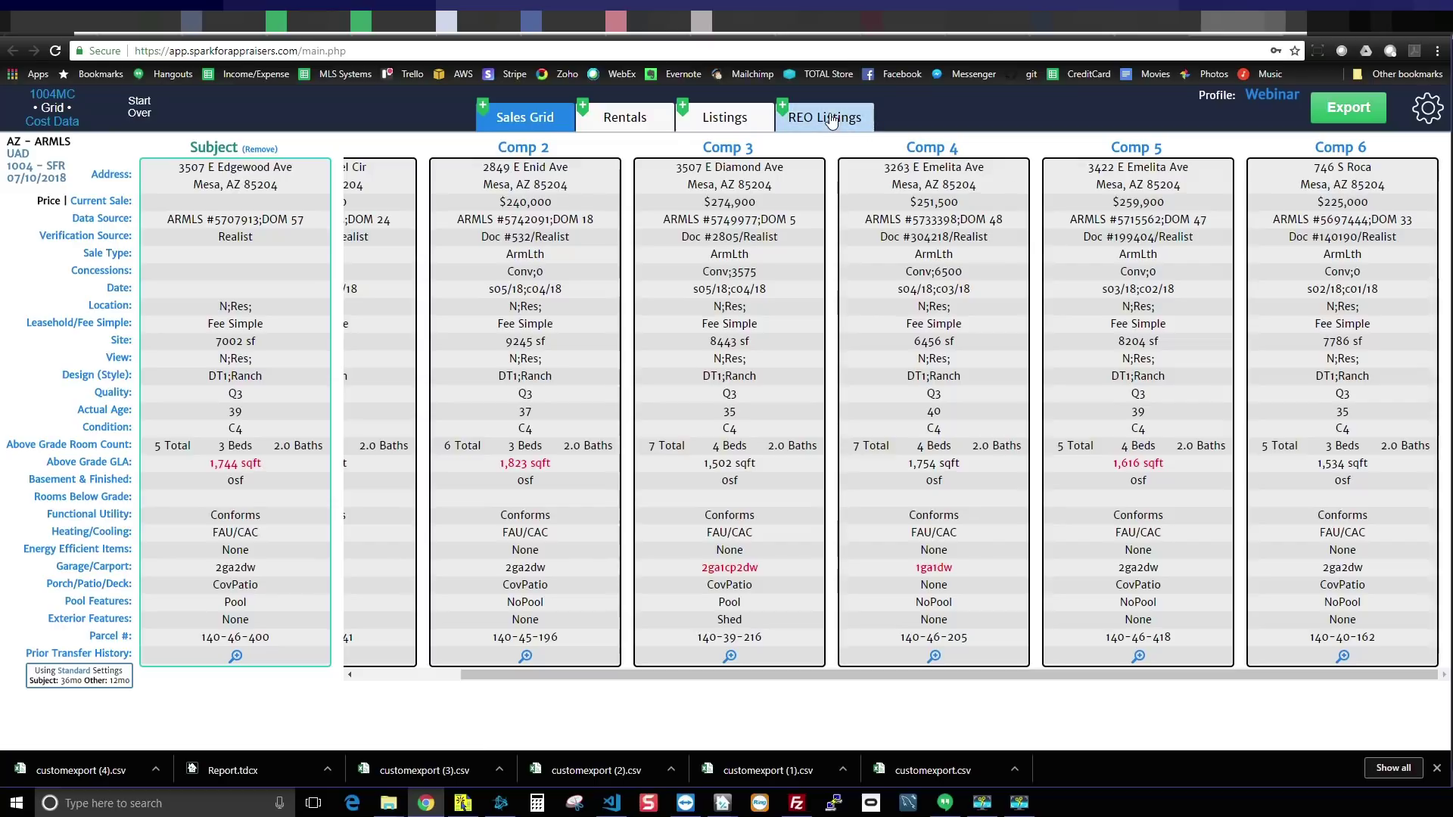
{"action": "left_click", "coordinate": [824, 118]}
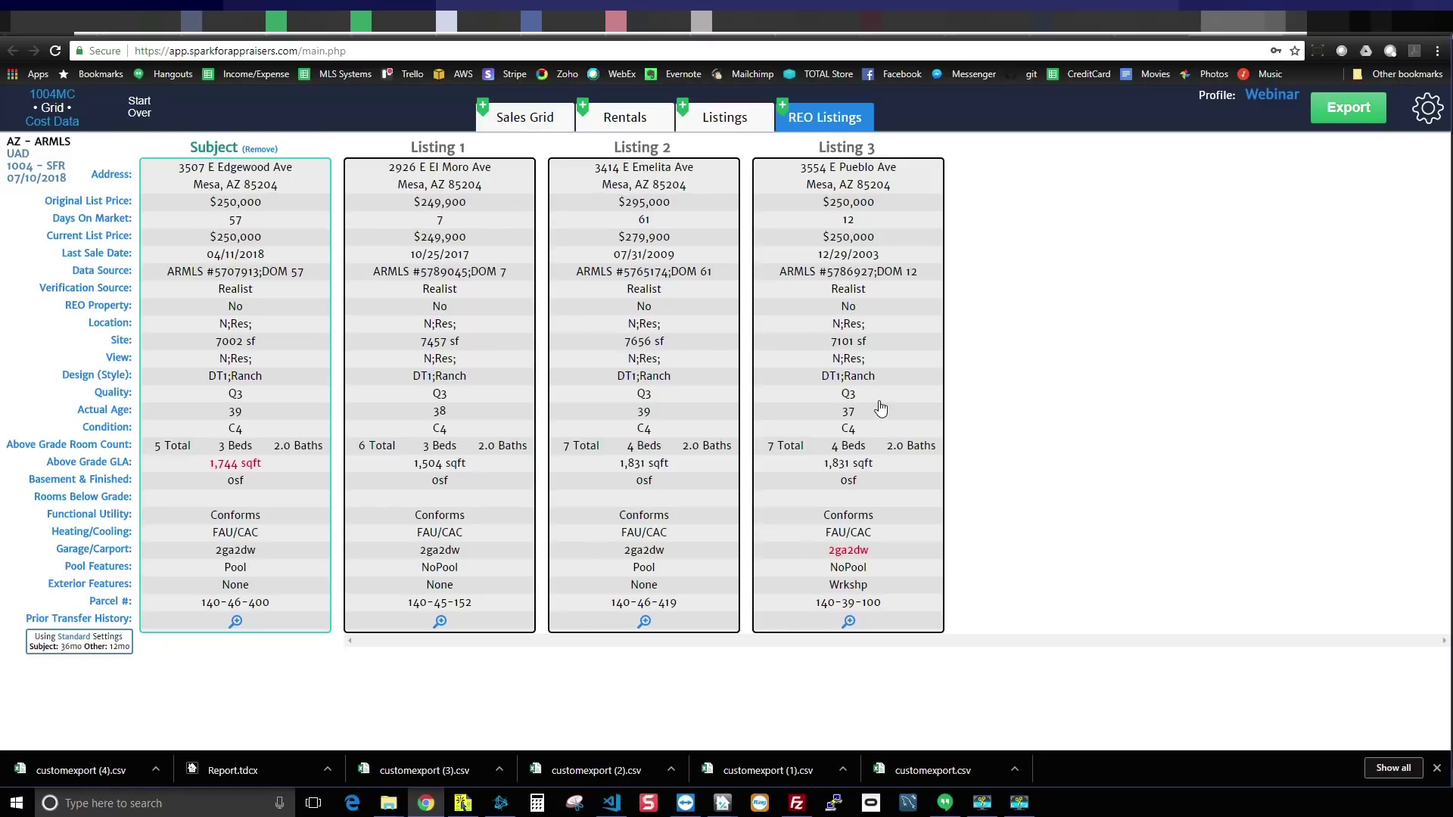
{"action": "left_click", "coordinate": [526, 117]}
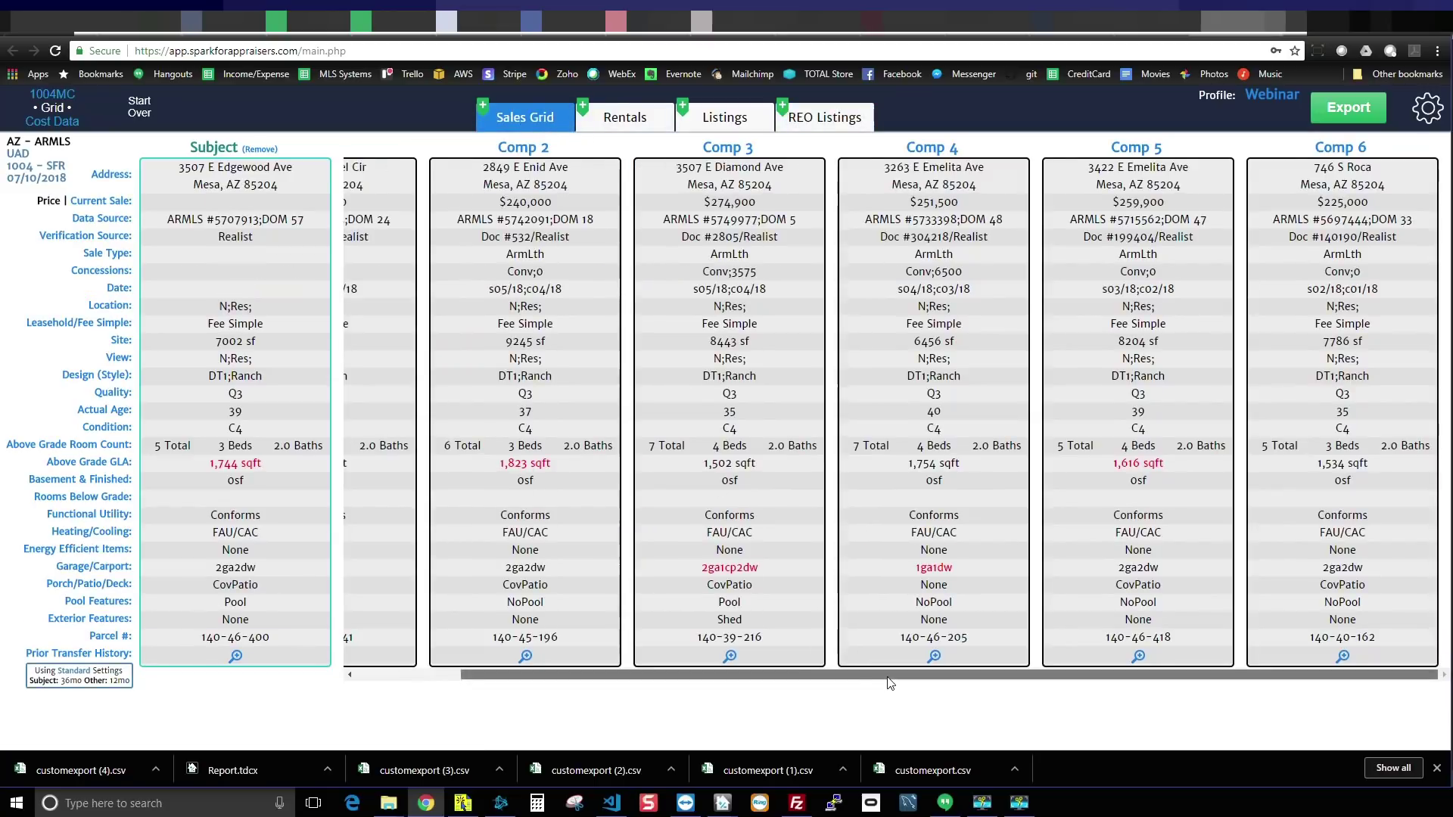
{"action": "left_click_drag", "start_coordinate": [884, 676], "coordinate": [591, 676]}
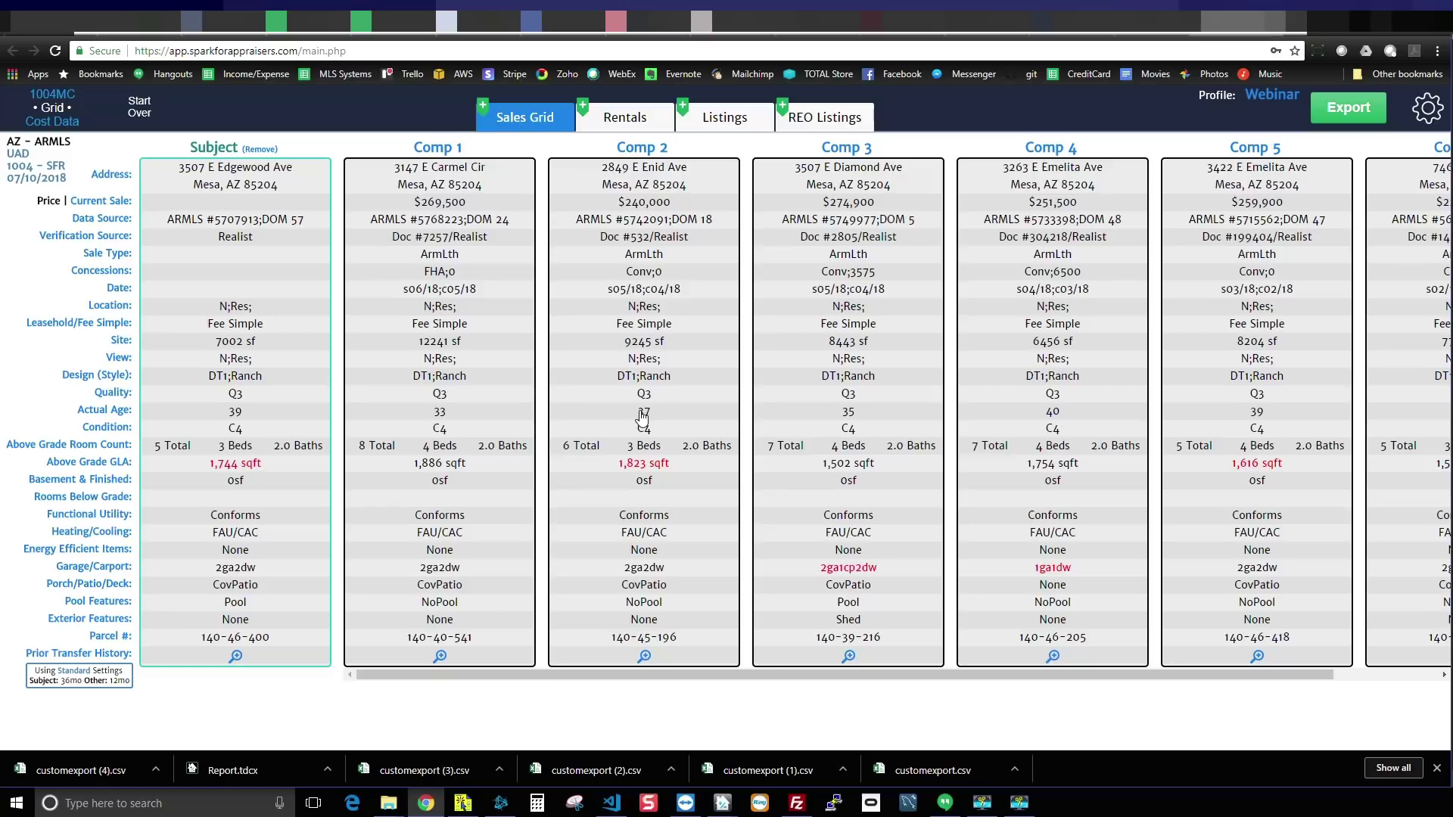
Use public records GLA of 1,683 sqft for Comp 2, keeping the subject's MLS 1,744 sqft.
{"action": "left_click", "coordinate": [651, 466]}
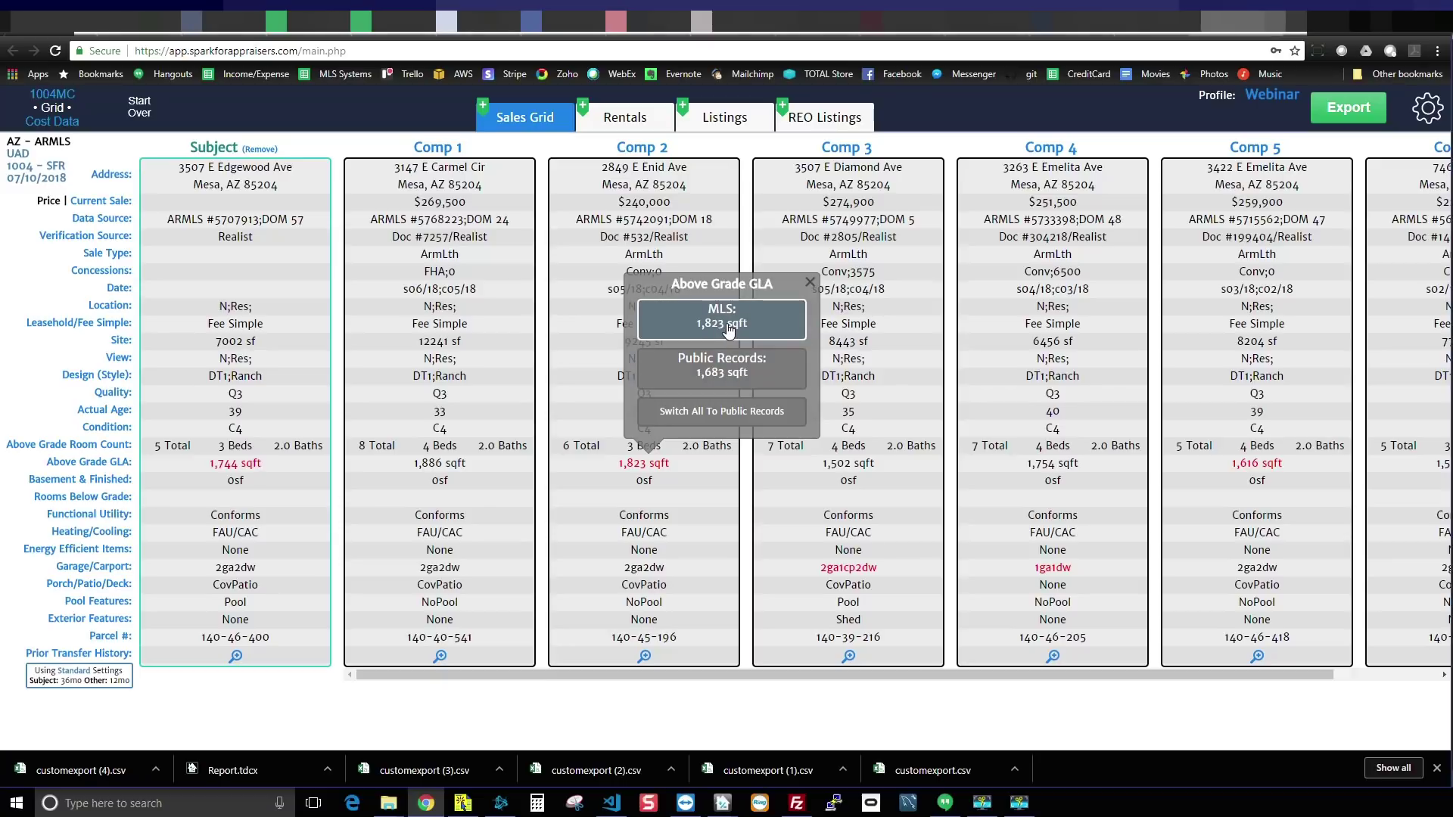
{"action": "left_click", "coordinate": [725, 380]}
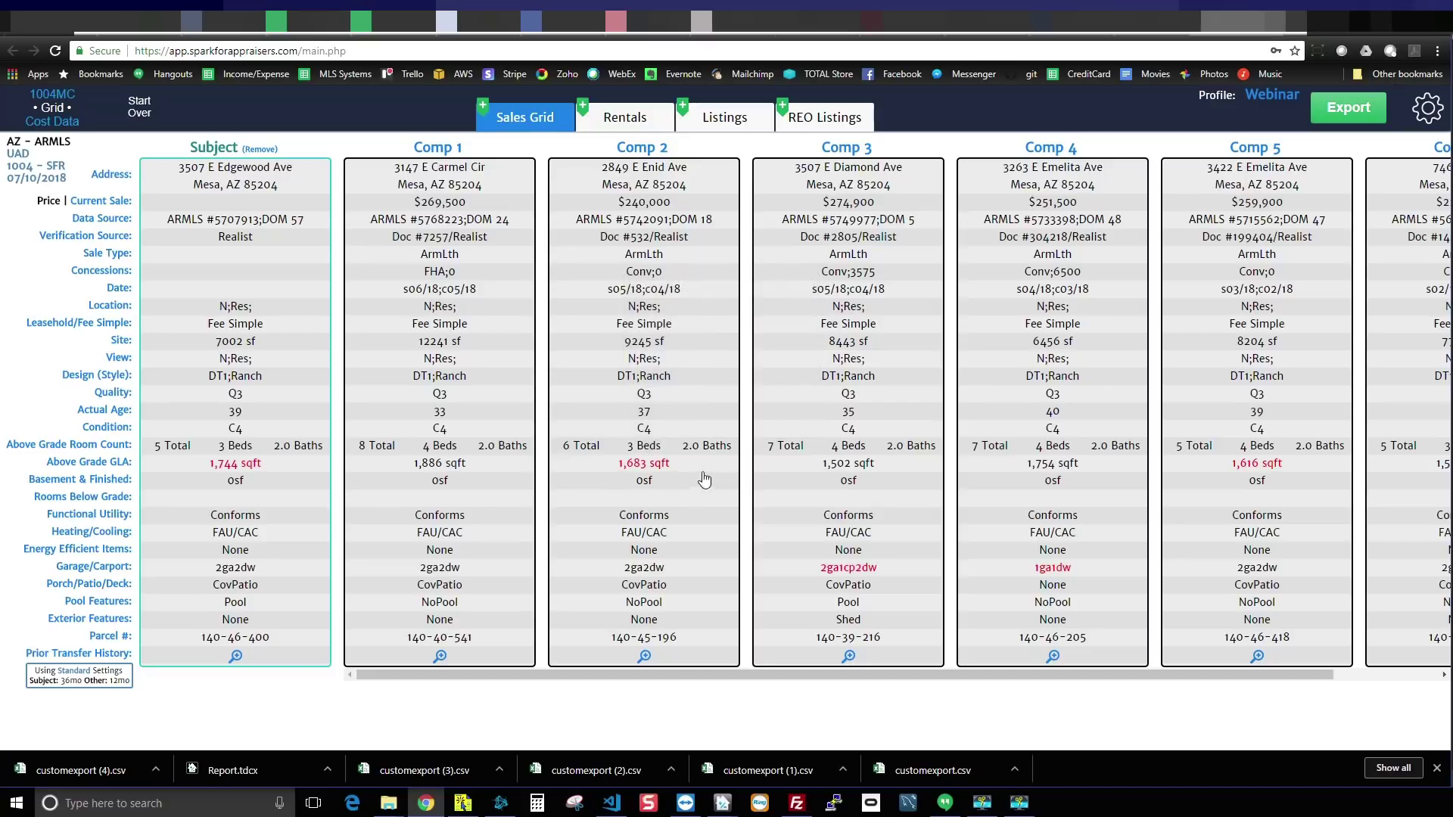
{"action": "left_click", "coordinate": [644, 463]}
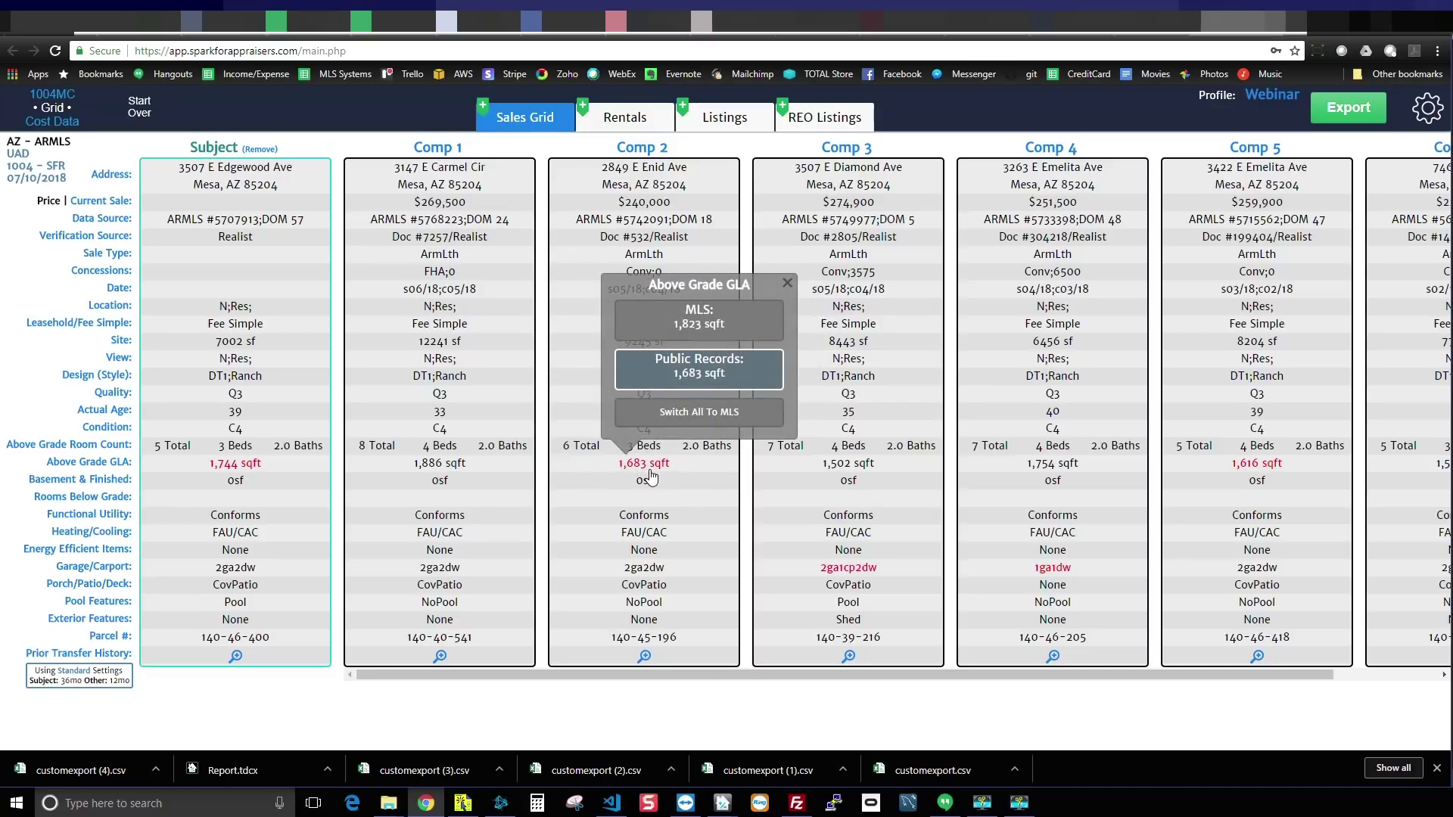
{"action": "left_click", "coordinate": [619, 528]}
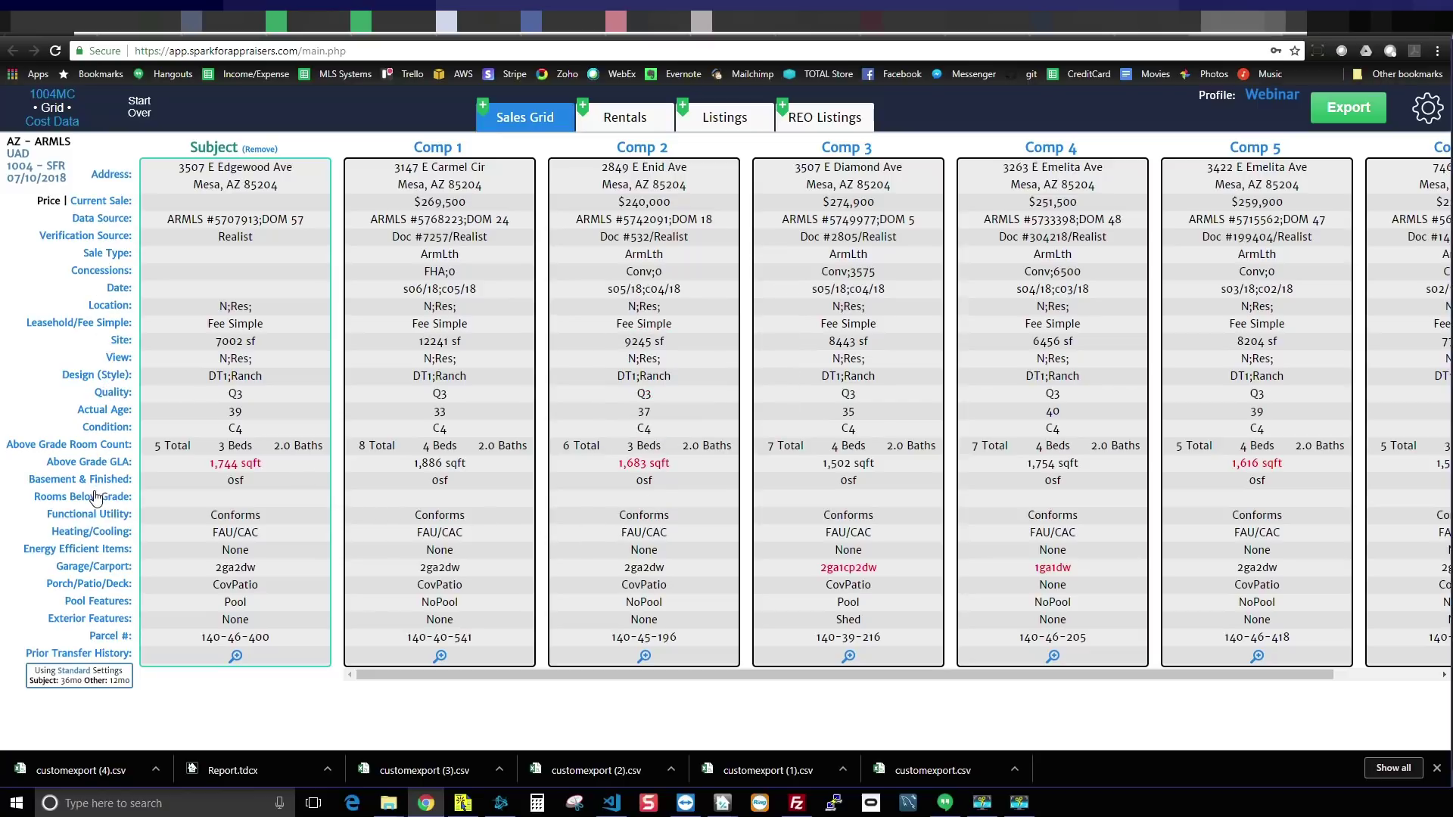
{"action": "left_click", "coordinate": [223, 466]}
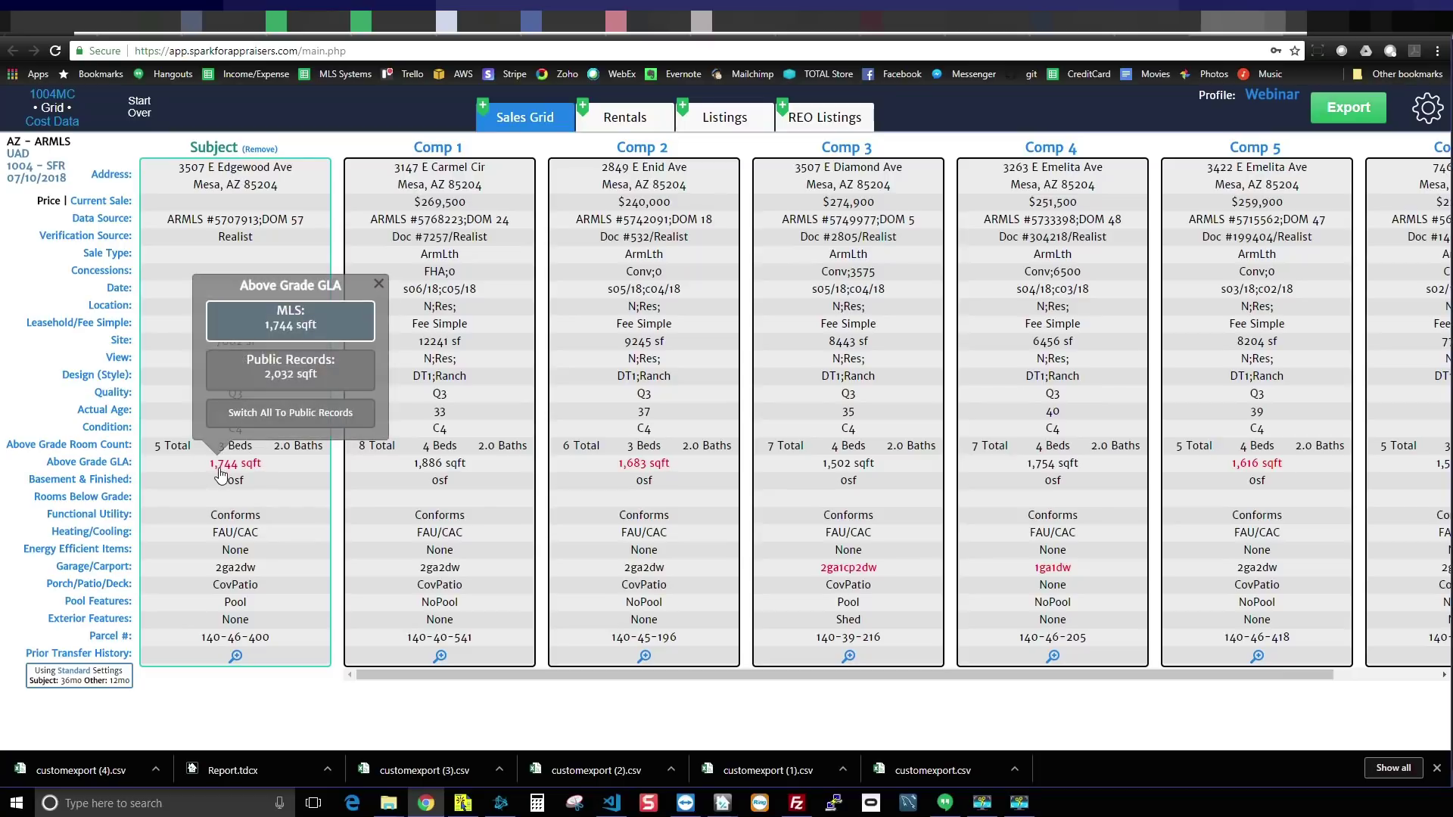
{"action": "left_click", "coordinate": [196, 472]}
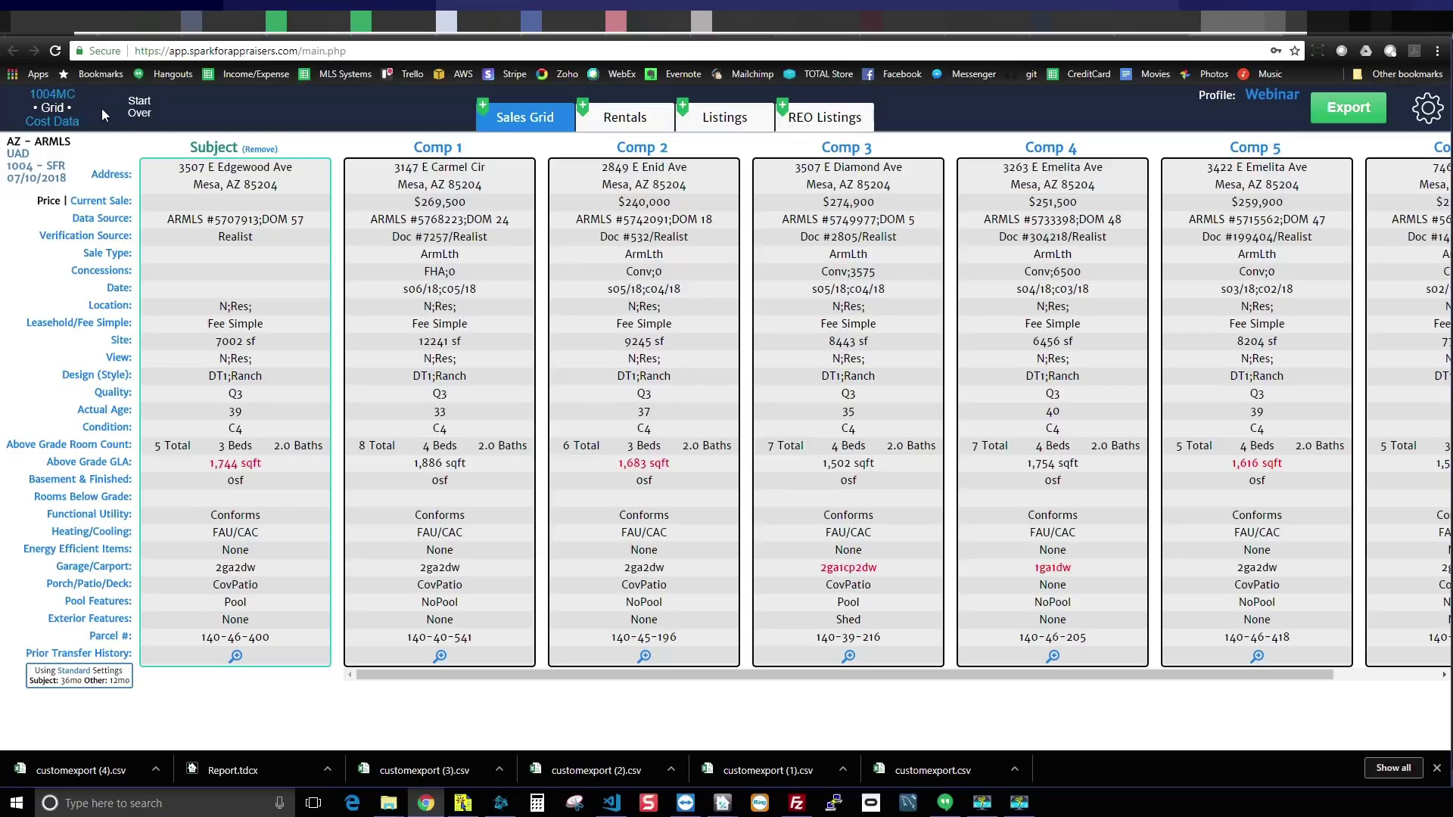
Load customexport.csv as neighborhood and customexport (1).csv as competing properties, then generate the 1004MC.
{"action": "left_click", "coordinate": [55, 94]}
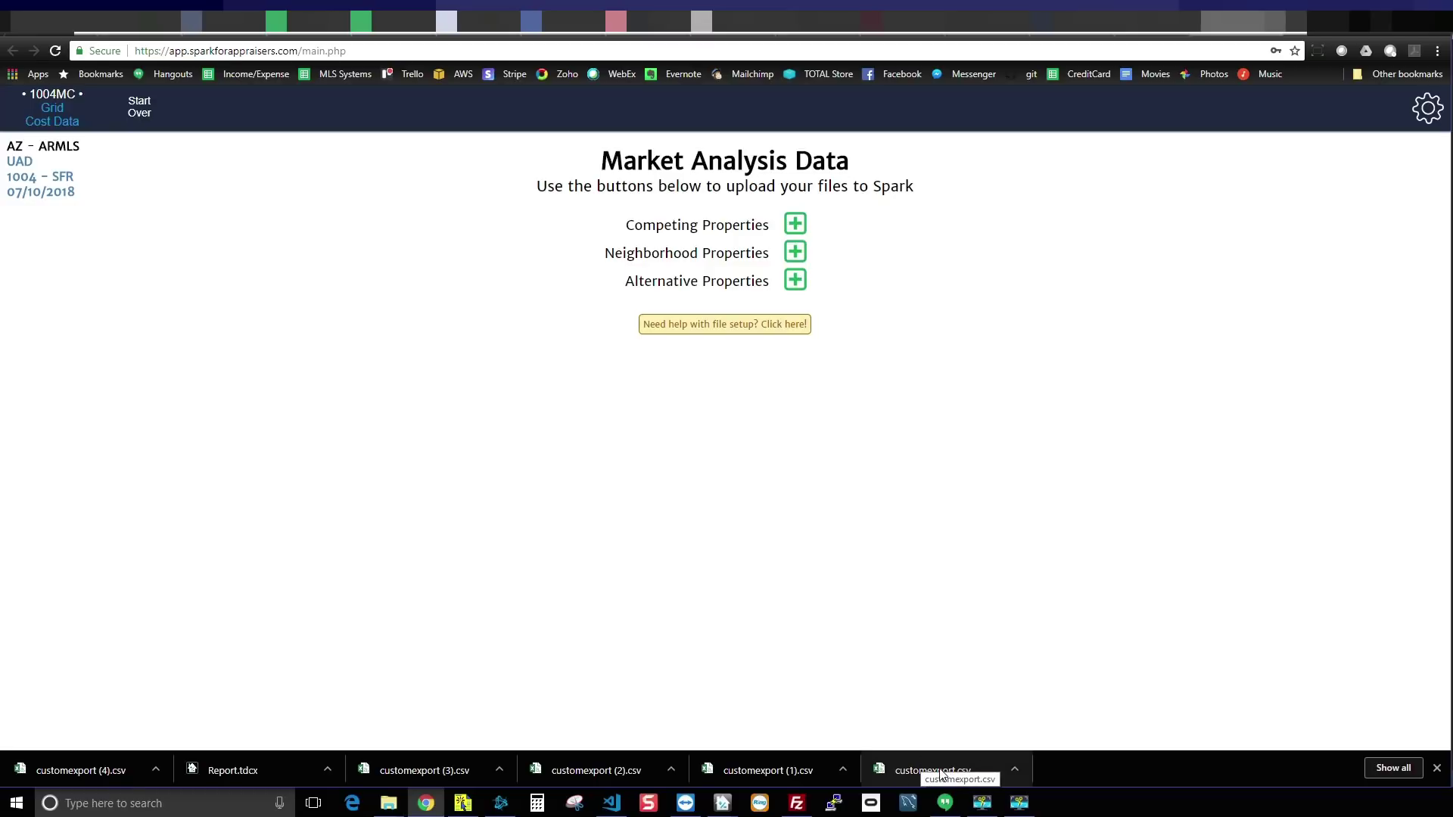
{"action": "left_click_drag", "start_coordinate": [930, 772], "coordinate": [801, 262]}
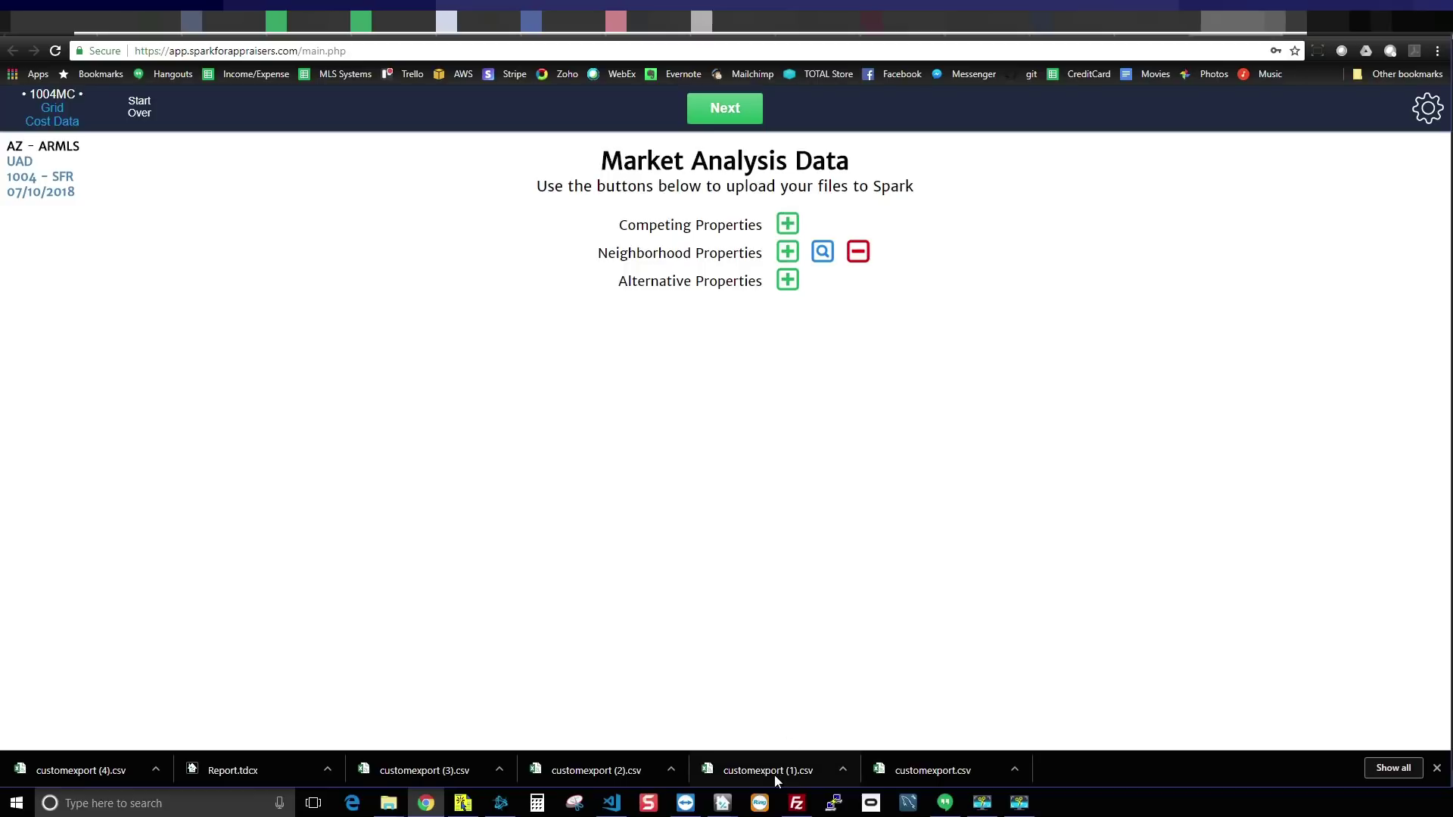
{"action": "left_click_drag", "start_coordinate": [775, 775], "coordinate": [790, 226]}
{"action": "left_click", "coordinate": [725, 109]}
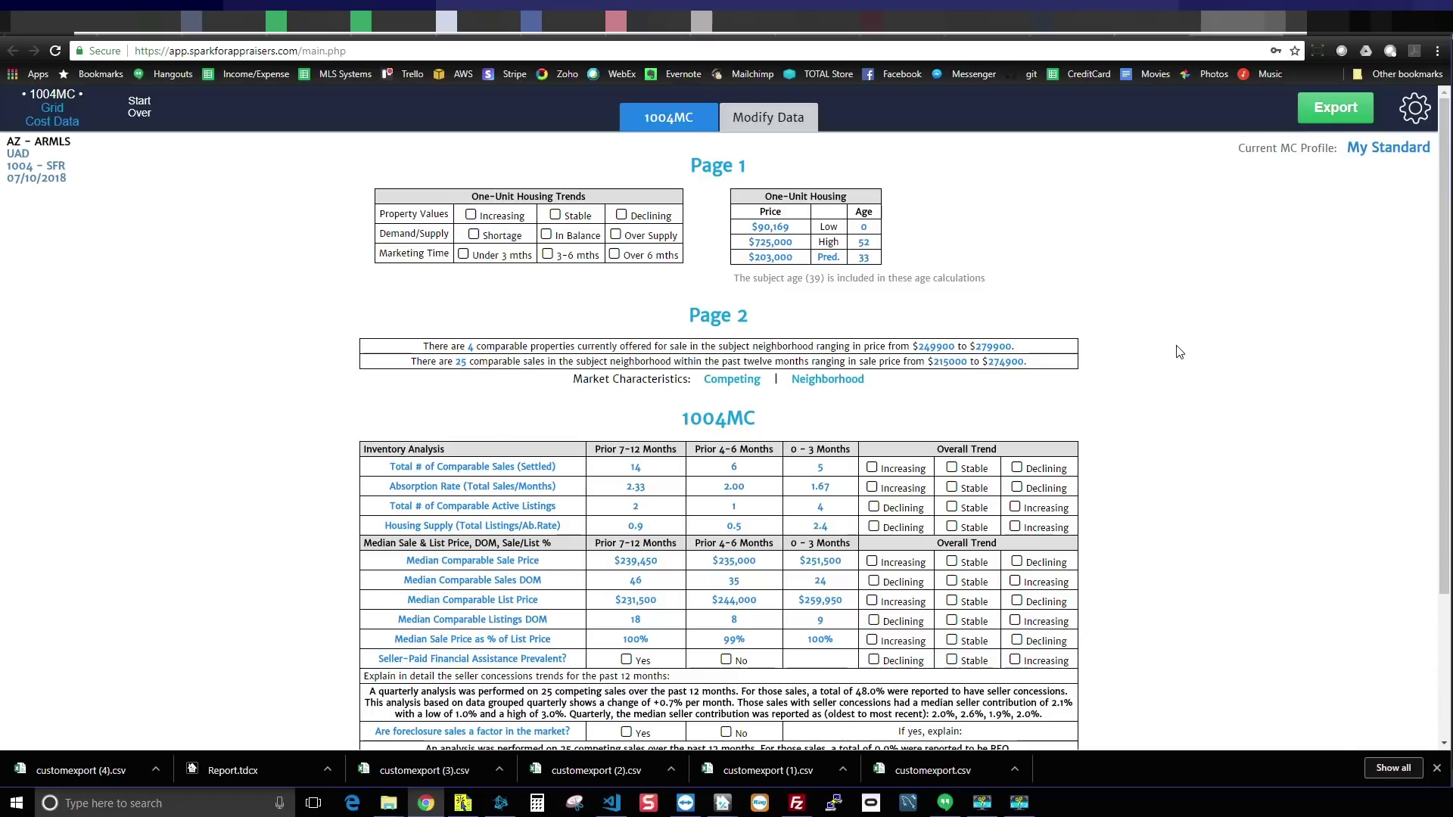
{"action": "scroll", "coordinate": [1130, 405], "scroll_direction": "down", "scroll_amount": 5}
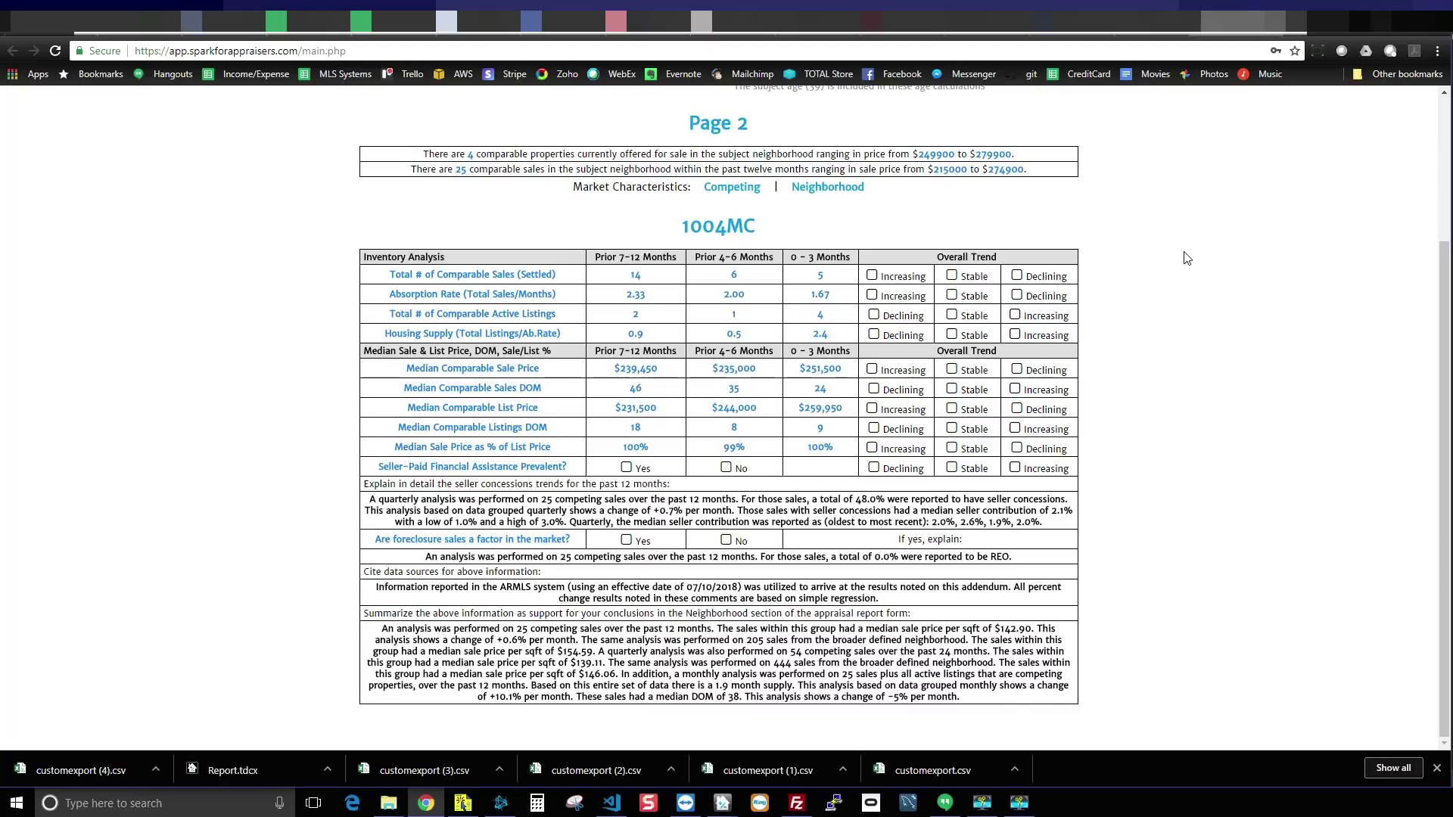
{"action": "scroll", "coordinate": [1185, 257], "scroll_direction": "up", "scroll_amount": 3}
{"action": "scroll", "coordinate": [1193, 256], "scroll_direction": "down", "scroll_amount": 1}
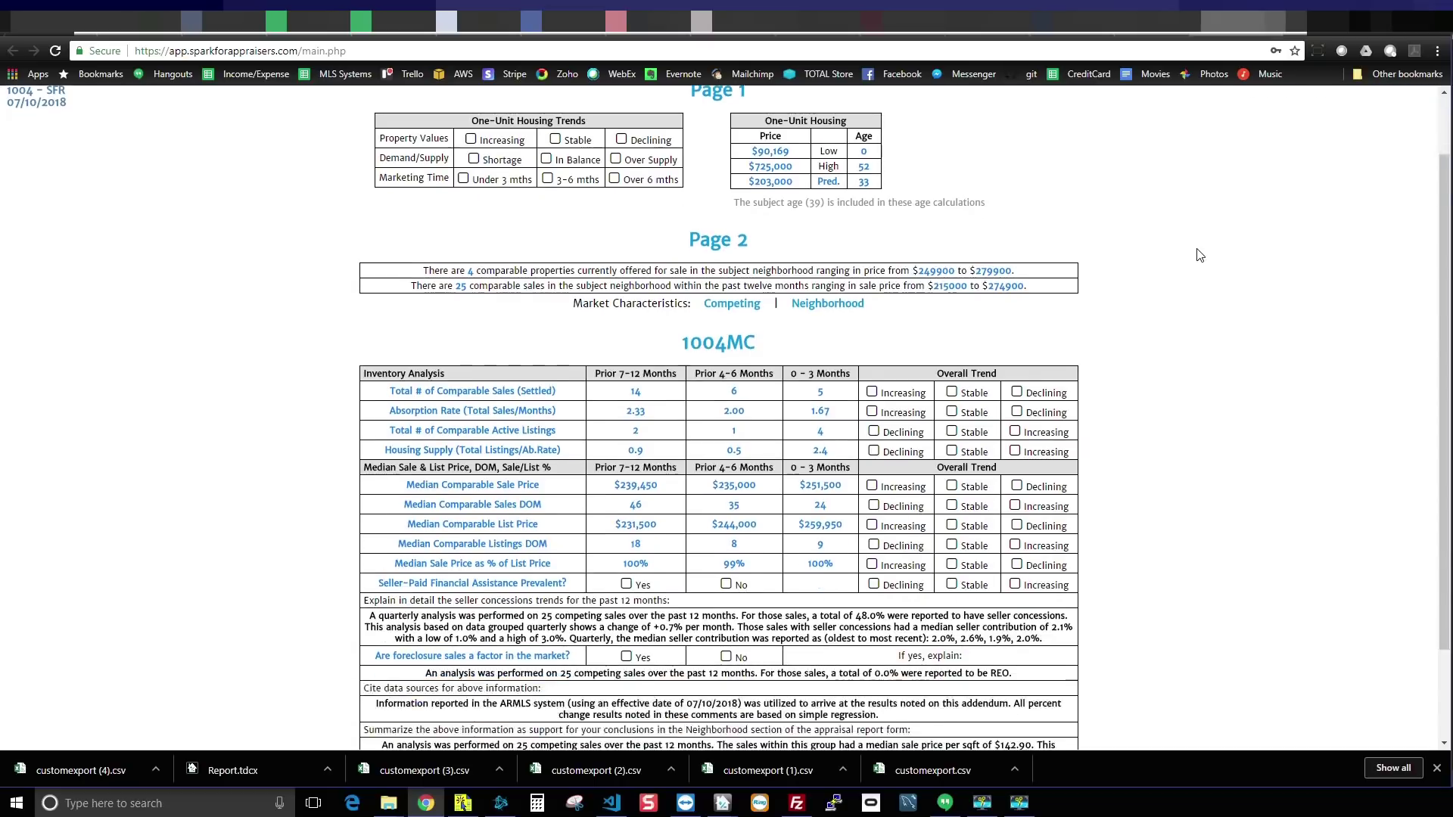
{"action": "scroll", "coordinate": [1199, 254], "scroll_direction": "down", "scroll_amount": 1}
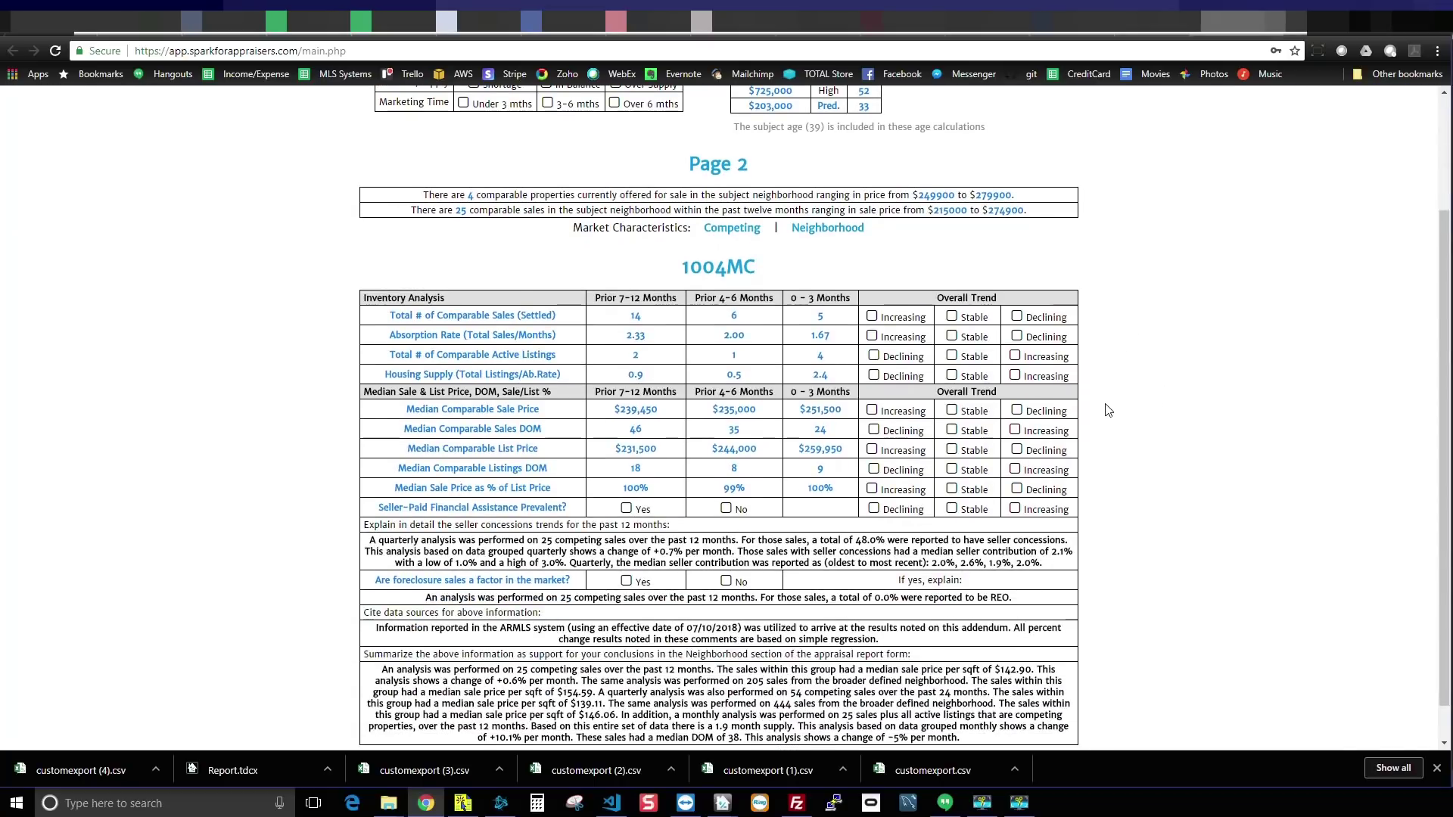
{"action": "mouse_move", "coordinate": [473, 485]}
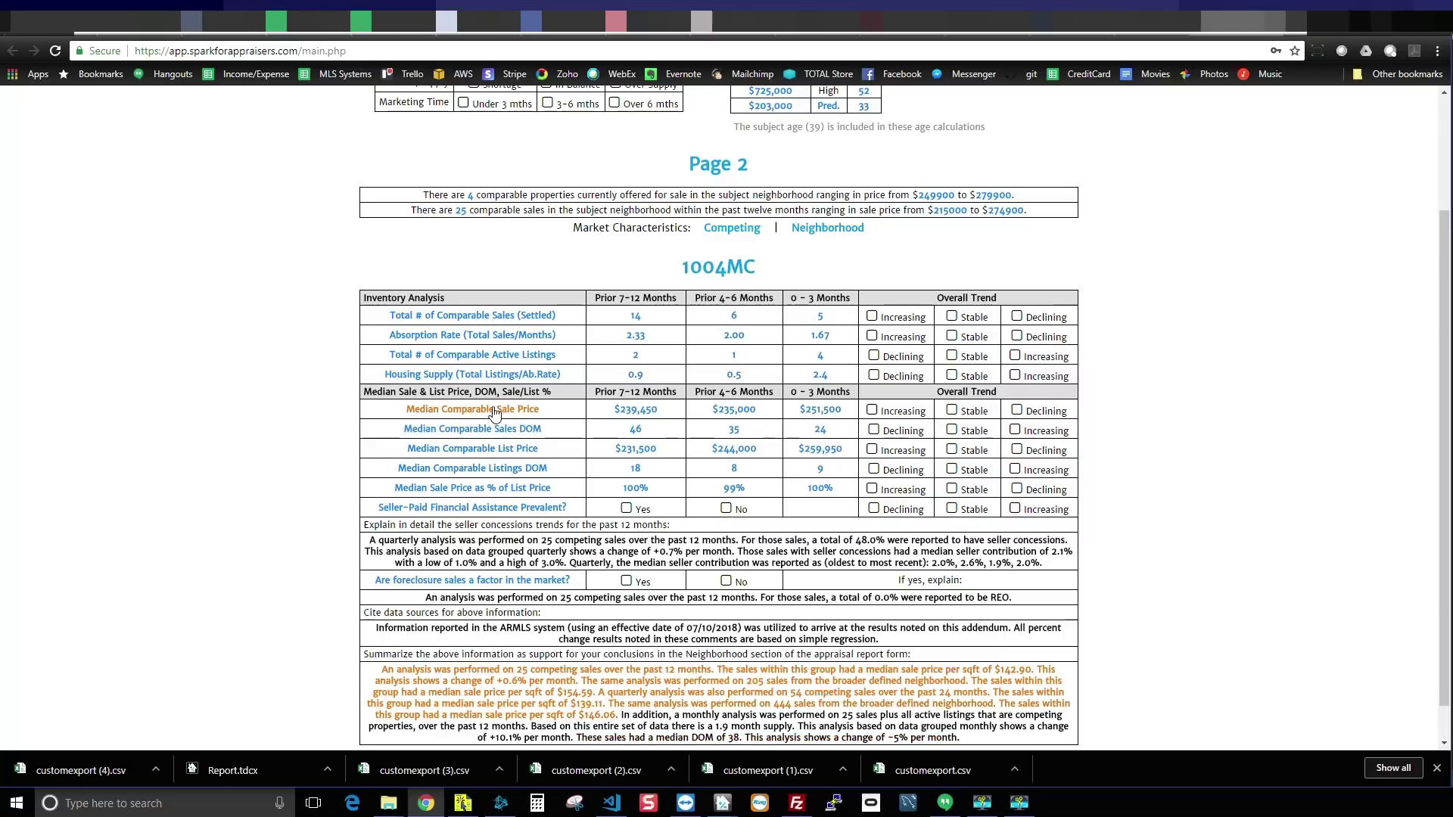
Open the Trends: Sales Prices page from the Median Comparable Sale Price row.
{"action": "left_click", "coordinate": [523, 415]}
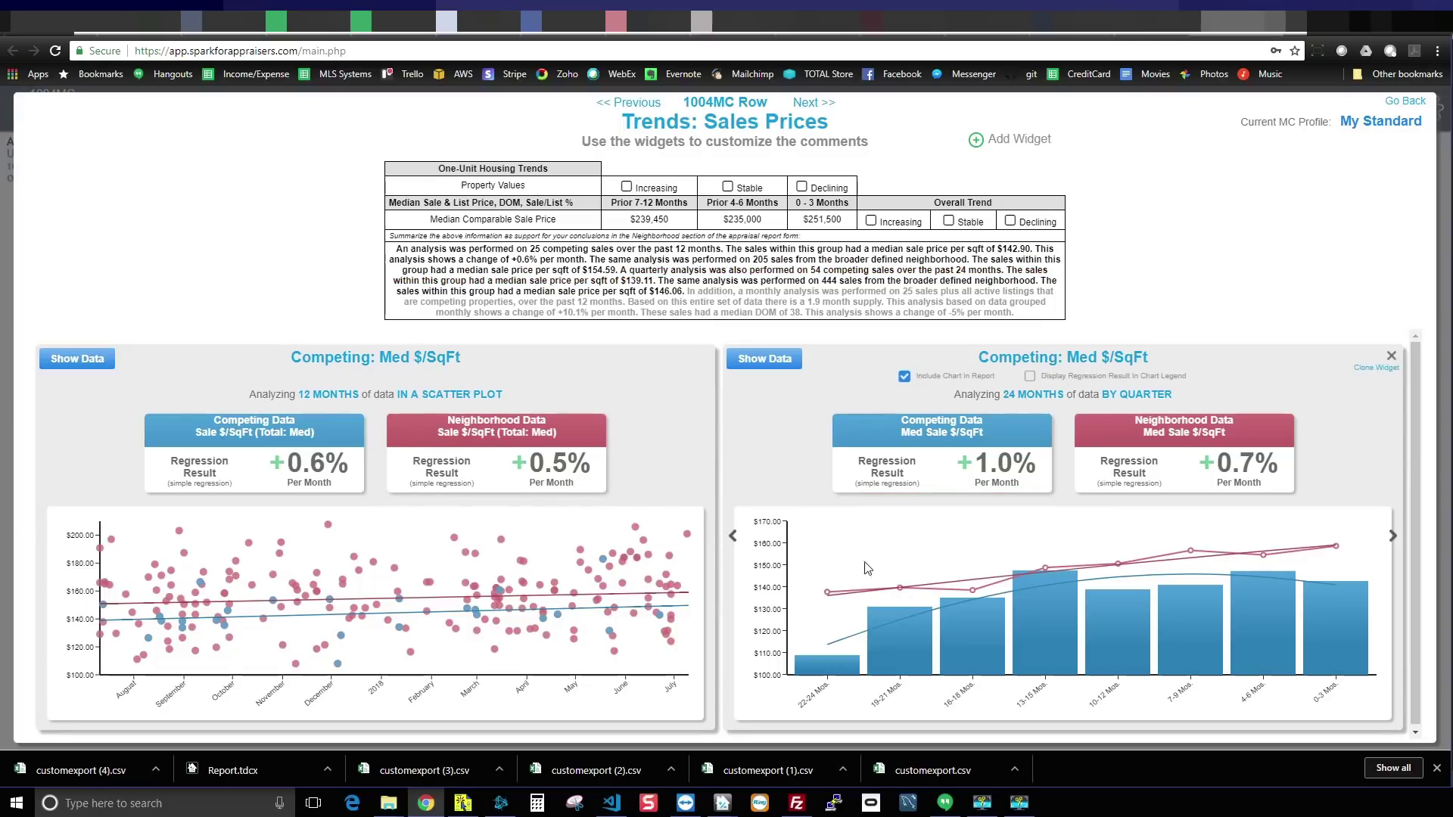
{"action": "mouse_move", "coordinate": [942, 452]}
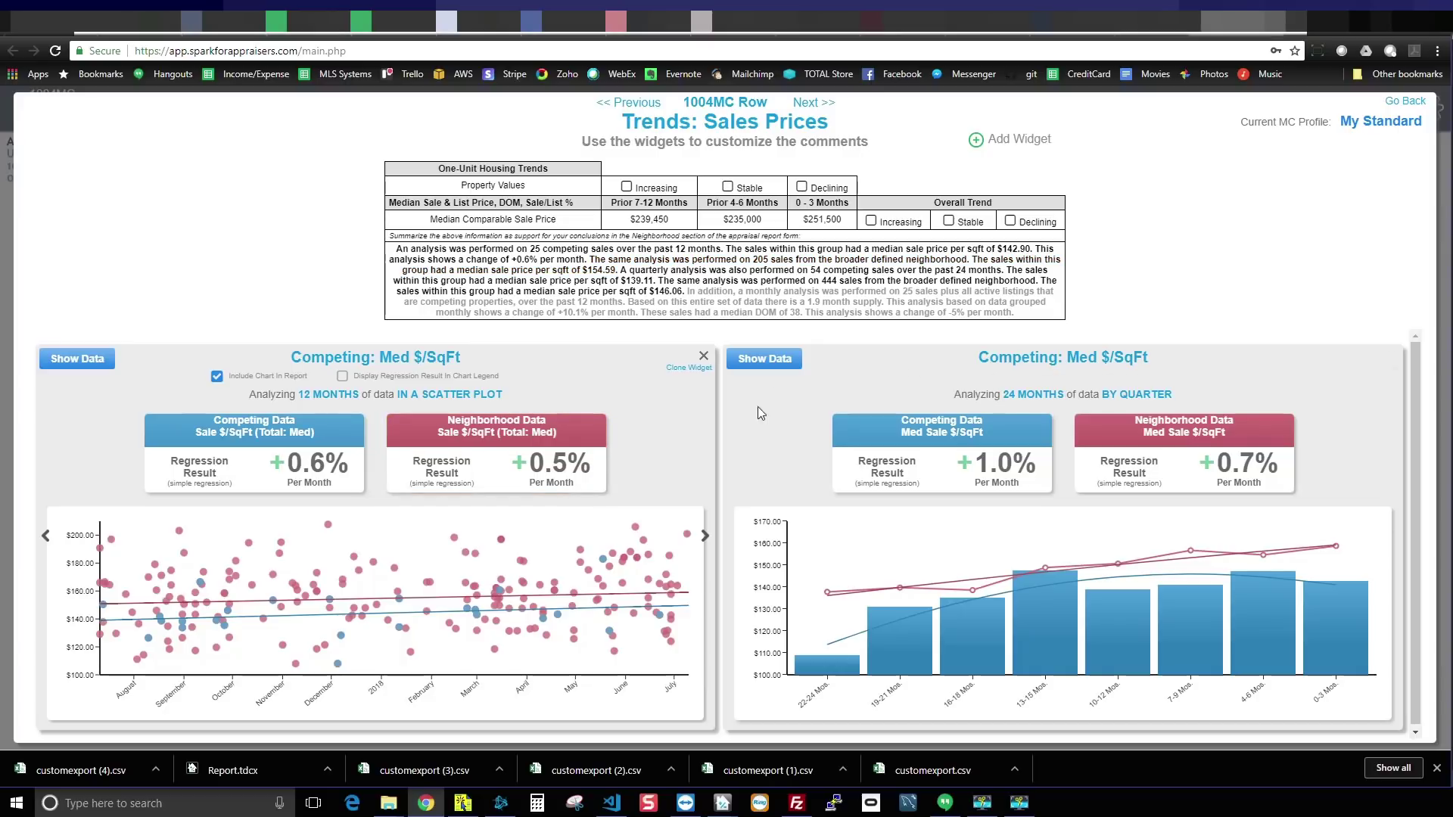
Show the regression figures and period table for the quarterly Competing: Med $/SqFt widget.
{"action": "left_click", "coordinate": [779, 361]}
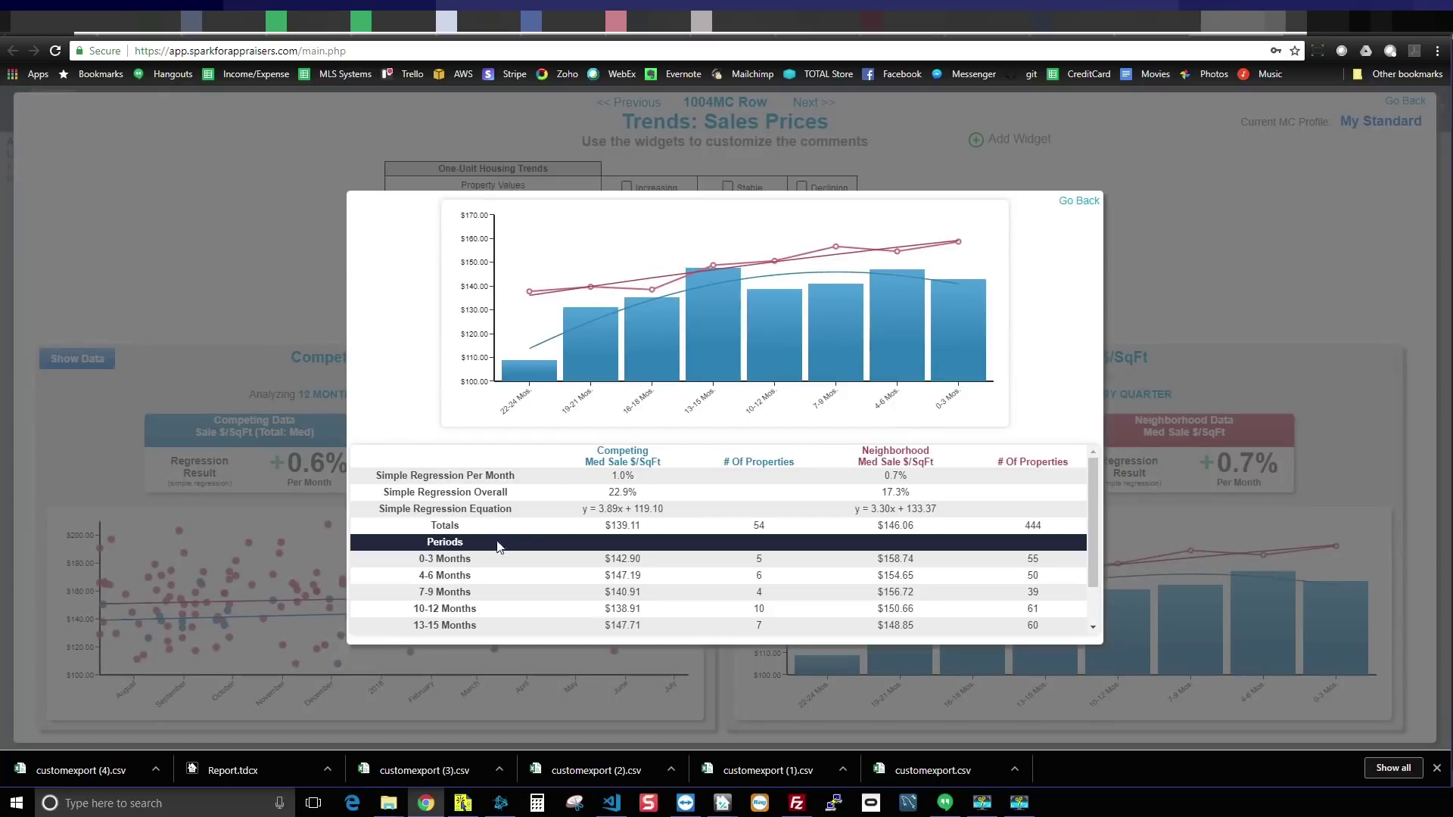
Close the quarterly chart data to get back to the Sales Prices trends page.
{"action": "left_click", "coordinate": [1079, 201]}
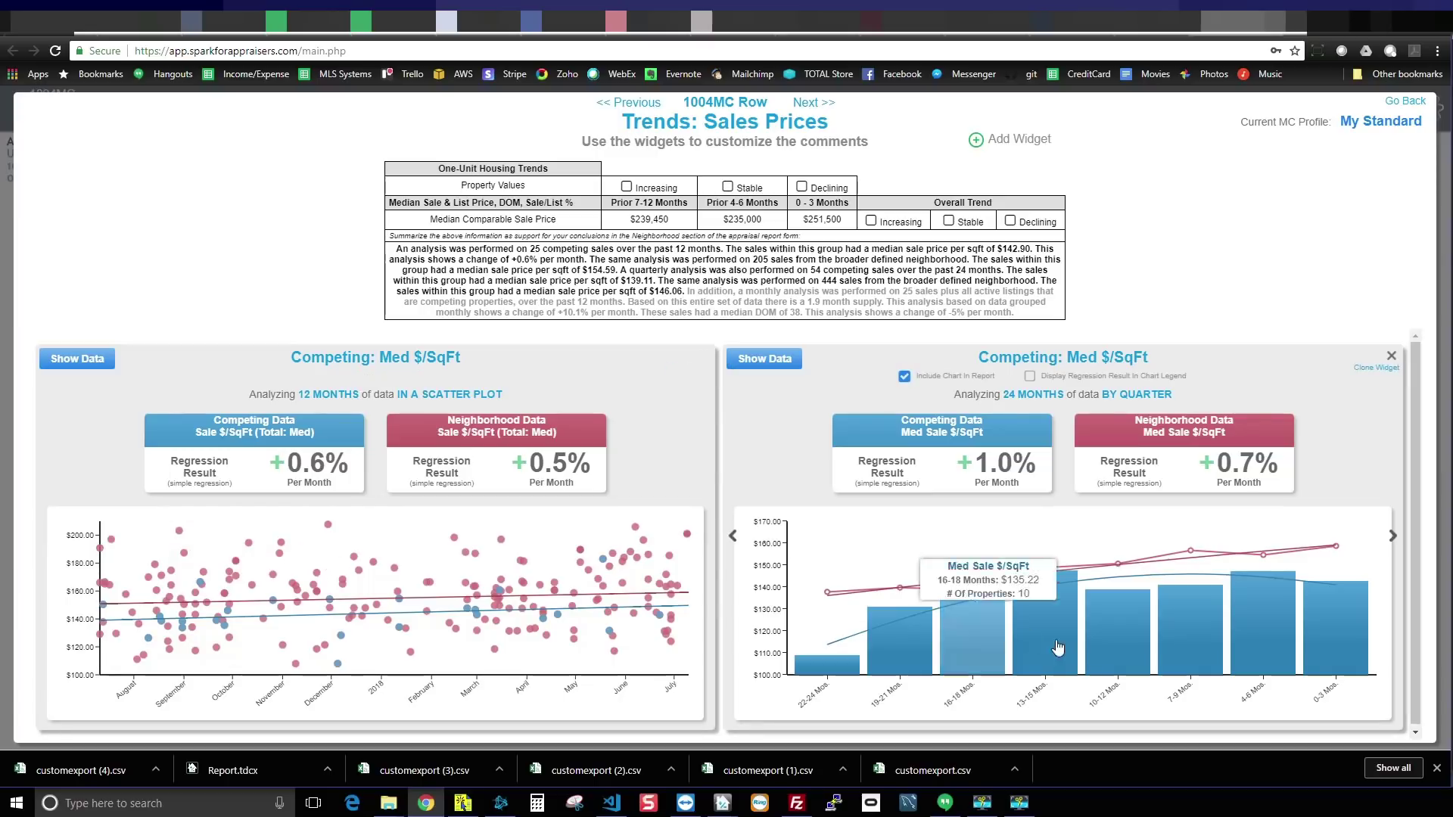
{"action": "mouse_move", "coordinate": [1191, 624]}
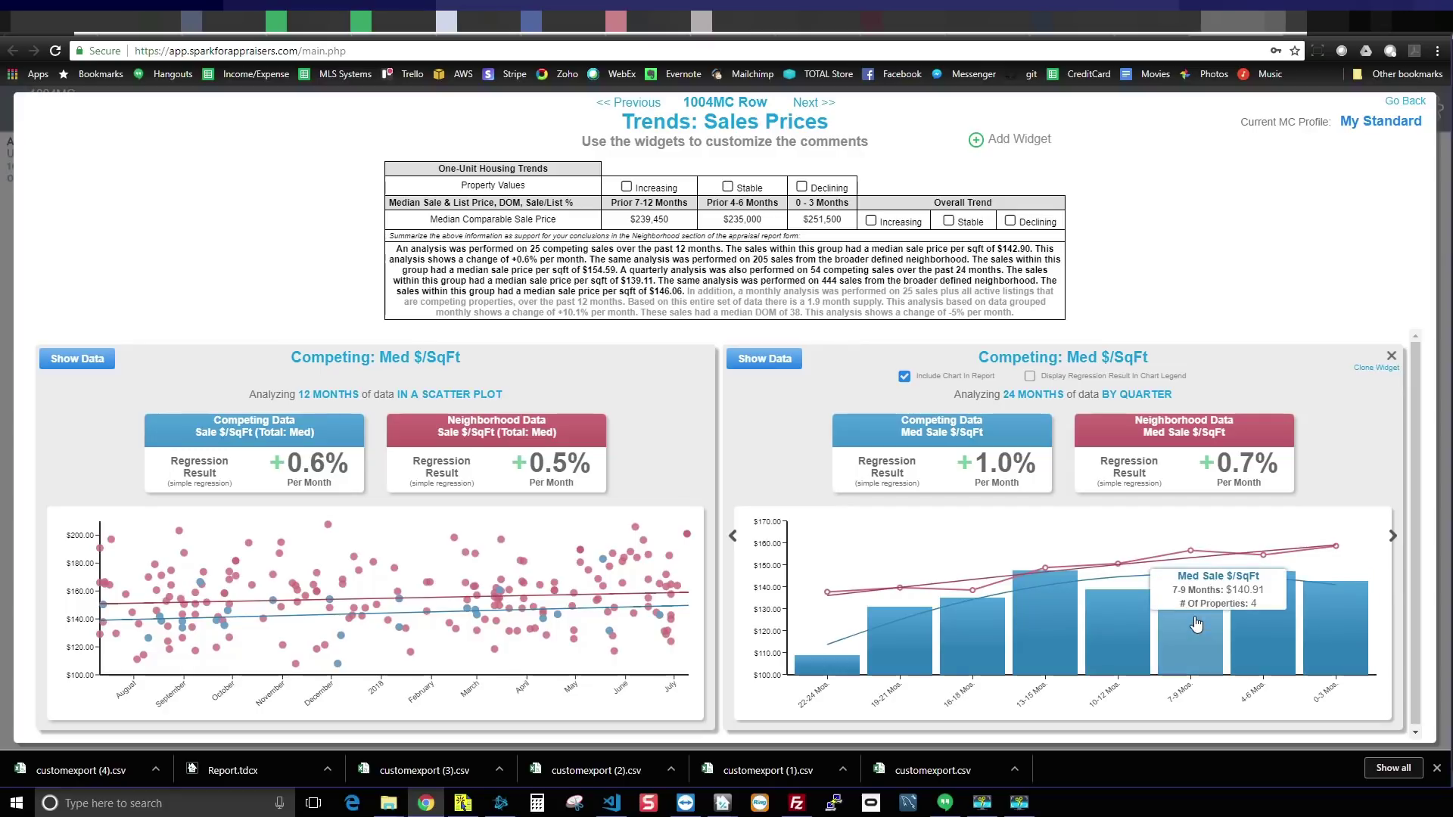
List the 13–15 month competing sales sorted by sold price, then return to the 1004MC page.
{"action": "left_click", "coordinate": [1060, 613]}
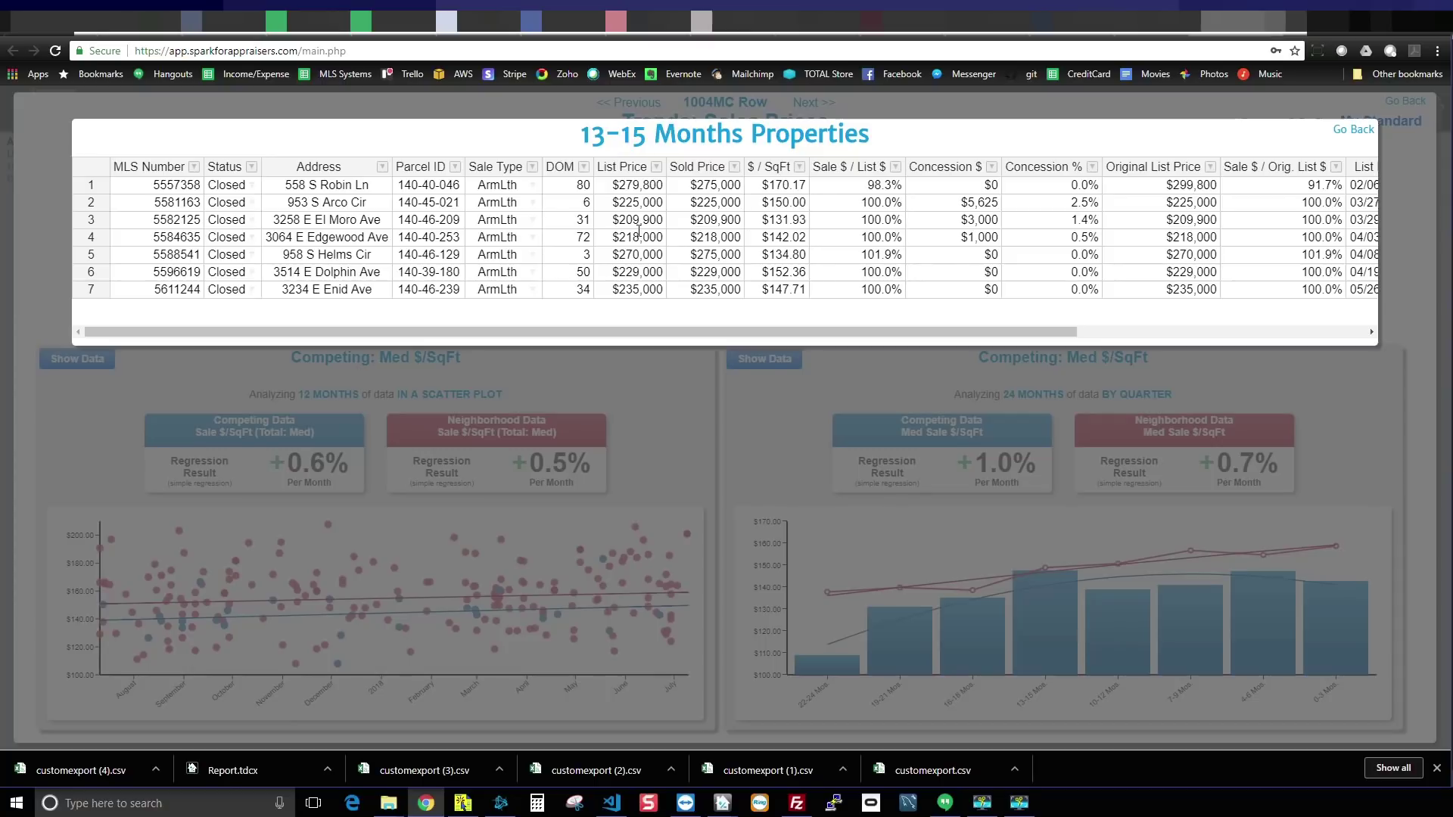
{"action": "left_click", "coordinate": [707, 171]}
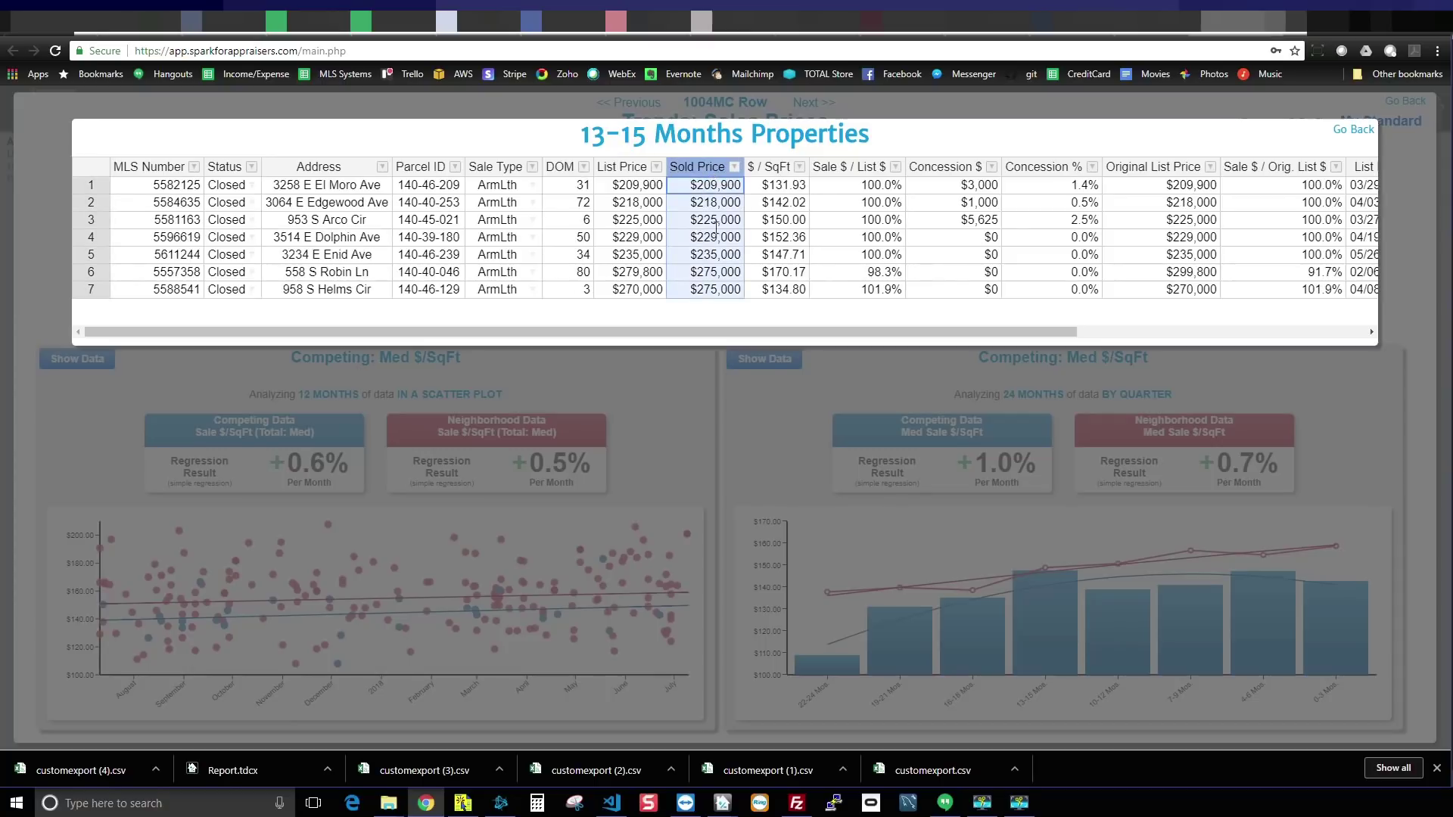
{"action": "left_click", "coordinate": [713, 203]}
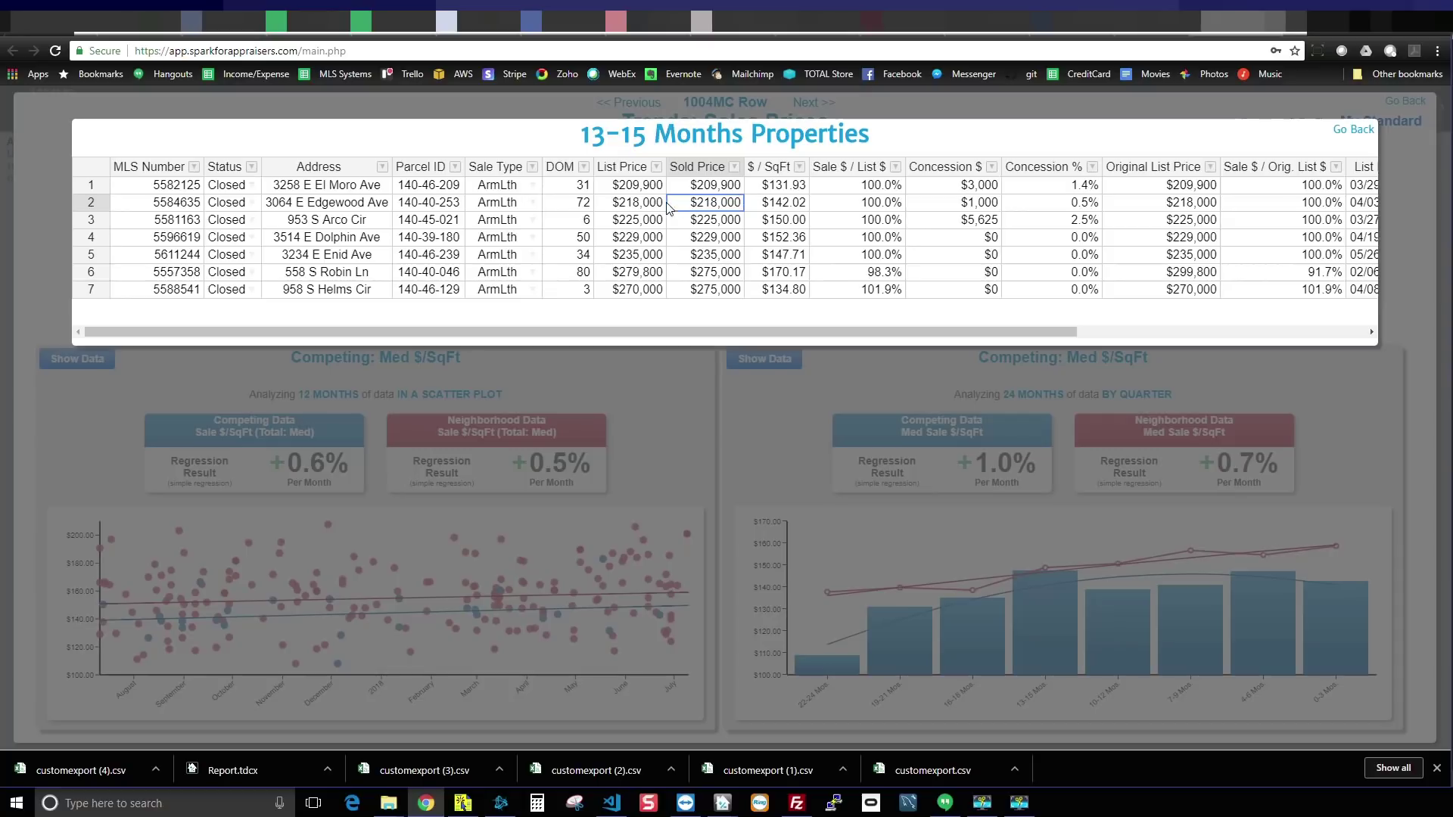
{"action": "left_click", "coordinate": [1354, 128]}
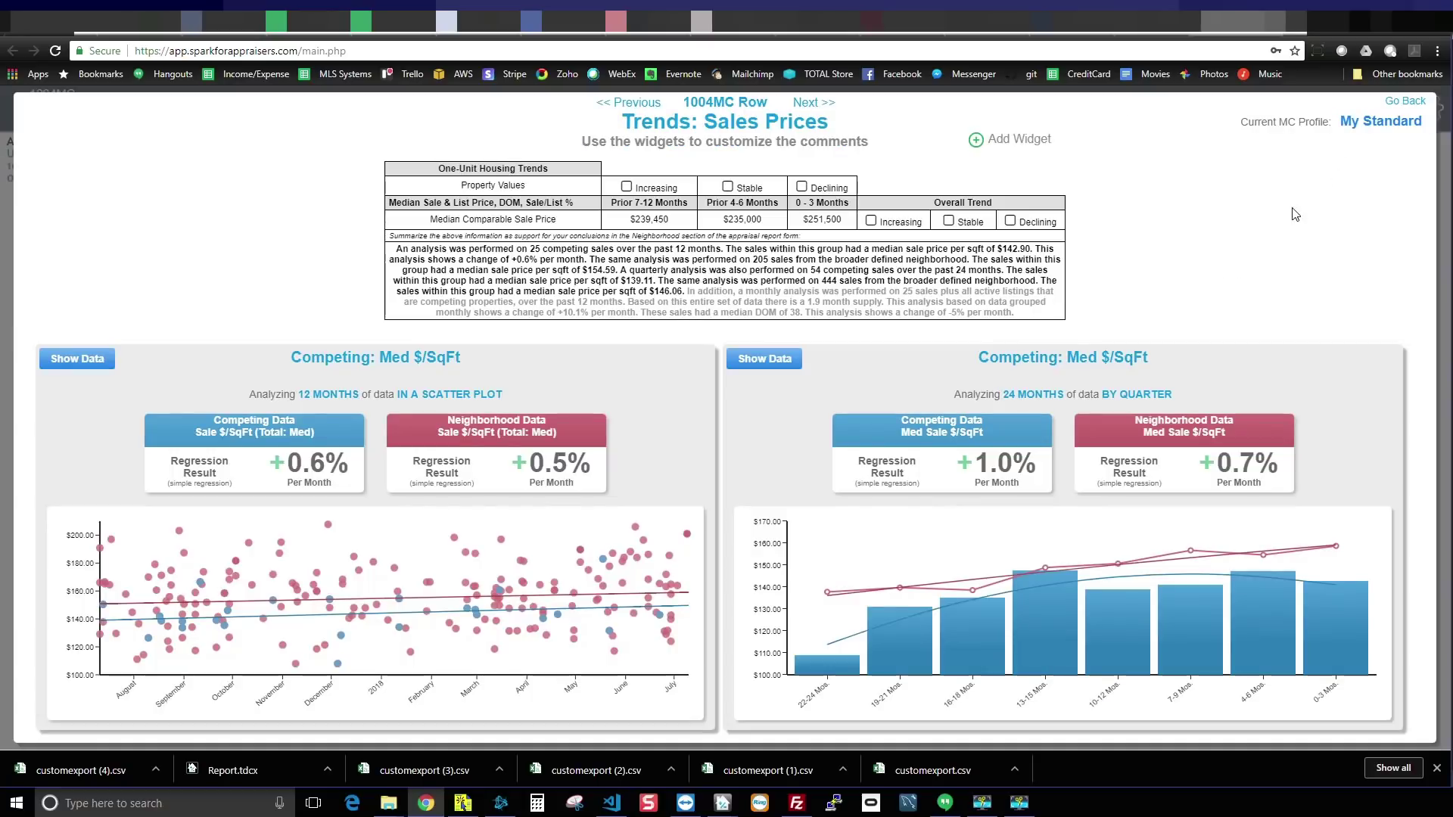
{"action": "left_click", "coordinate": [1397, 108]}
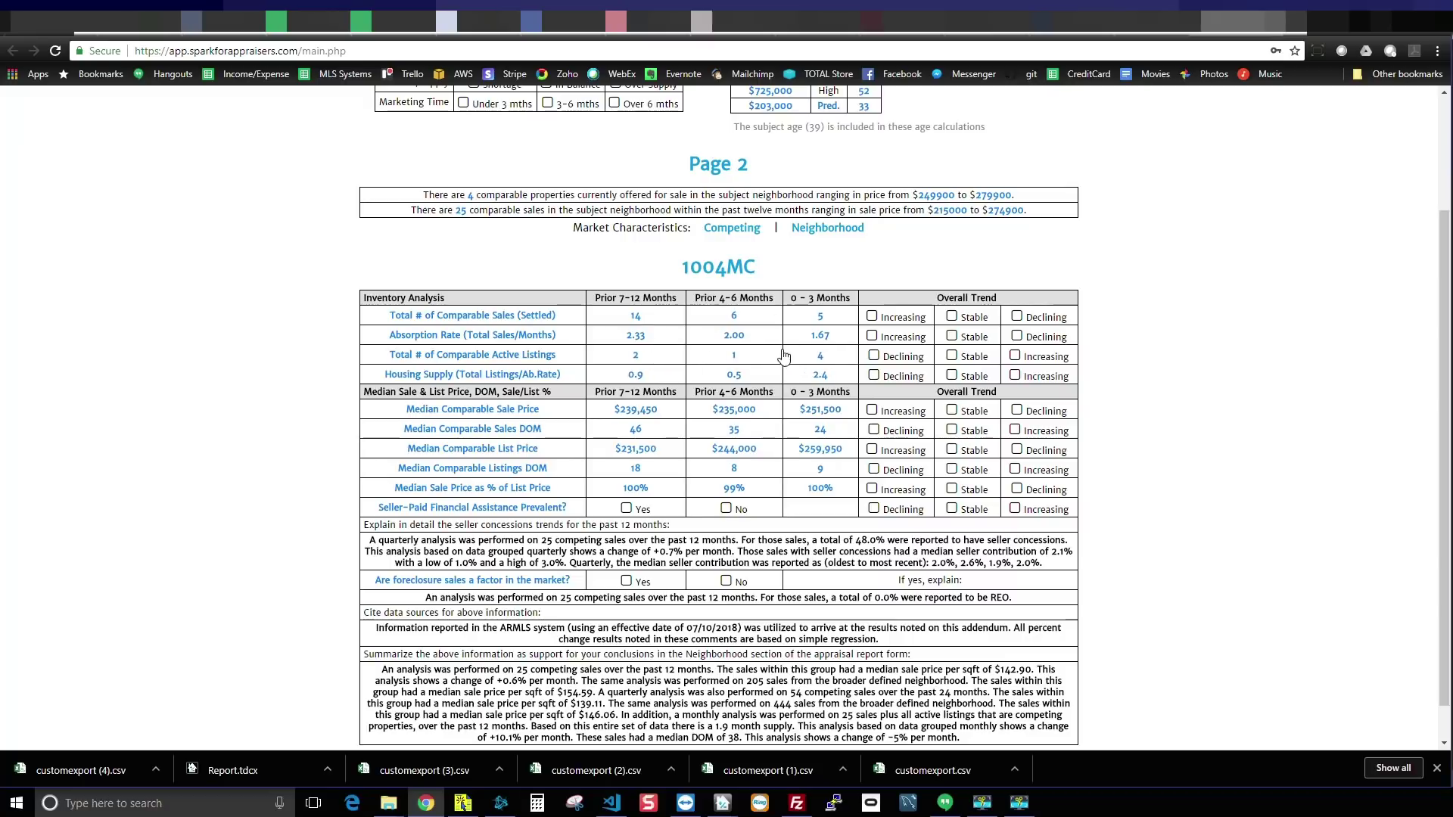
{"action": "mouse_move", "coordinate": [962, 374]}
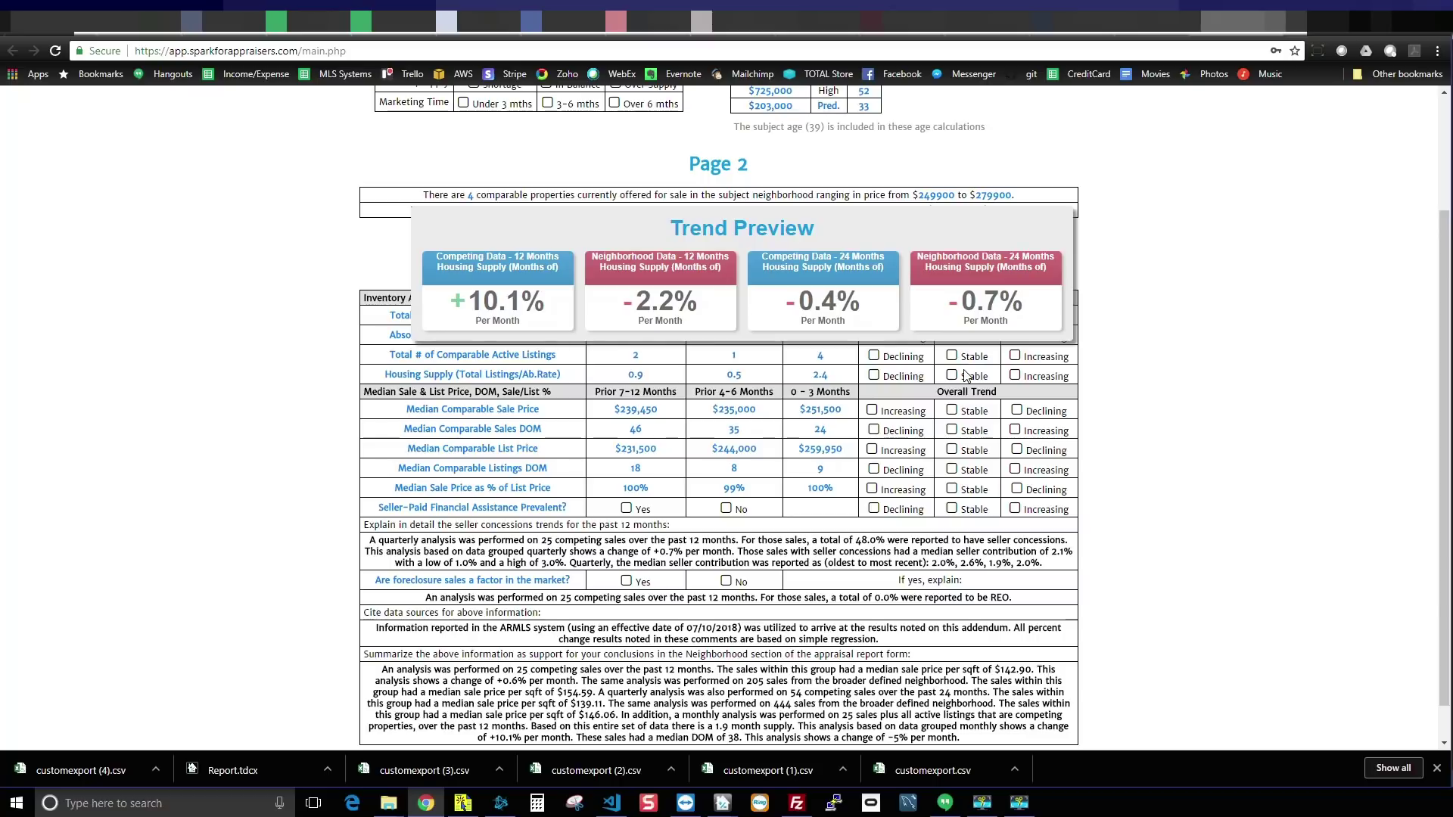
{"action": "scroll", "coordinate": [965, 374], "scroll_direction": "up", "scroll_amount": 5}
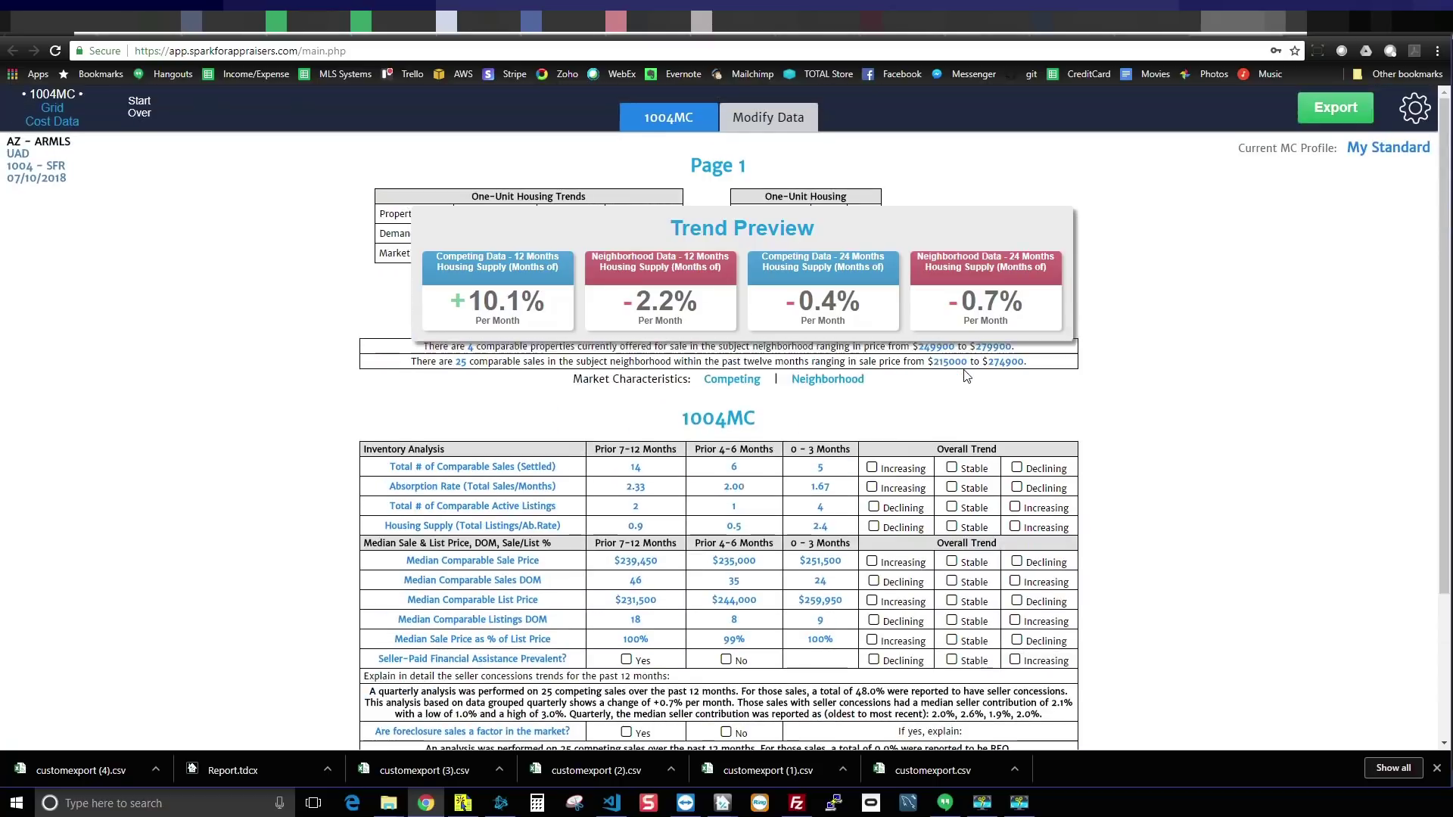
Mark values Stable, supply Shortage, marketing under 3 months, foreclosures Yes, and median price/DOM Stable.
{"action": "left_click", "coordinate": [555, 217]}
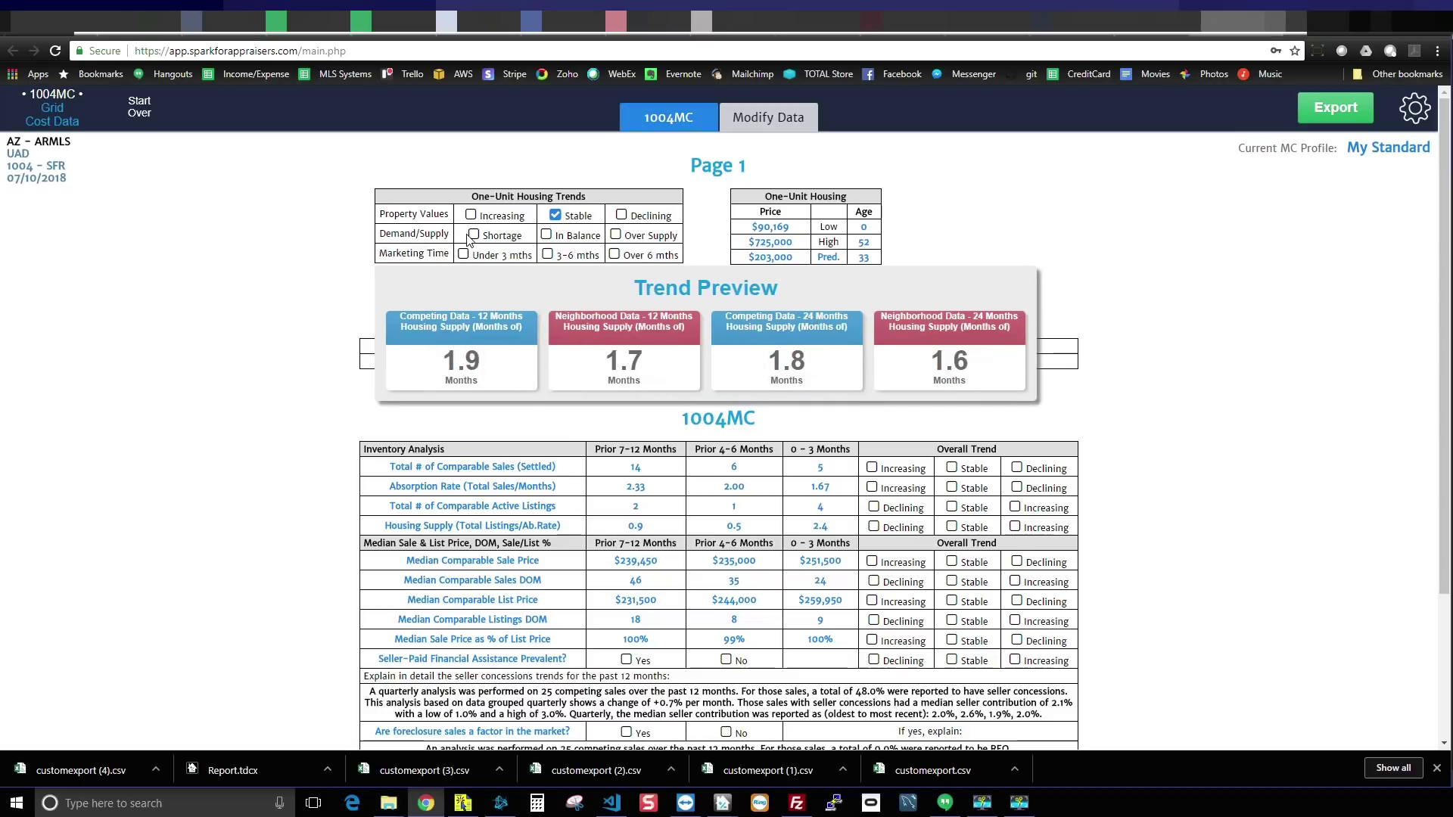
{"action": "left_click", "coordinate": [474, 235]}
{"action": "left_click", "coordinate": [465, 255]}
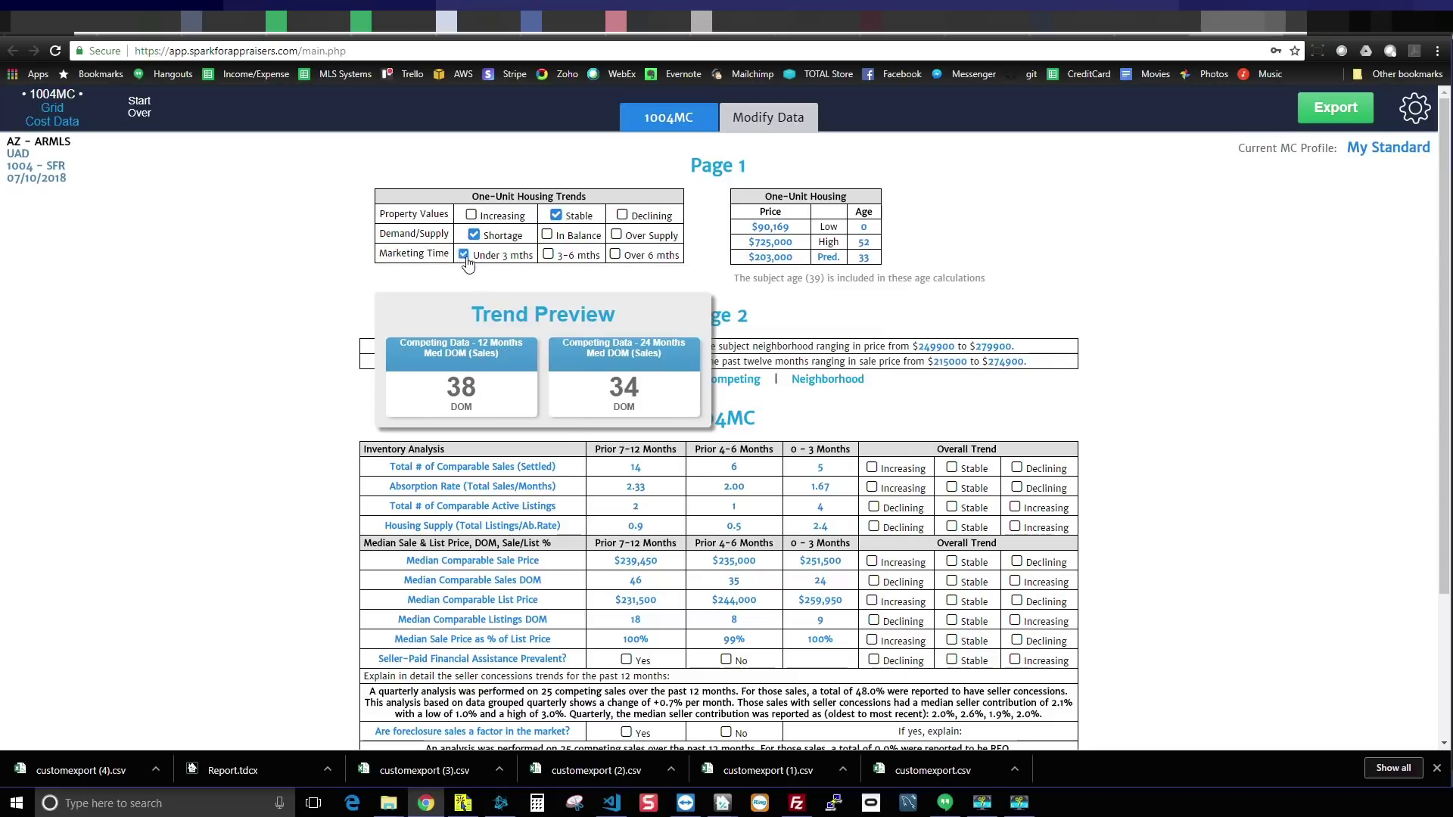
{"action": "scroll", "coordinate": [617, 475], "scroll_direction": "down", "scroll_amount": 5}
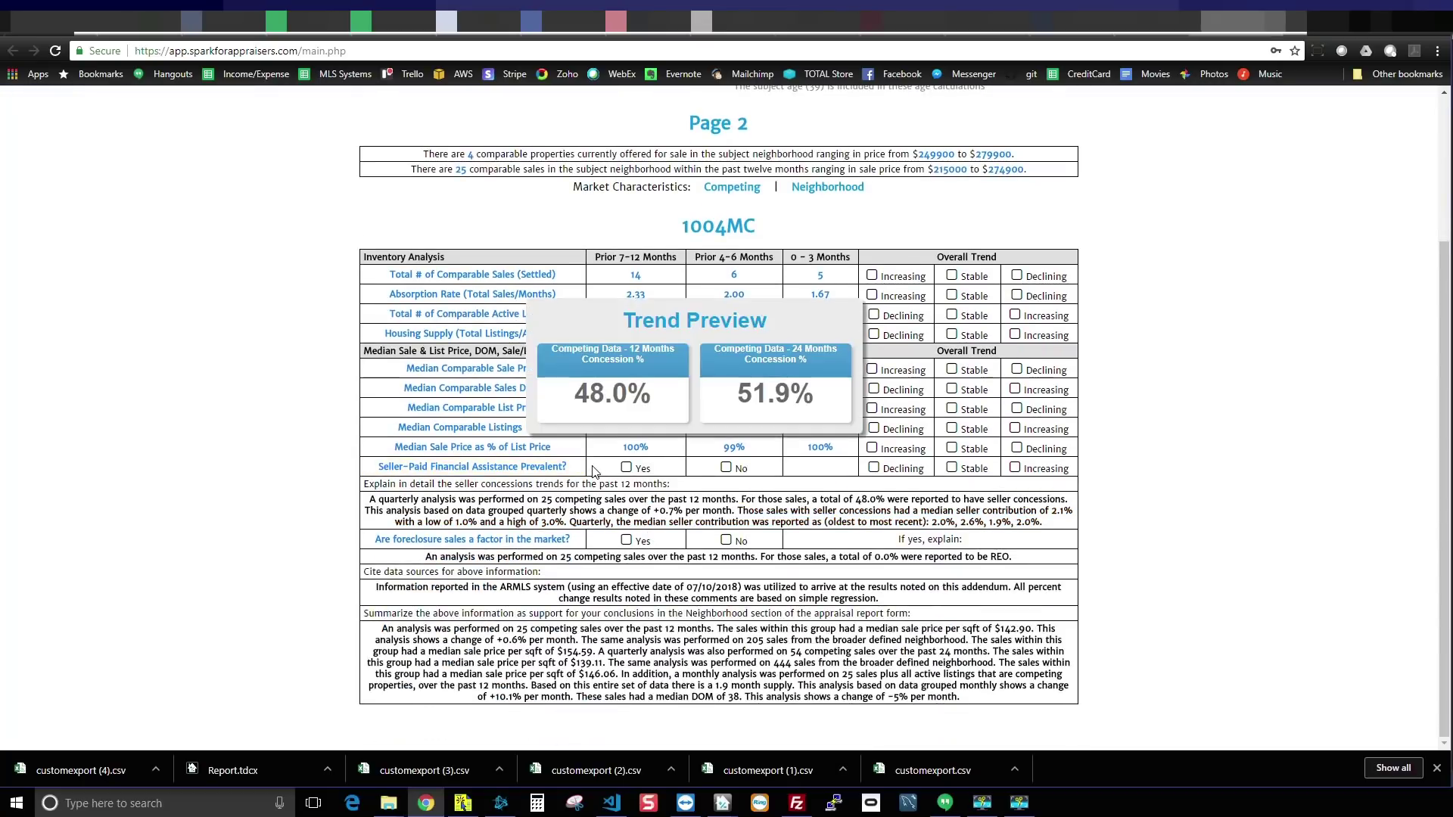
{"action": "mouse_move", "coordinate": [628, 541]}
{"action": "left_click", "coordinate": [627, 540]}
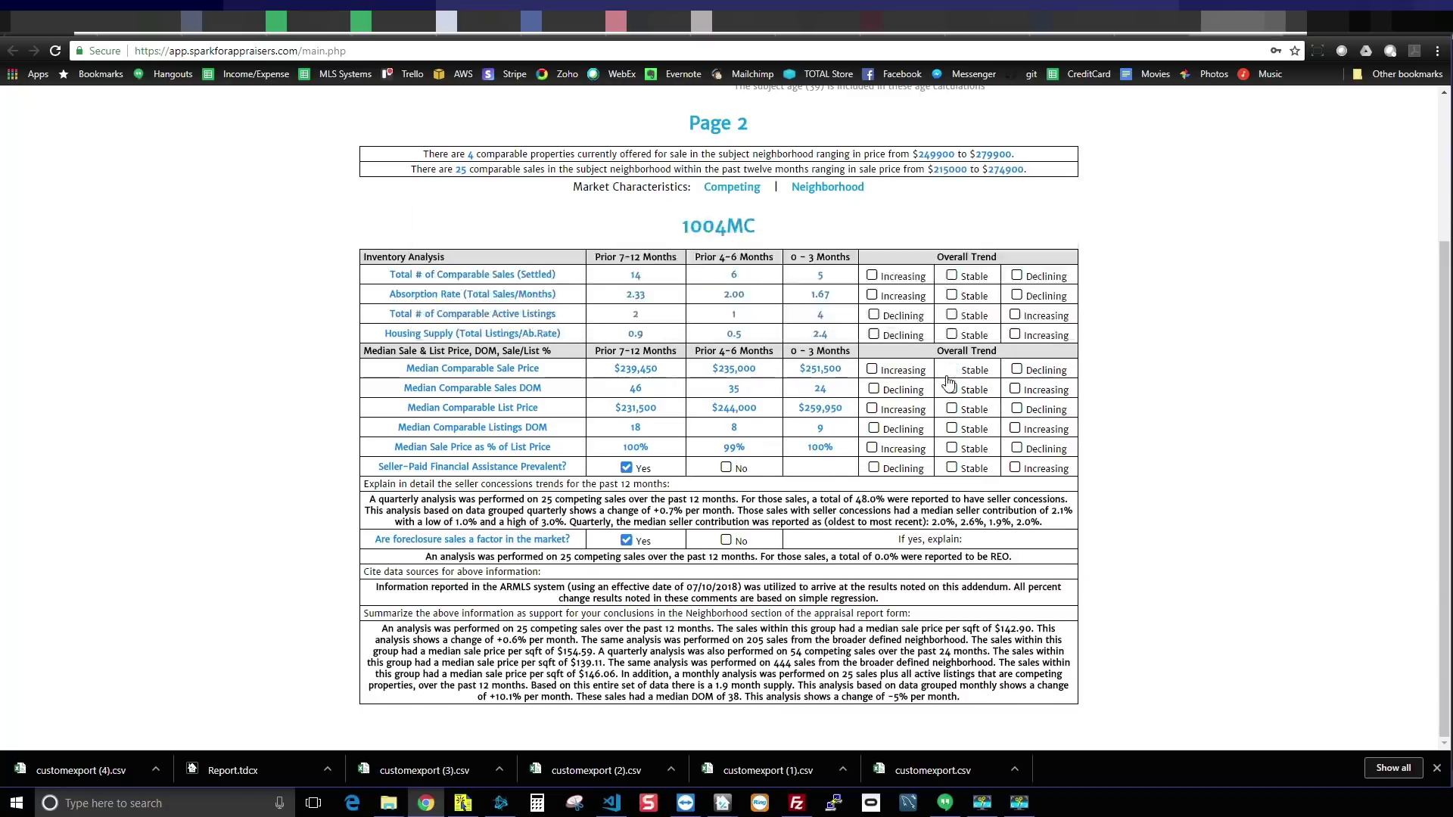
{"action": "left_click", "coordinate": [952, 371]}
{"action": "scroll", "coordinate": [769, 247], "scroll_direction": "up", "scroll_amount": 3}
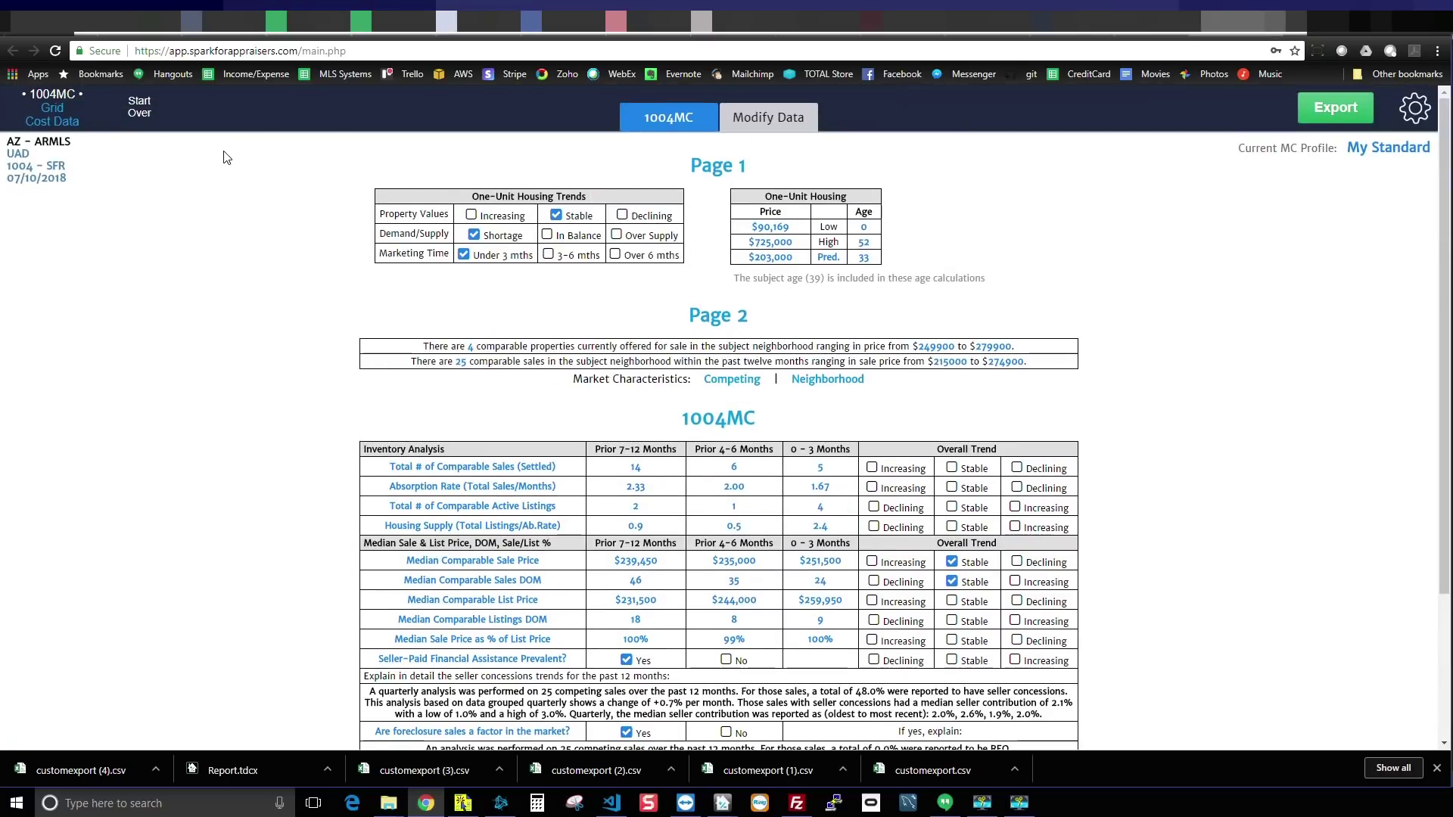
{"action": "left_click", "coordinate": [53, 122]}
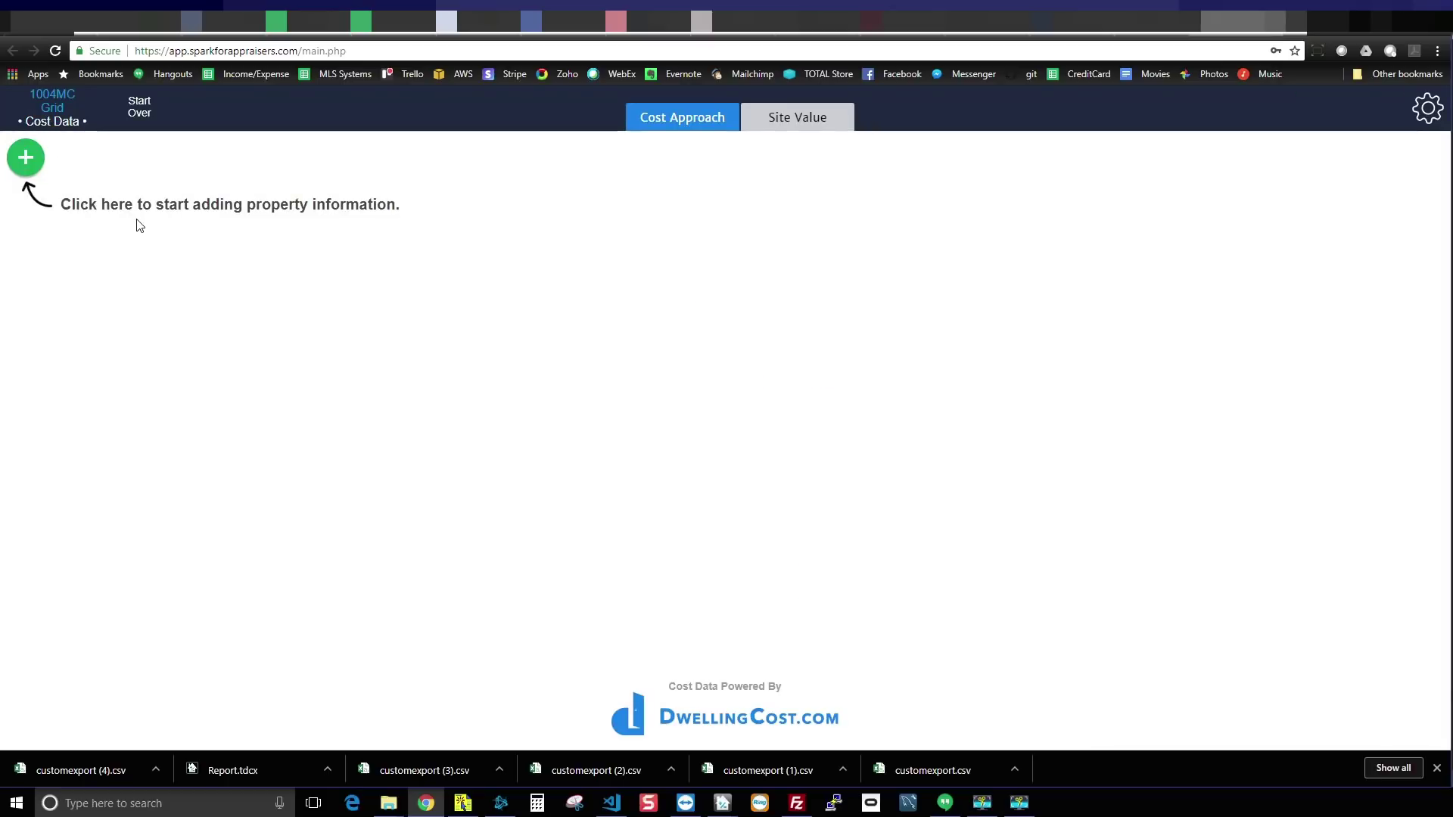
{"action": "left_click", "coordinate": [29, 162]}
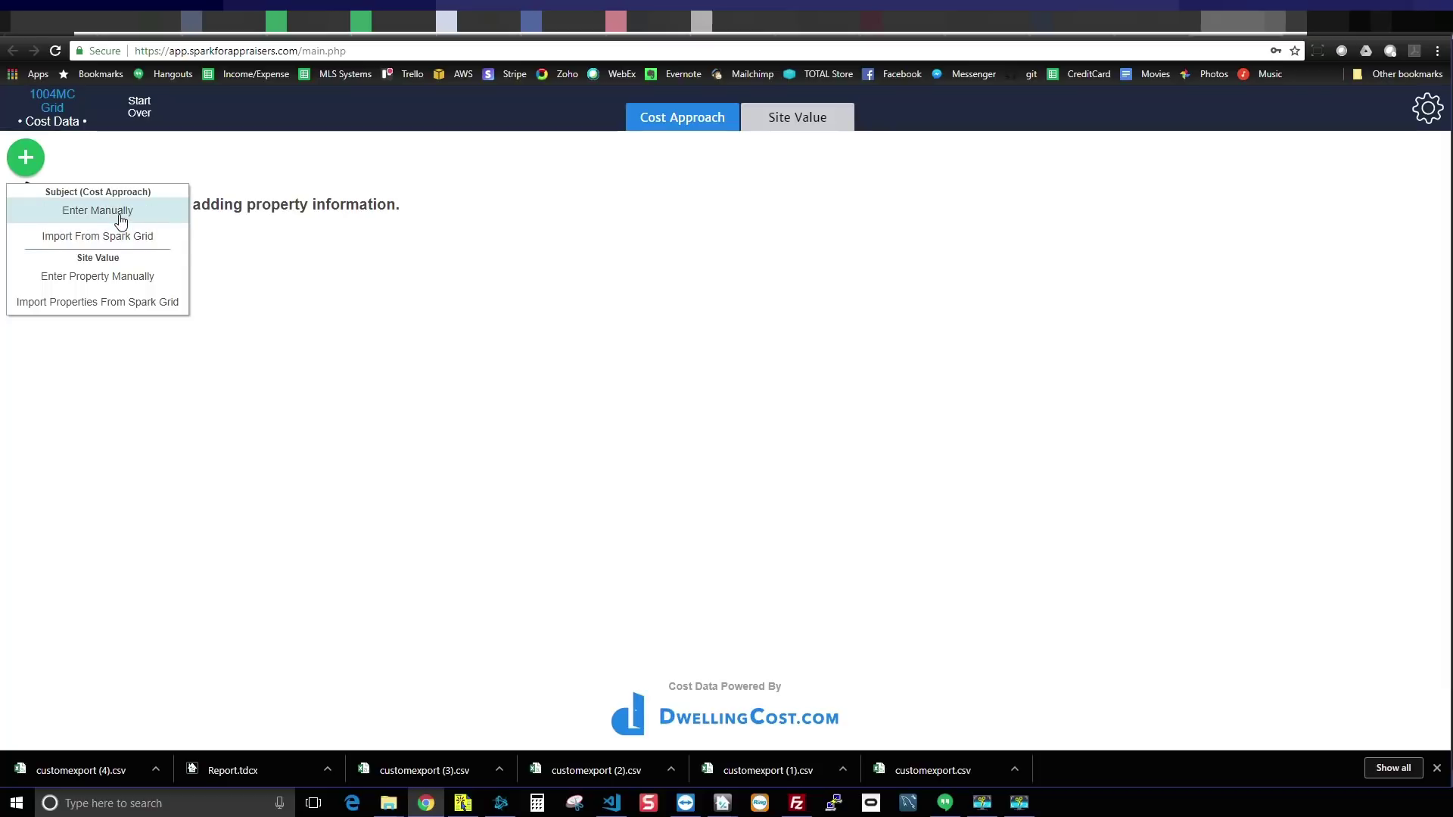
{"action": "left_click", "coordinate": [98, 238]}
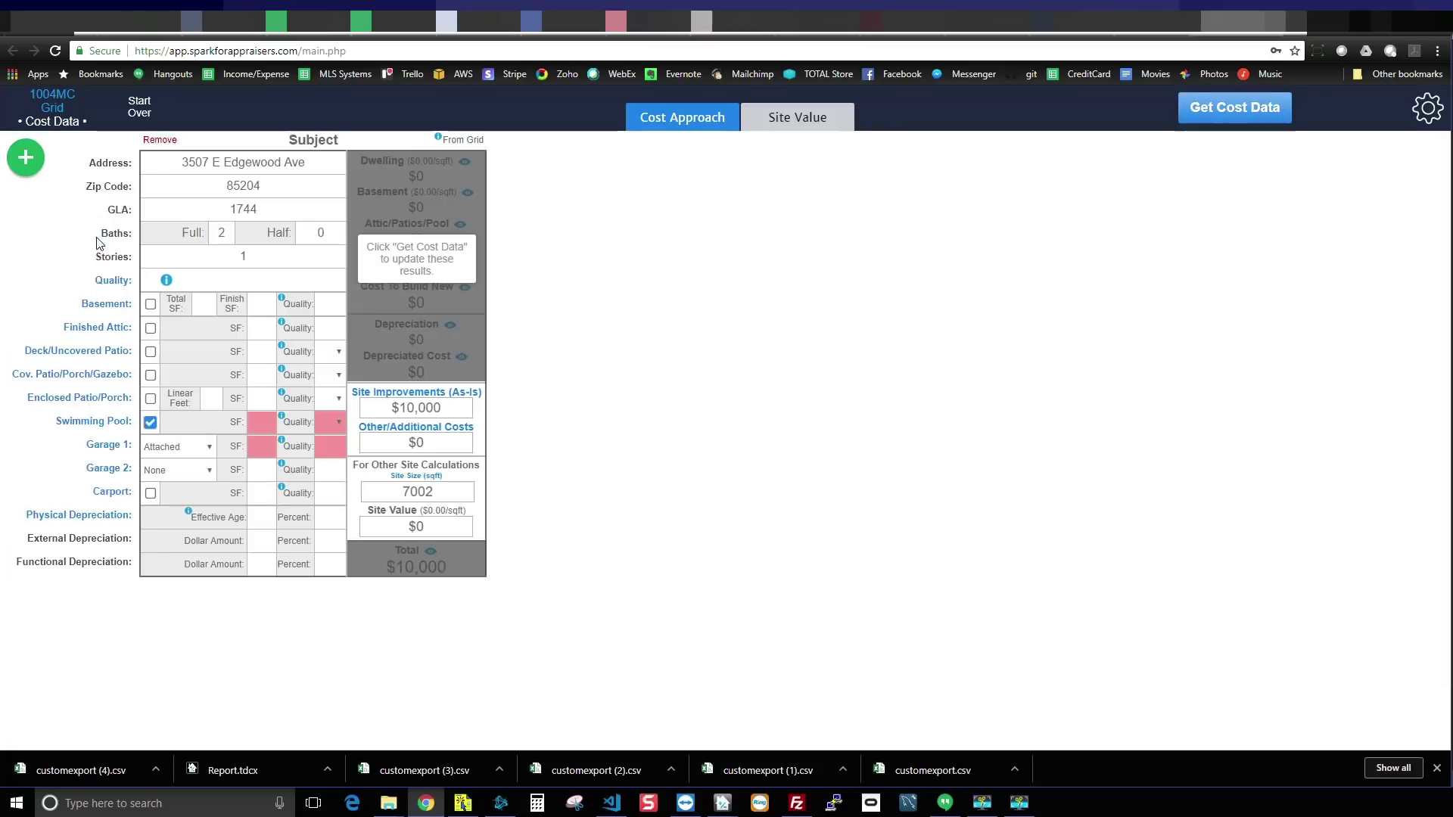
Enter 1 story and a 3.5 quality rating, checking the quality rating scale.
{"action": "left_click", "coordinate": [238, 255]}
{"action": "type", "text": "1"}
{"action": "left_click", "coordinate": [242, 256]}
{"action": "type", "text": "1"}
{"action": "left_click", "coordinate": [257, 280]}
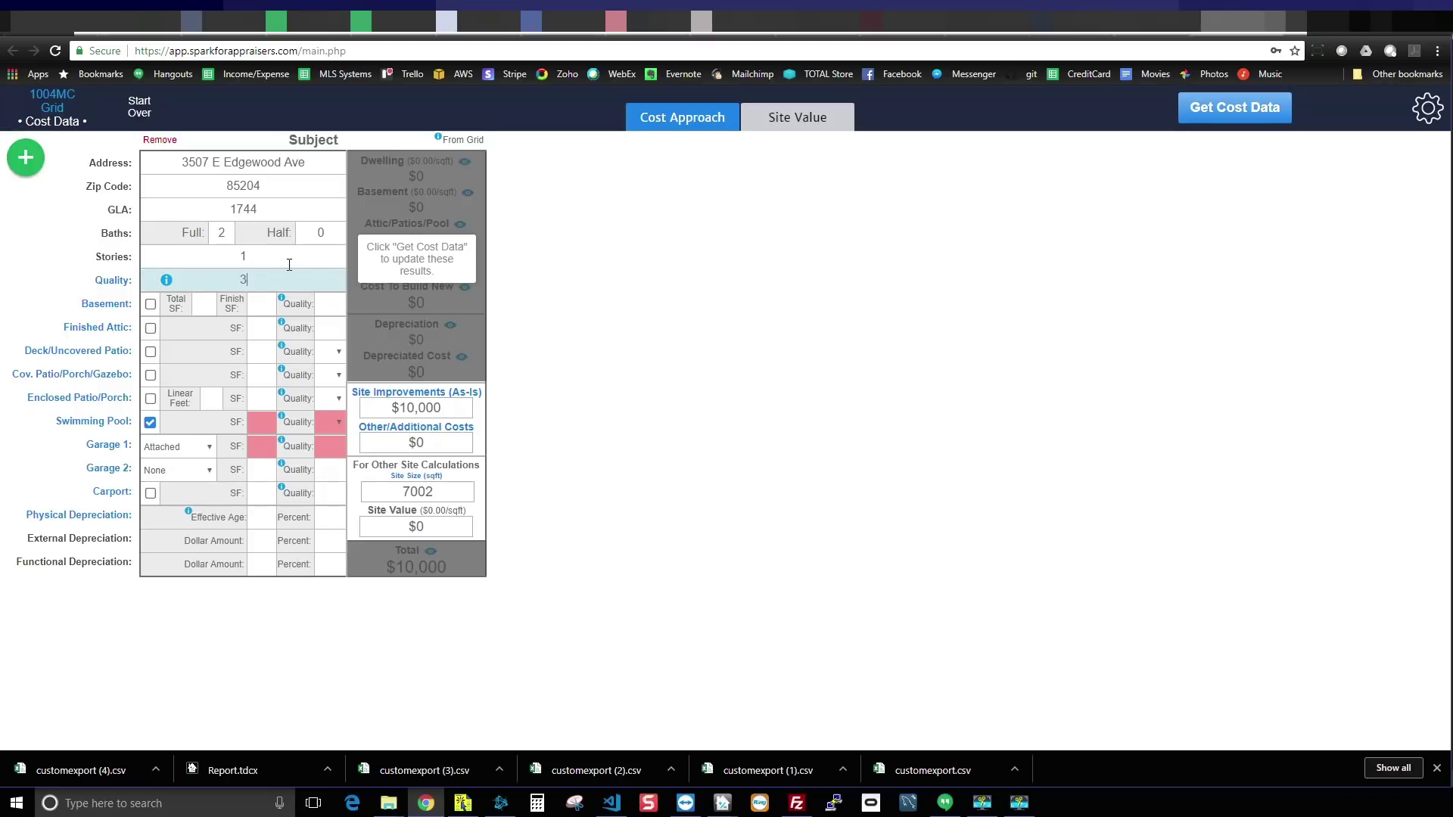
{"action": "type", "text": "3.5"}
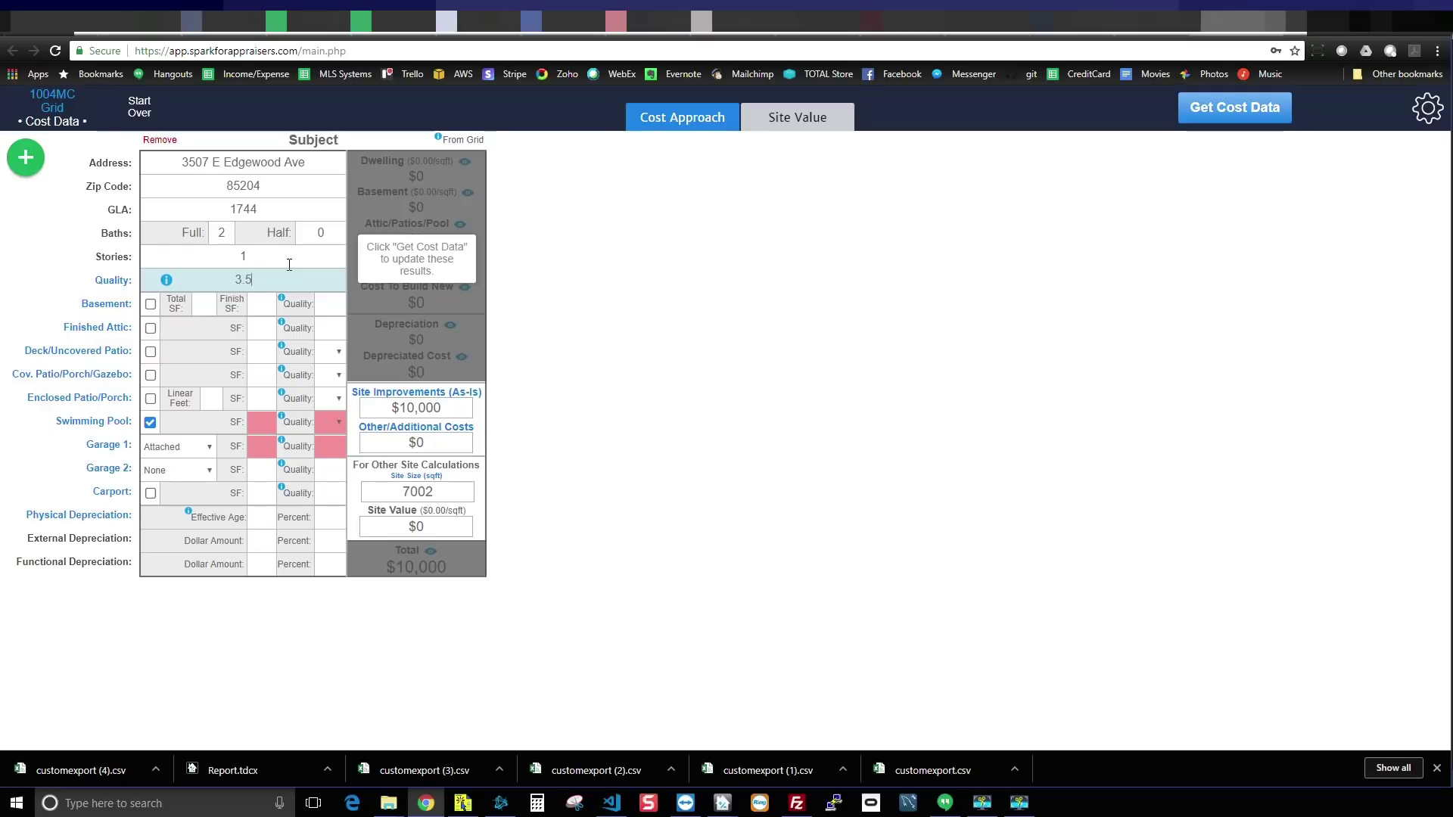
{"action": "left_click", "coordinate": [168, 280]}
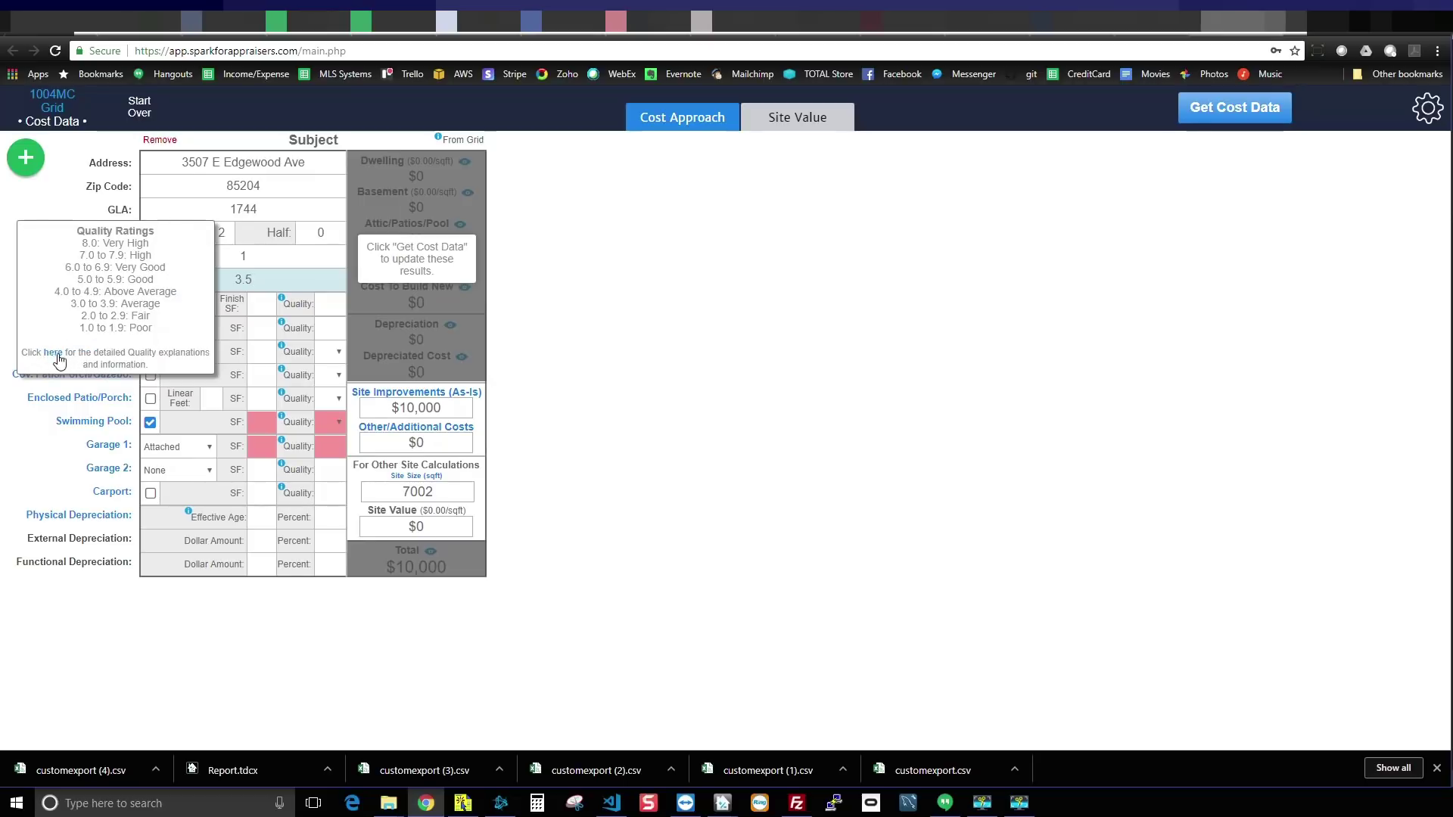
{"action": "left_click", "coordinate": [278, 279]}
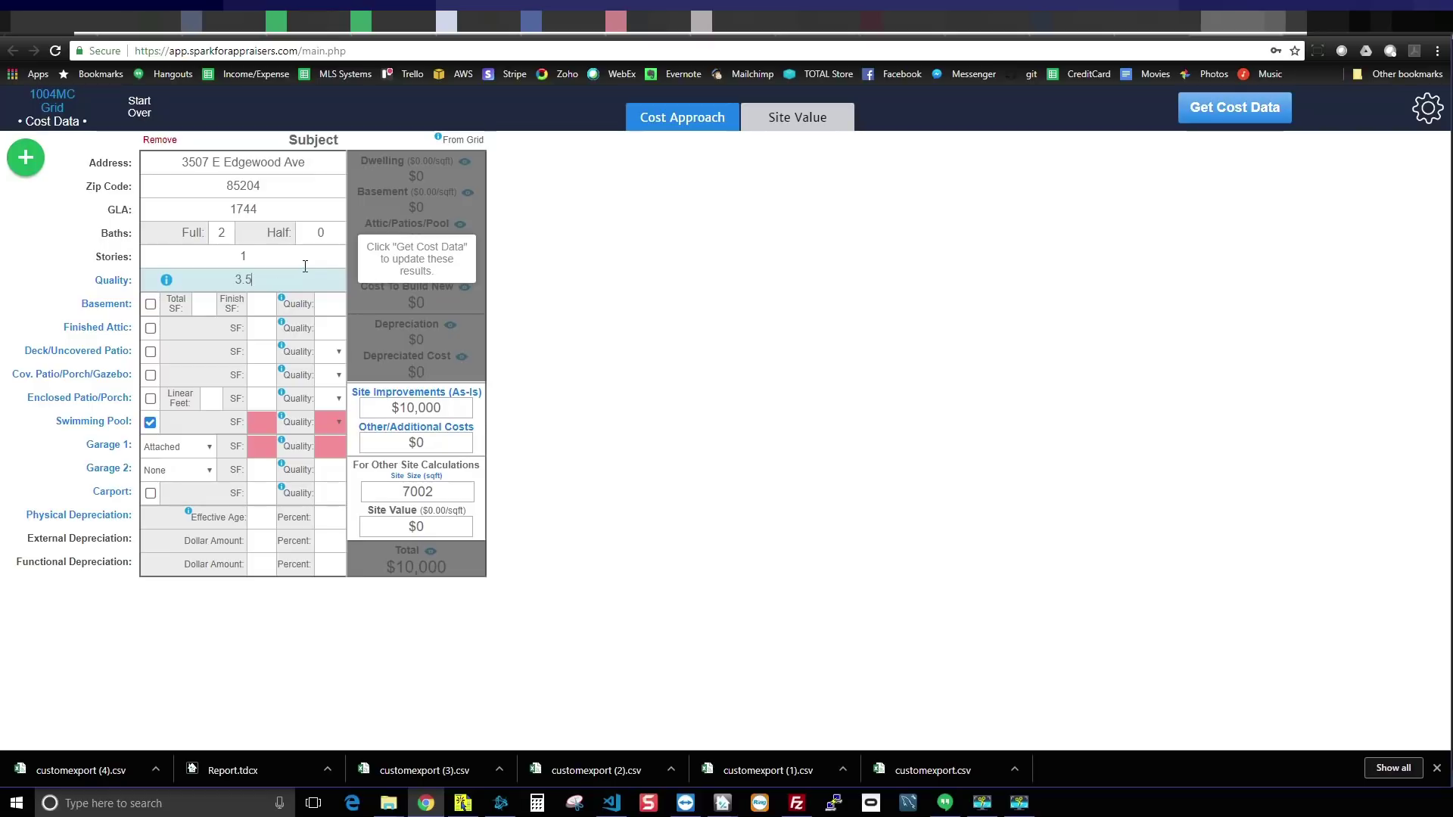
Add a 150 sq ft covered patio of D - Standard quality.
{"action": "left_click", "coordinate": [151, 374]}
{"action": "left_click", "coordinate": [264, 375]}
{"action": "type", "text": "150"}
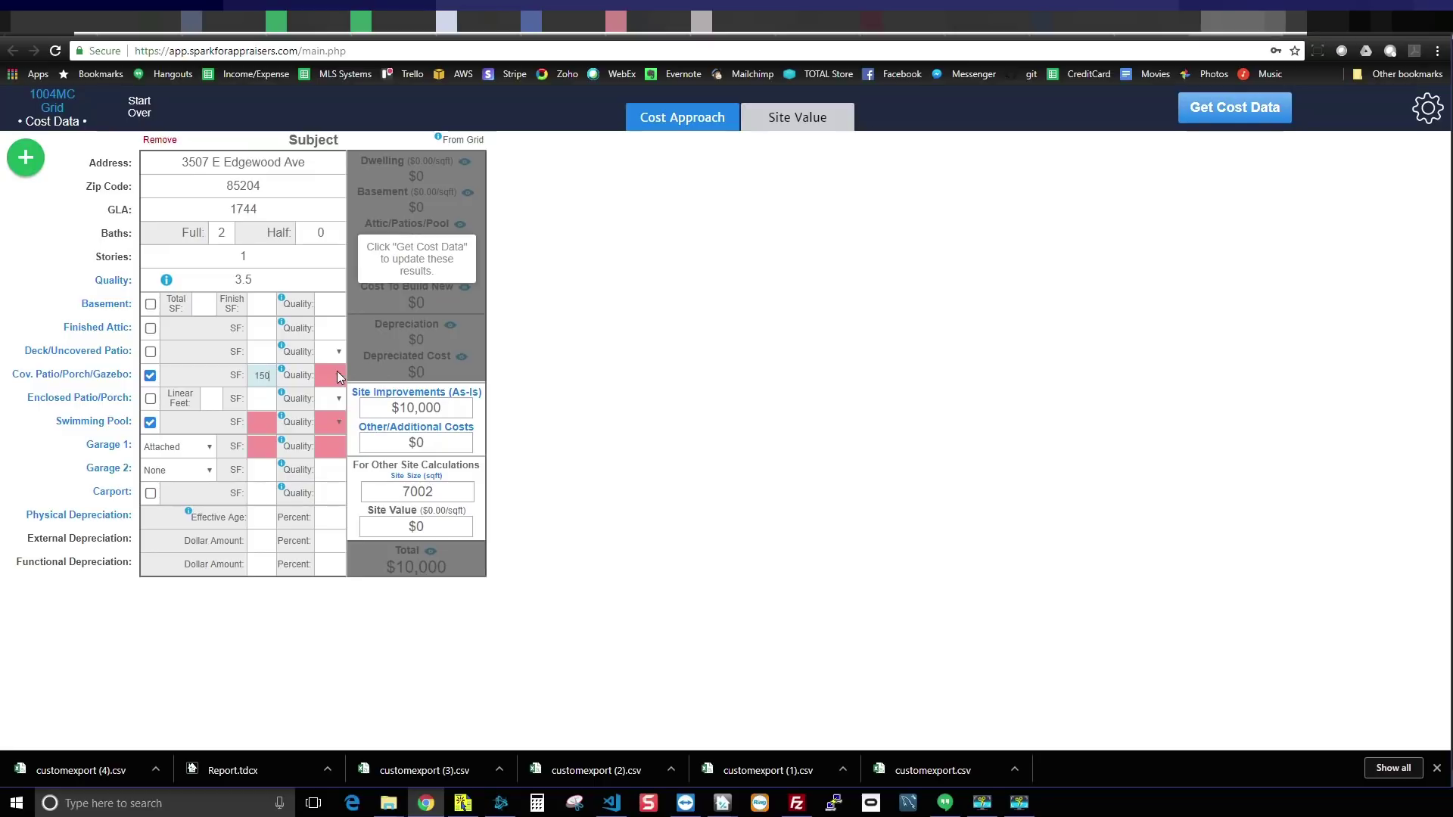
{"action": "left_click", "coordinate": [338, 375]}
{"action": "left_click", "coordinate": [347, 447]}
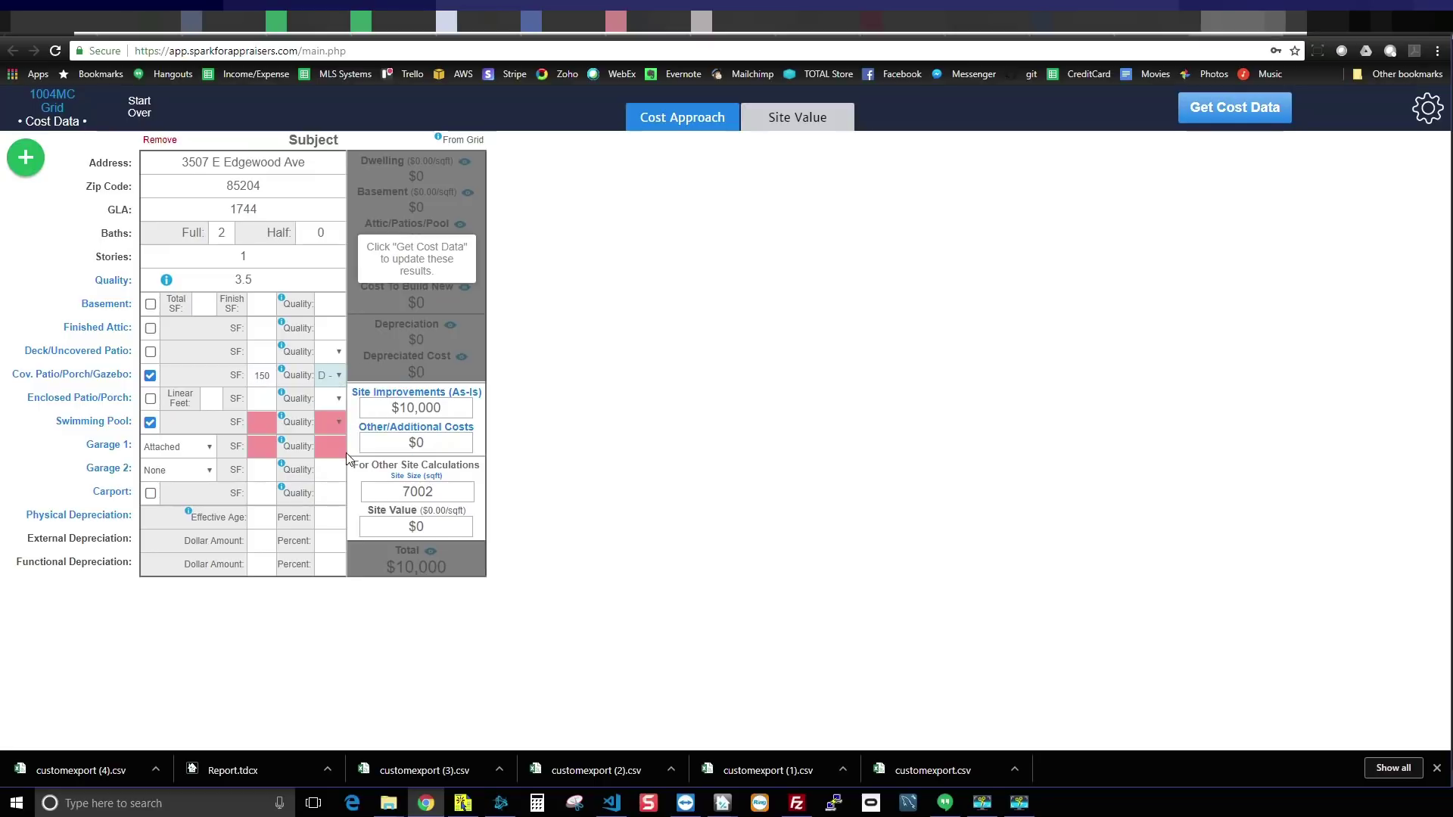
Enter a 450 sq ft standard-quality pool and a 450 sq ft garage at quality 3.0.
{"action": "left_click", "coordinate": [264, 424]}
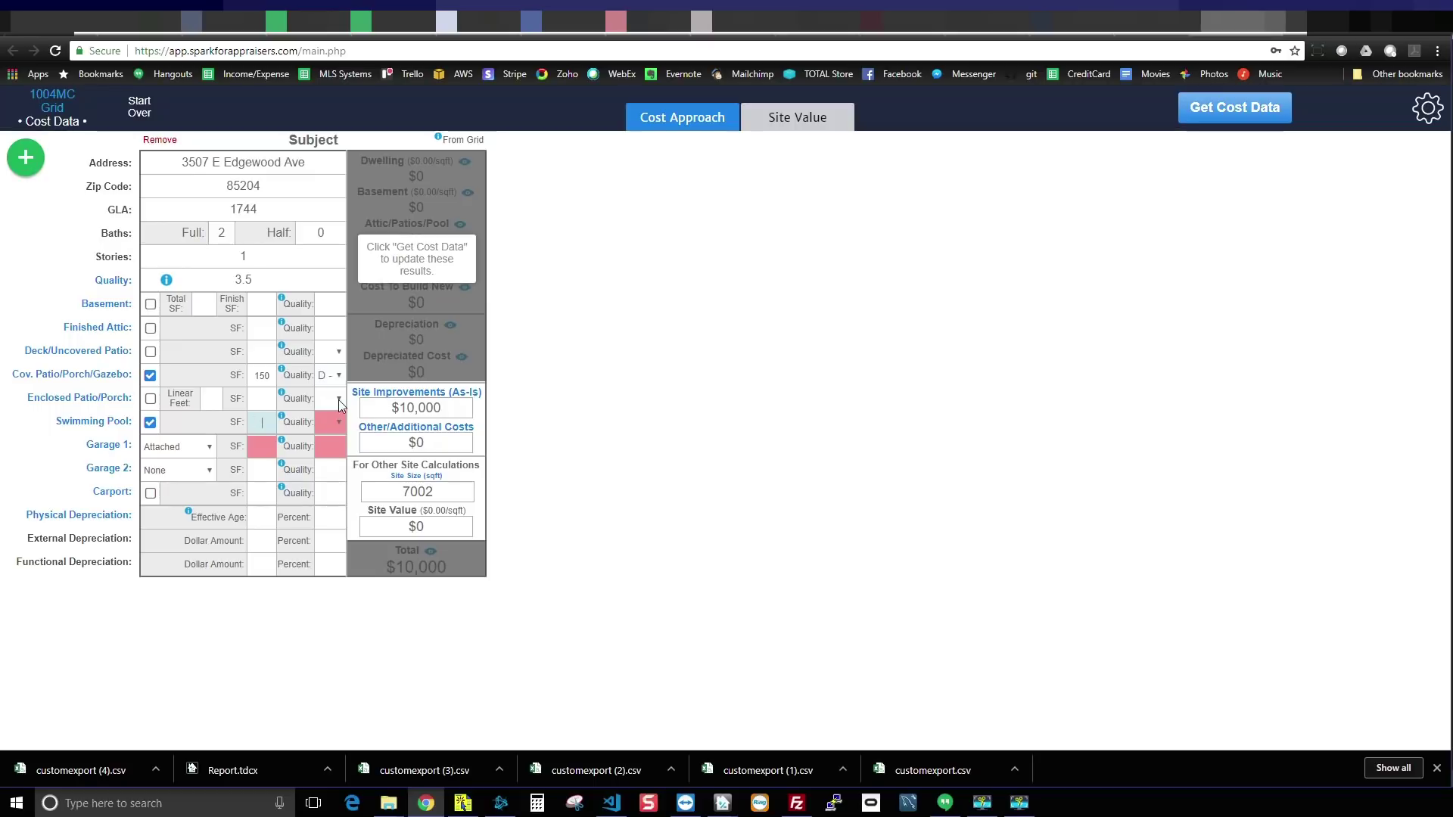
{"action": "type", "text": "450"}
{"action": "left_click", "coordinate": [338, 423]}
{"action": "left_click", "coordinate": [341, 495]}
{"action": "left_click", "coordinate": [262, 447]}
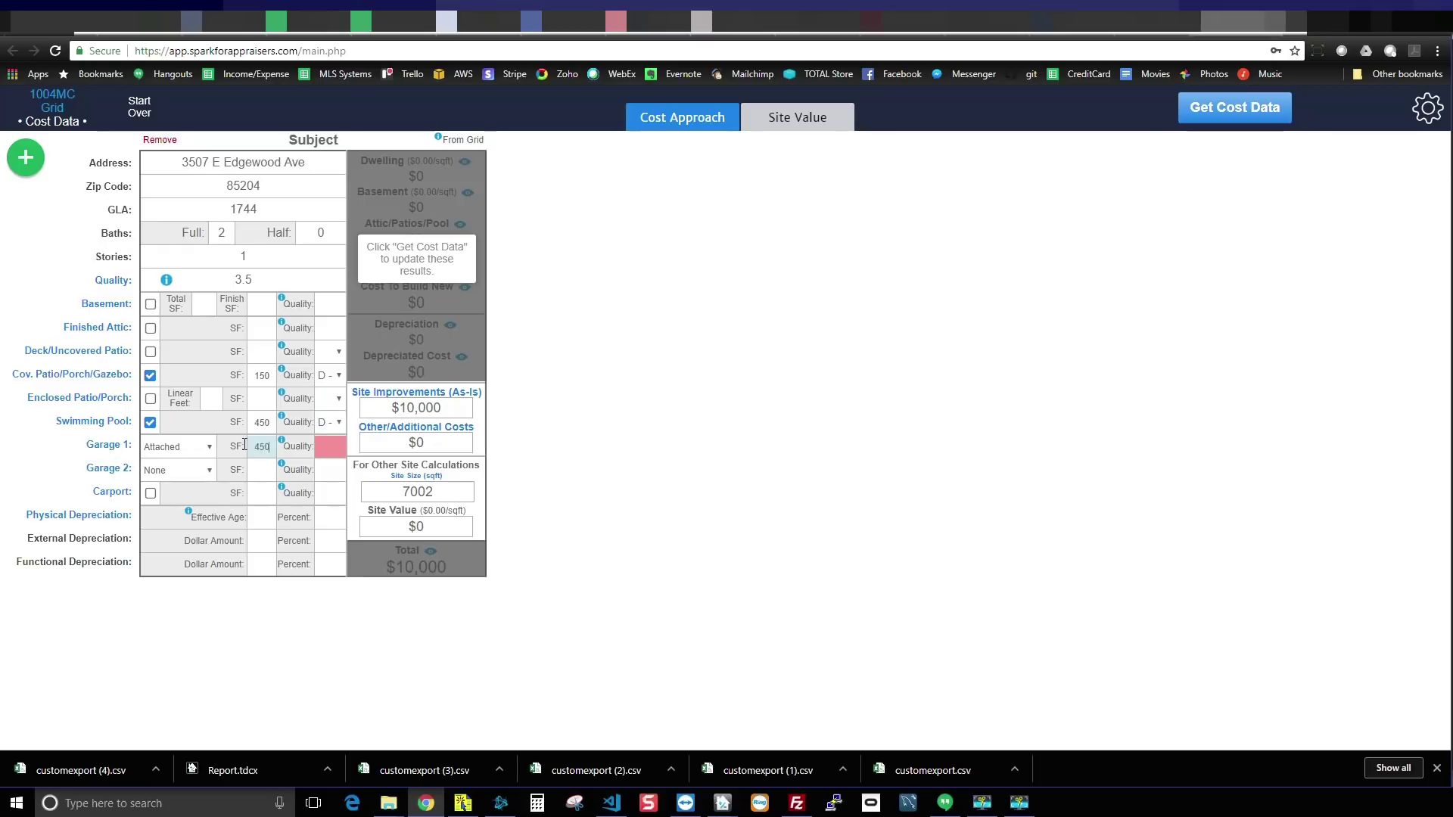
{"action": "left_click", "coordinate": [327, 443]}
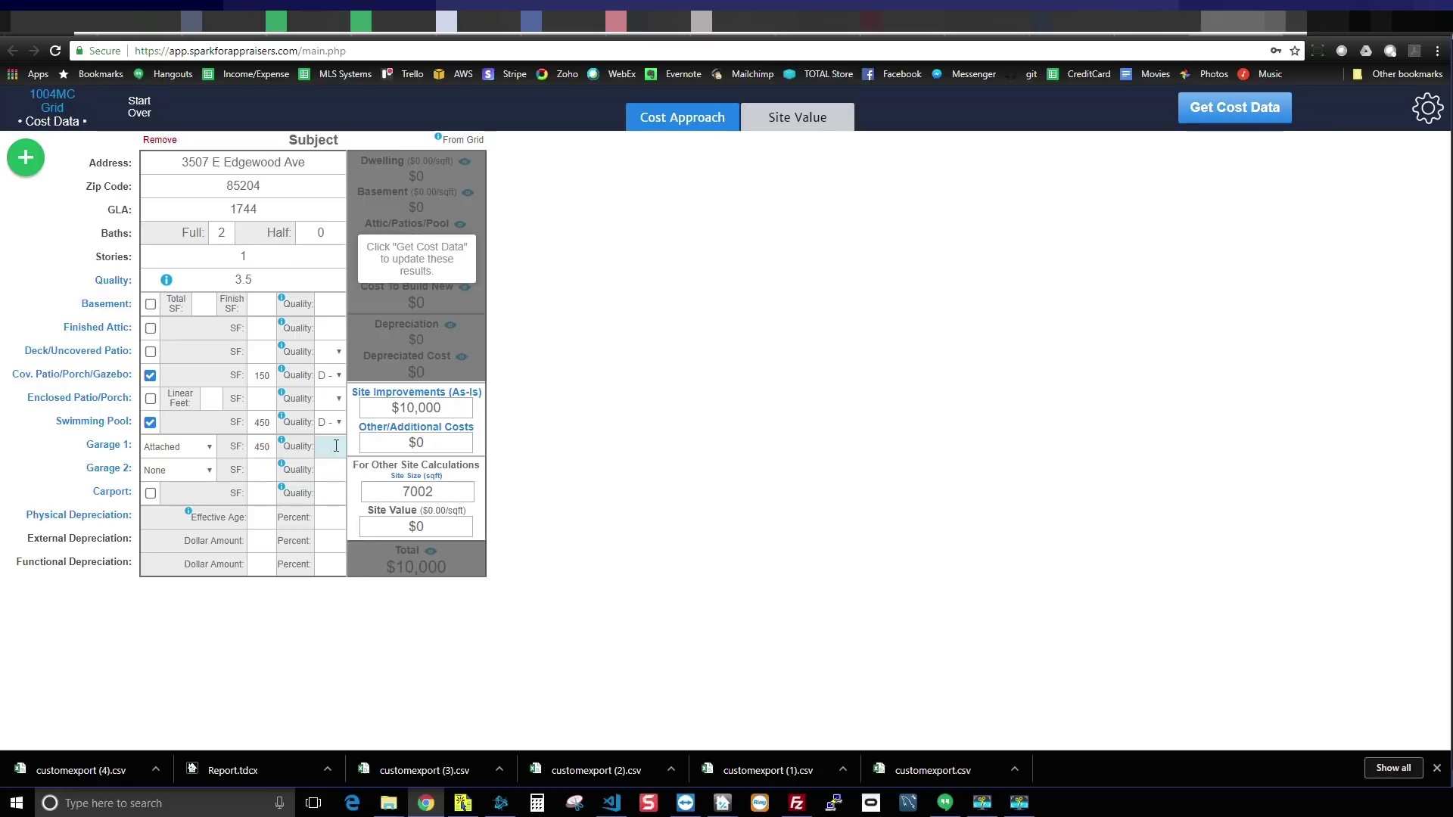
{"action": "type", "text": "3"}
{"action": "left_click", "coordinate": [670, 350]}
Fetch cost data ($265,992 new) and keep site value at $0 for a $275,992 total.
{"action": "left_click", "coordinate": [1204, 115]}
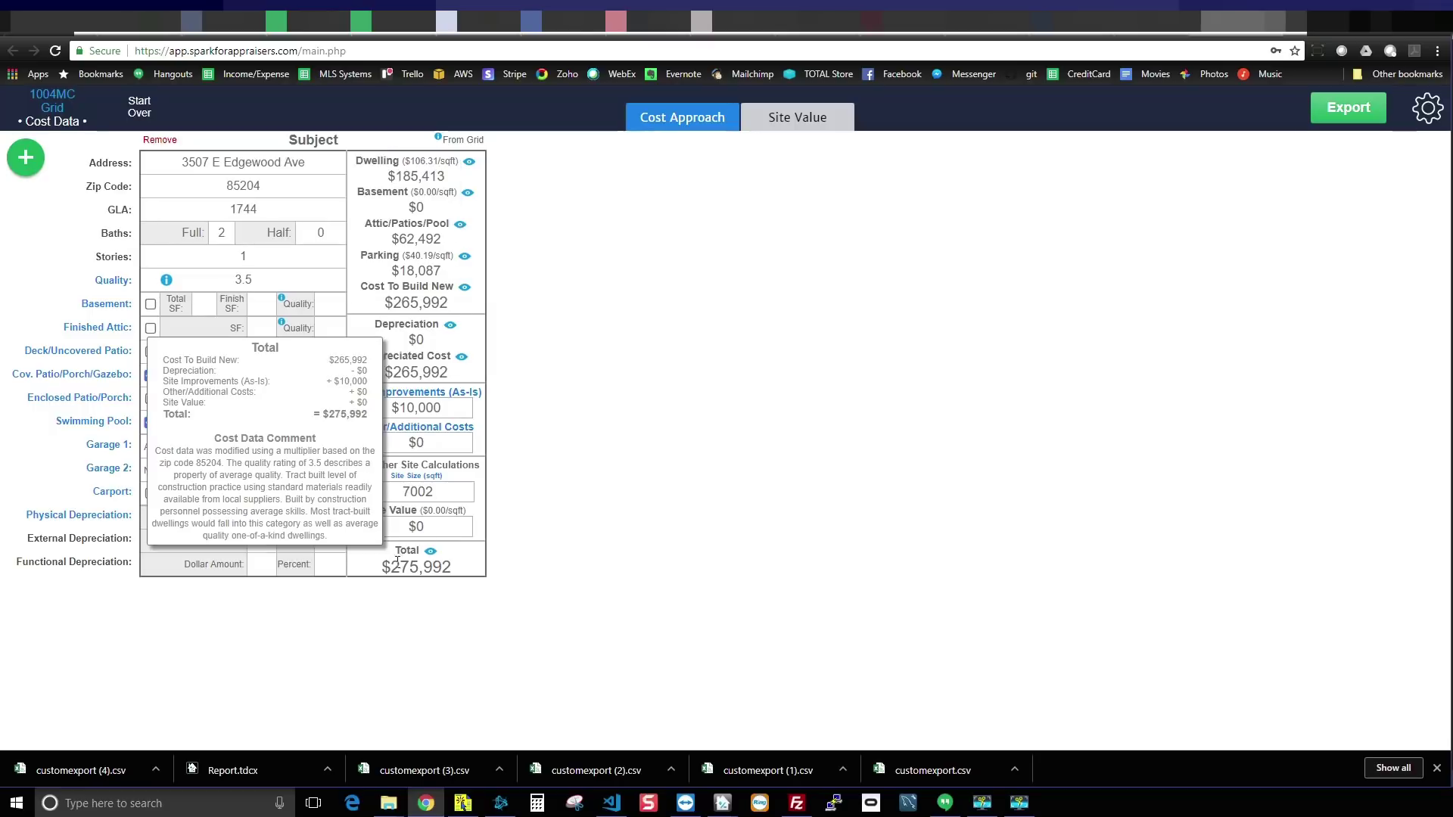
{"action": "left_click", "coordinate": [440, 527]}
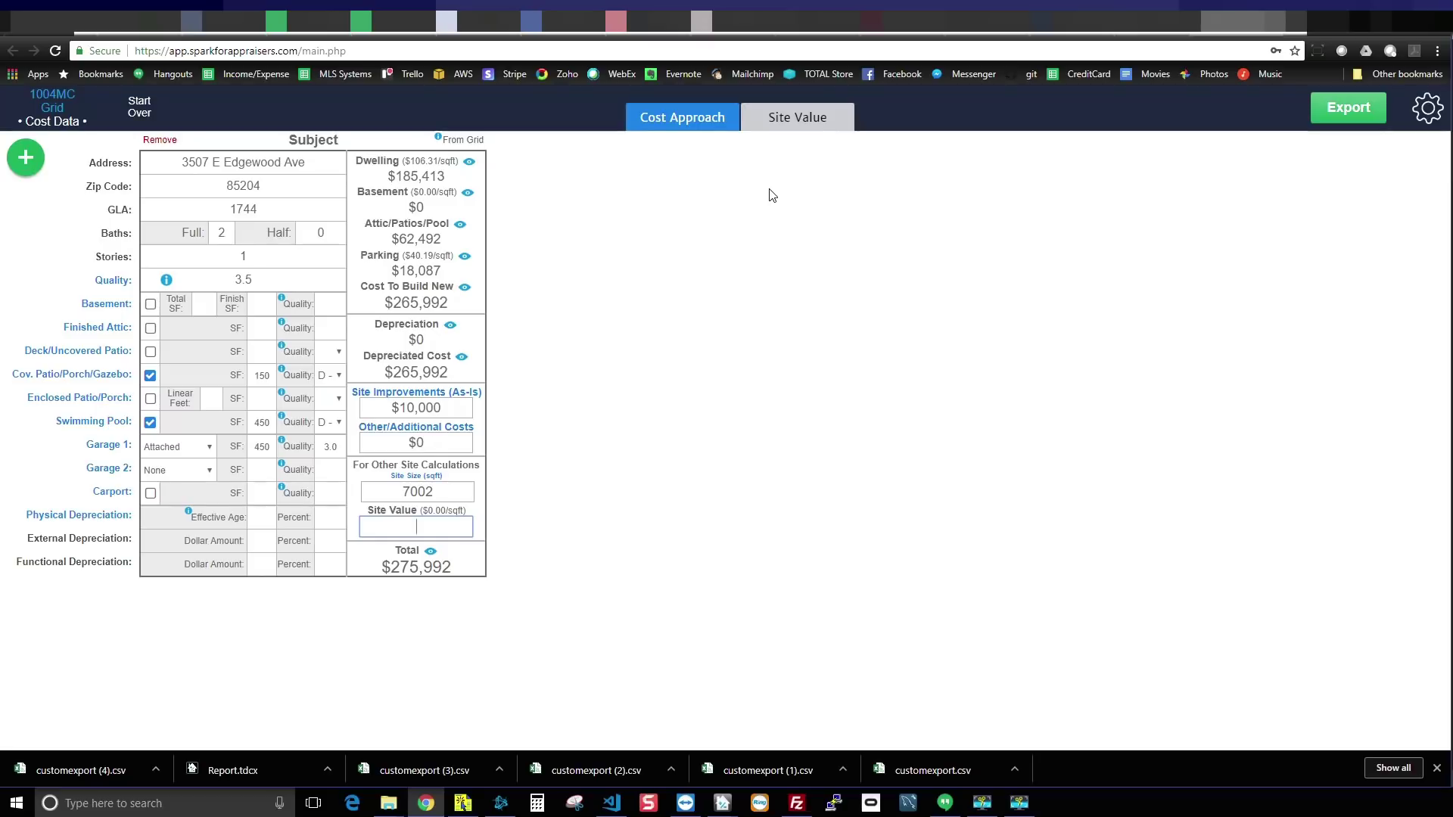
{"action": "left_click", "coordinate": [768, 285]}
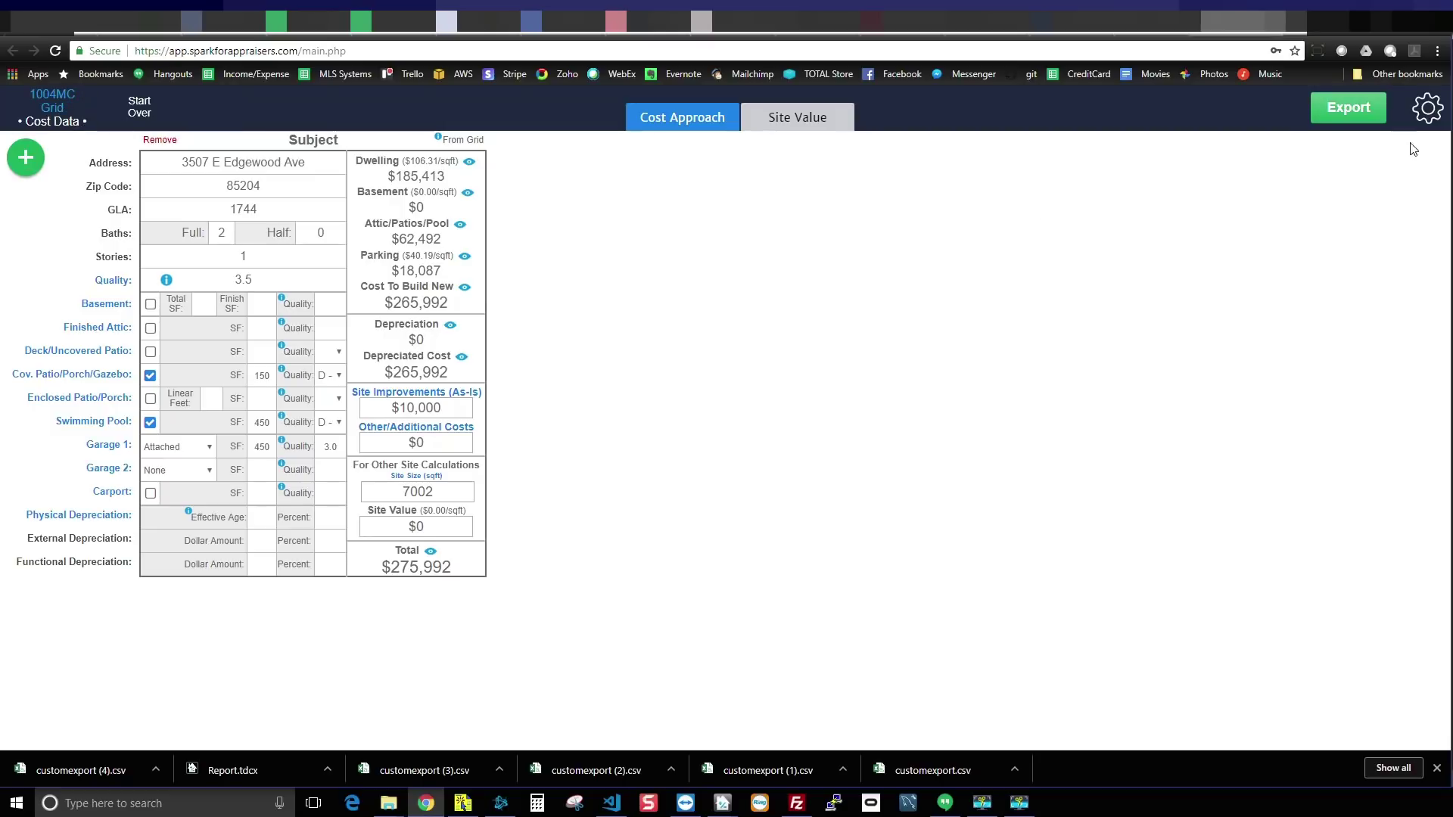
Check the gear settings menu, then bring up Grid/Cost Export Settings.
{"action": "left_click", "coordinate": [1427, 109]}
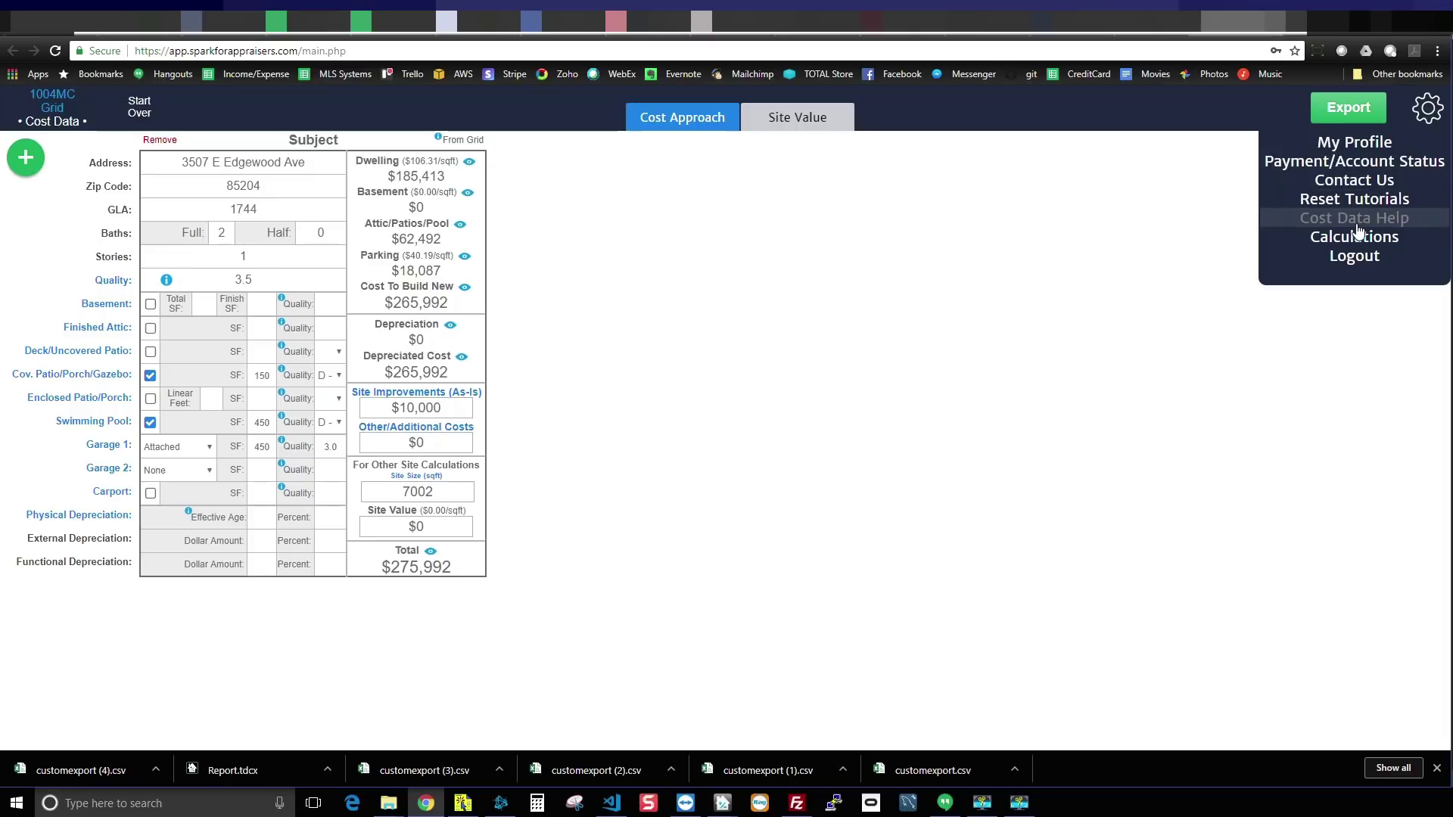
{"action": "left_click", "coordinate": [1050, 262]}
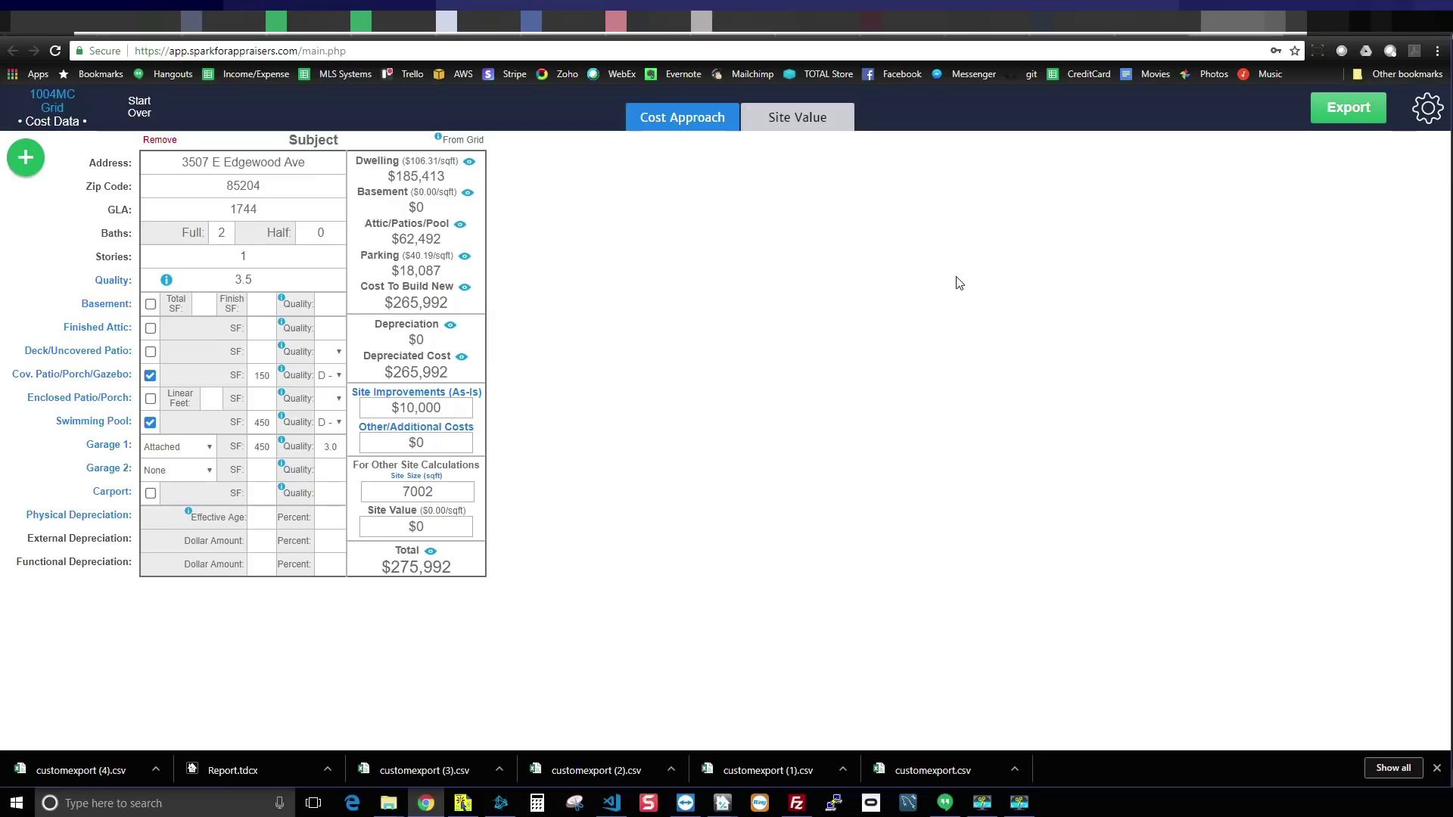
{"action": "left_click", "coordinate": [1433, 115]}
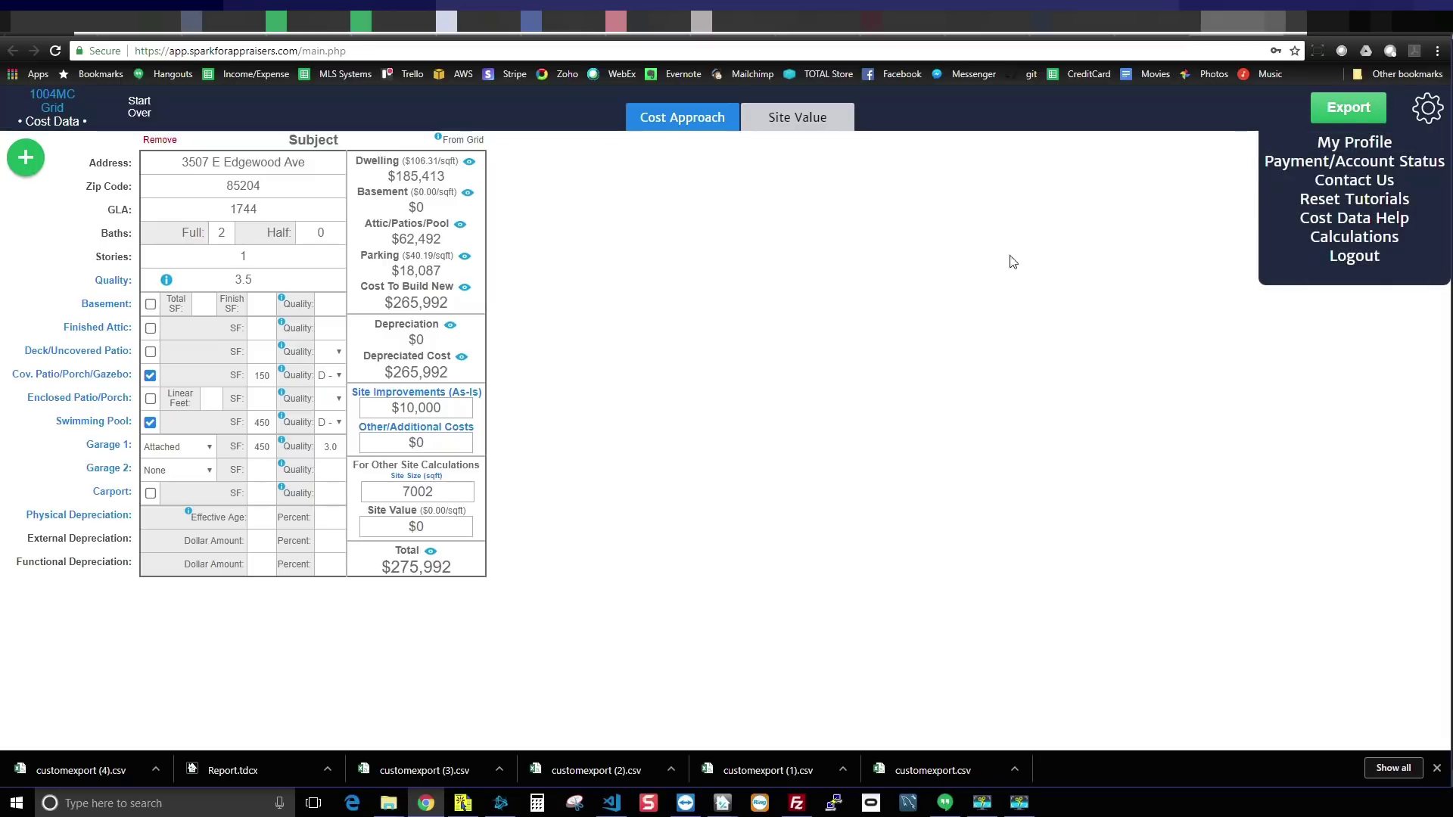
{"action": "left_click", "coordinate": [698, 300]}
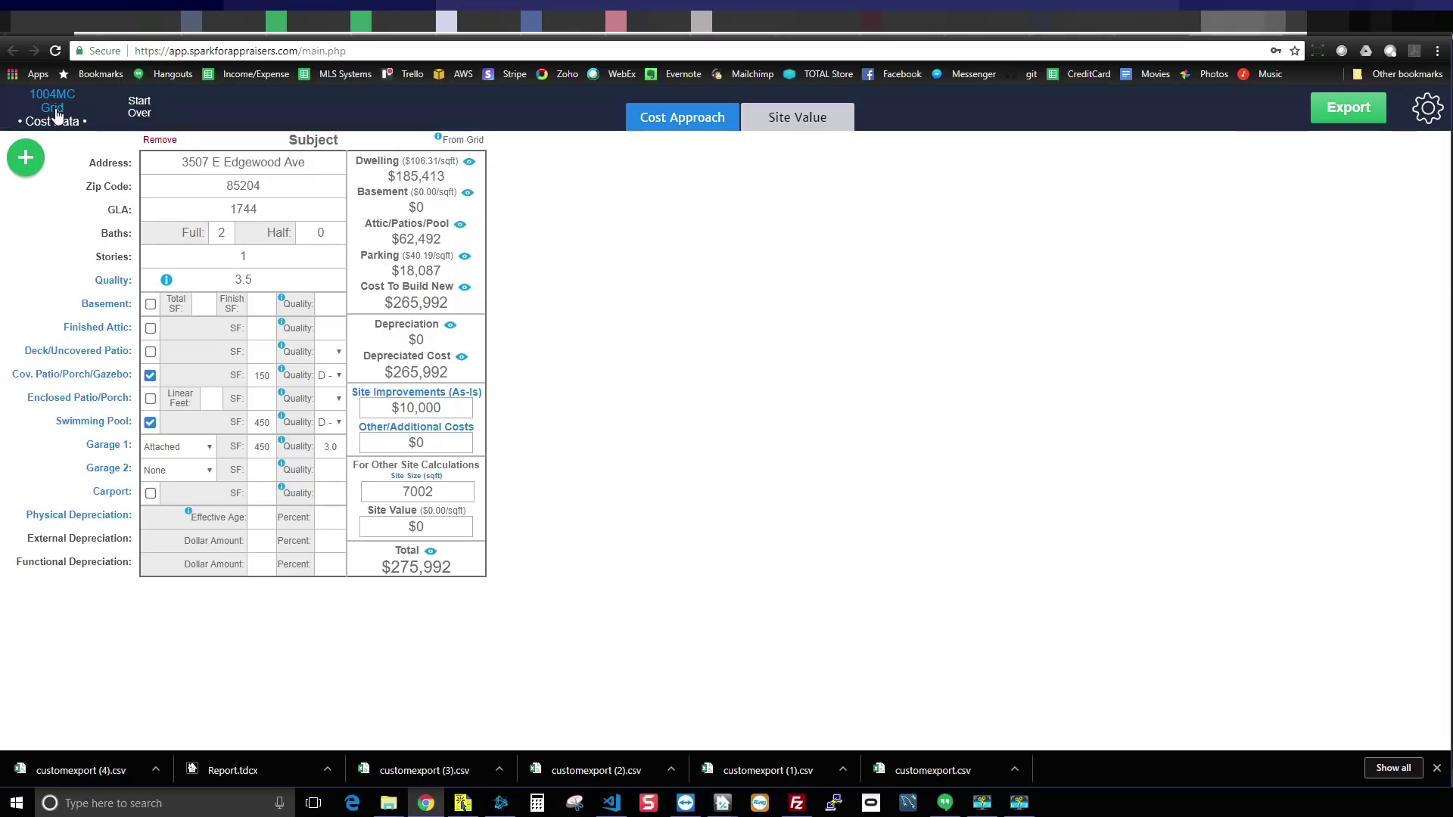
{"action": "left_click", "coordinate": [1349, 108]}
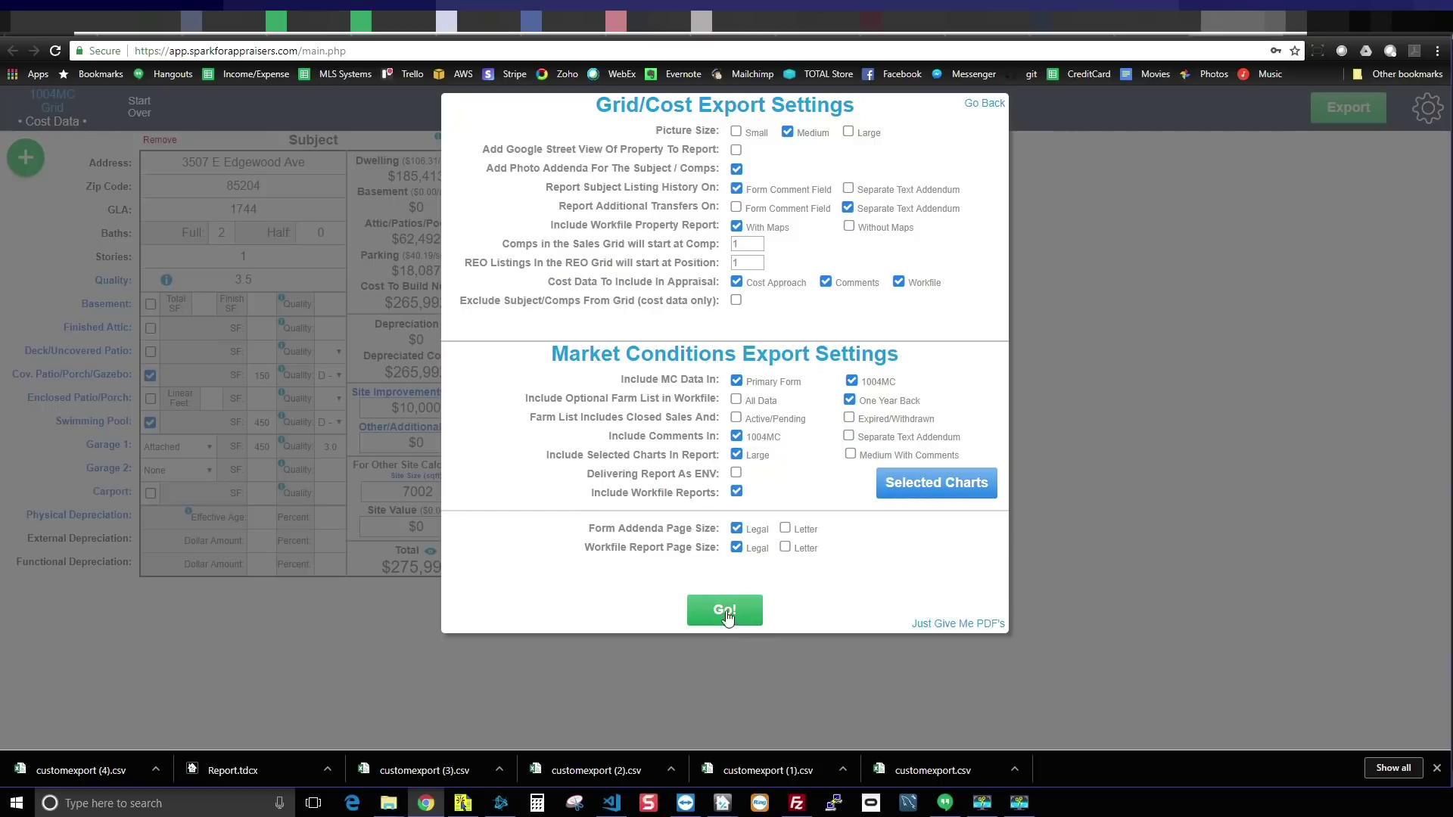
Run the export with Go!, downloading Report (1).tdcx.
{"action": "left_click", "coordinate": [725, 611]}
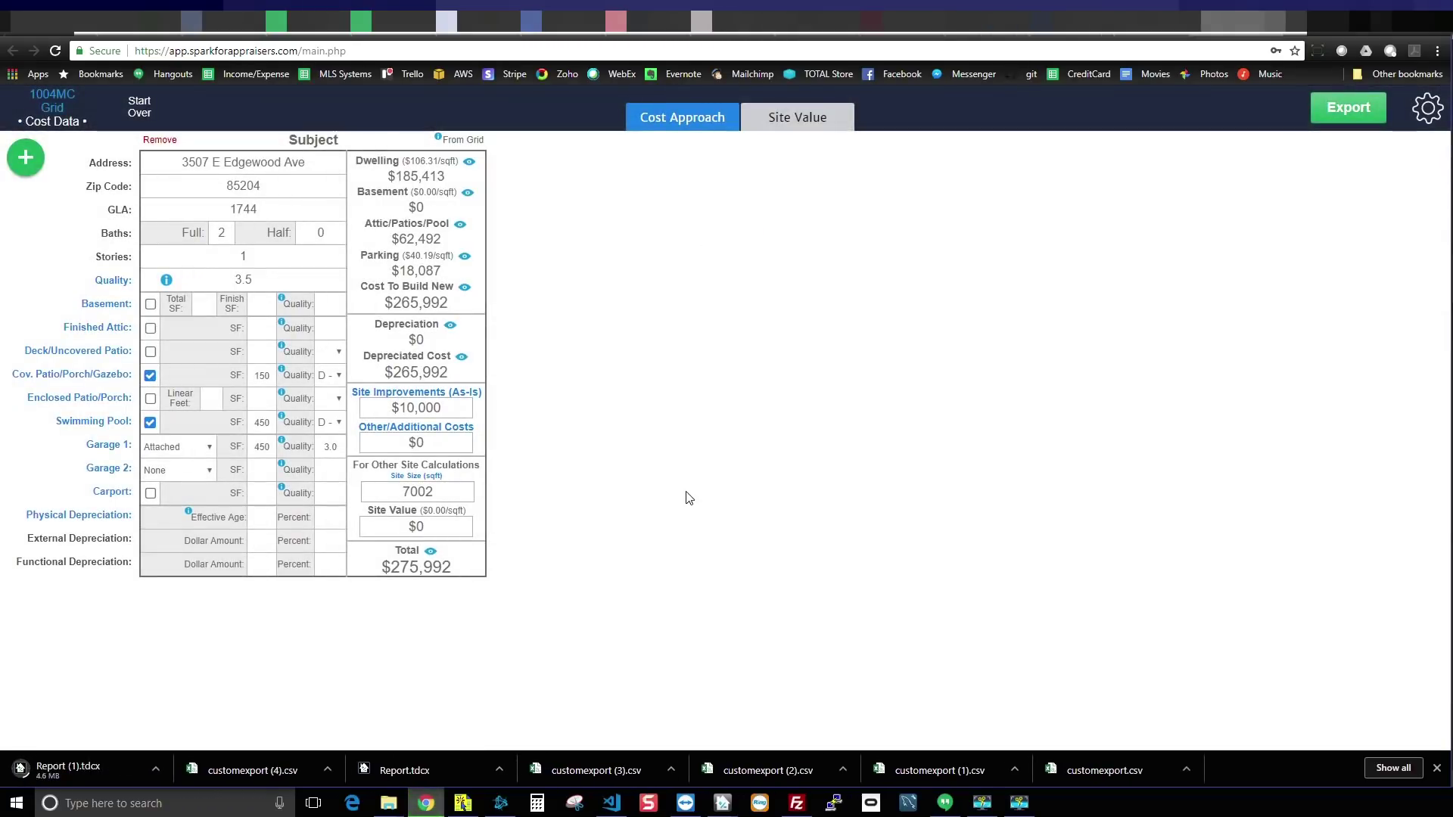
Open Report (1).tdcx and import it into TOTAL as a new report.
{"action": "left_click", "coordinate": [65, 771]}
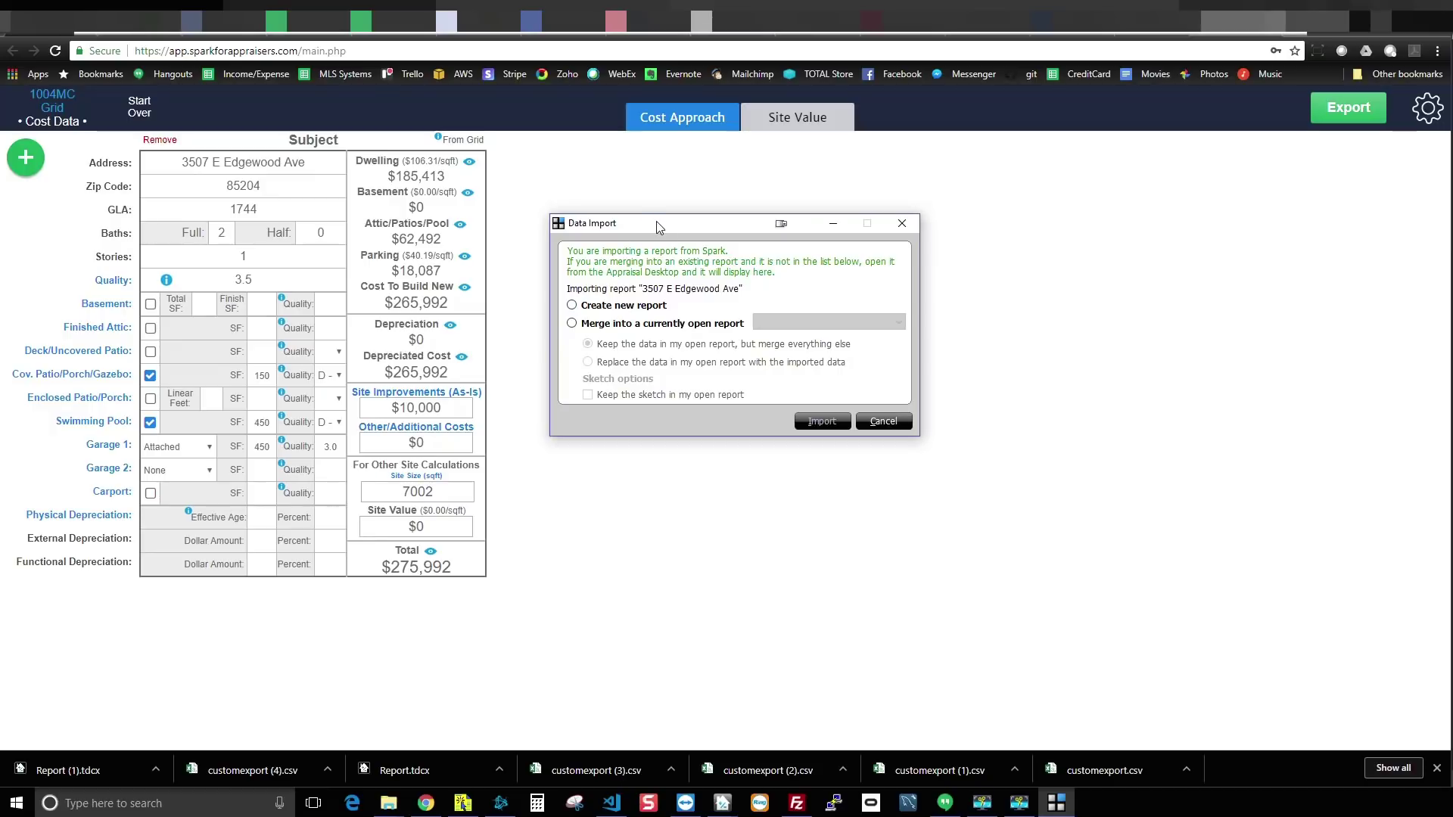
{"action": "left_click_drag", "start_coordinate": [656, 225], "coordinate": [645, 244]}
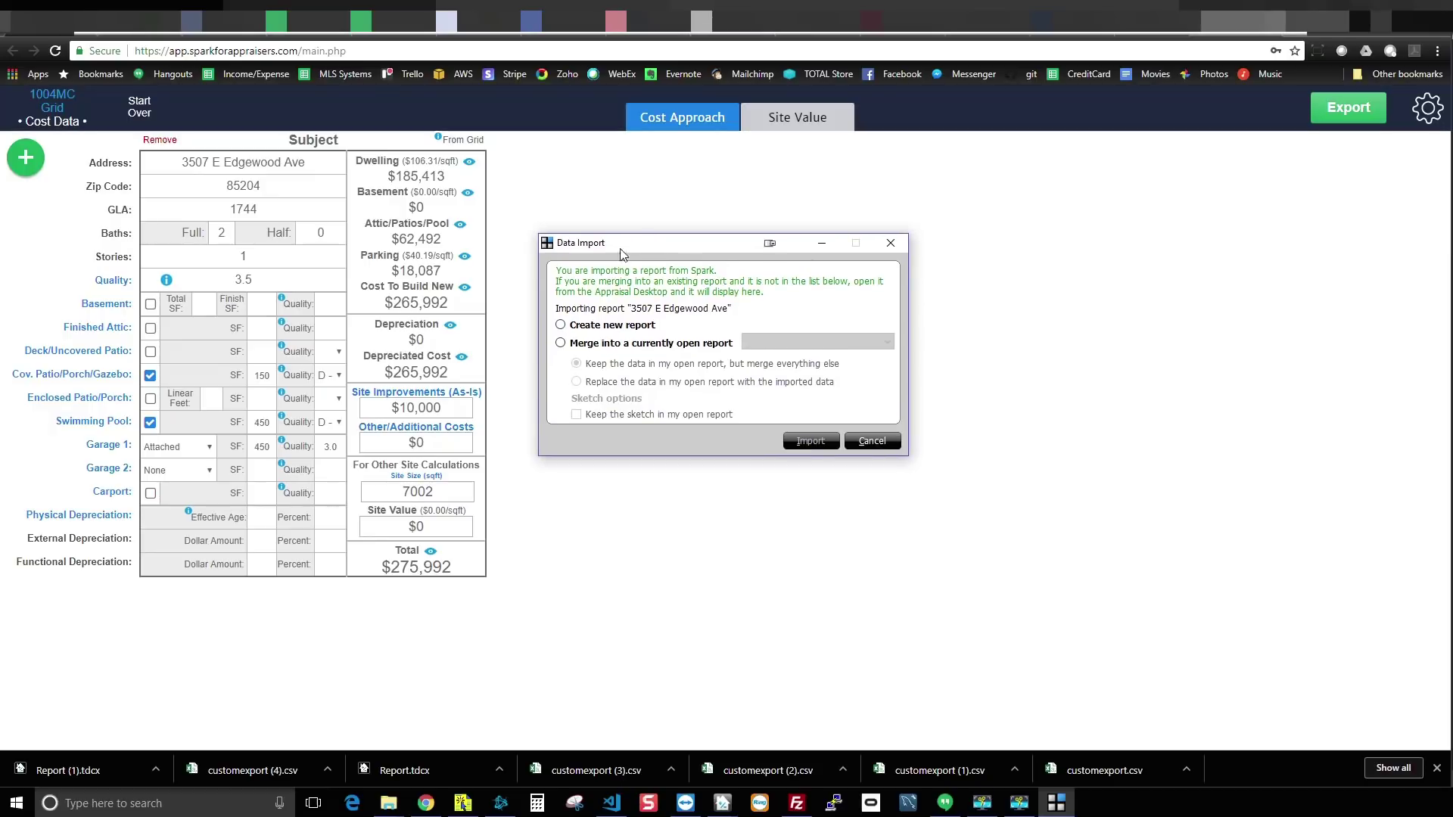
{"action": "left_click", "coordinate": [560, 326]}
{"action": "left_click", "coordinate": [560, 343]}
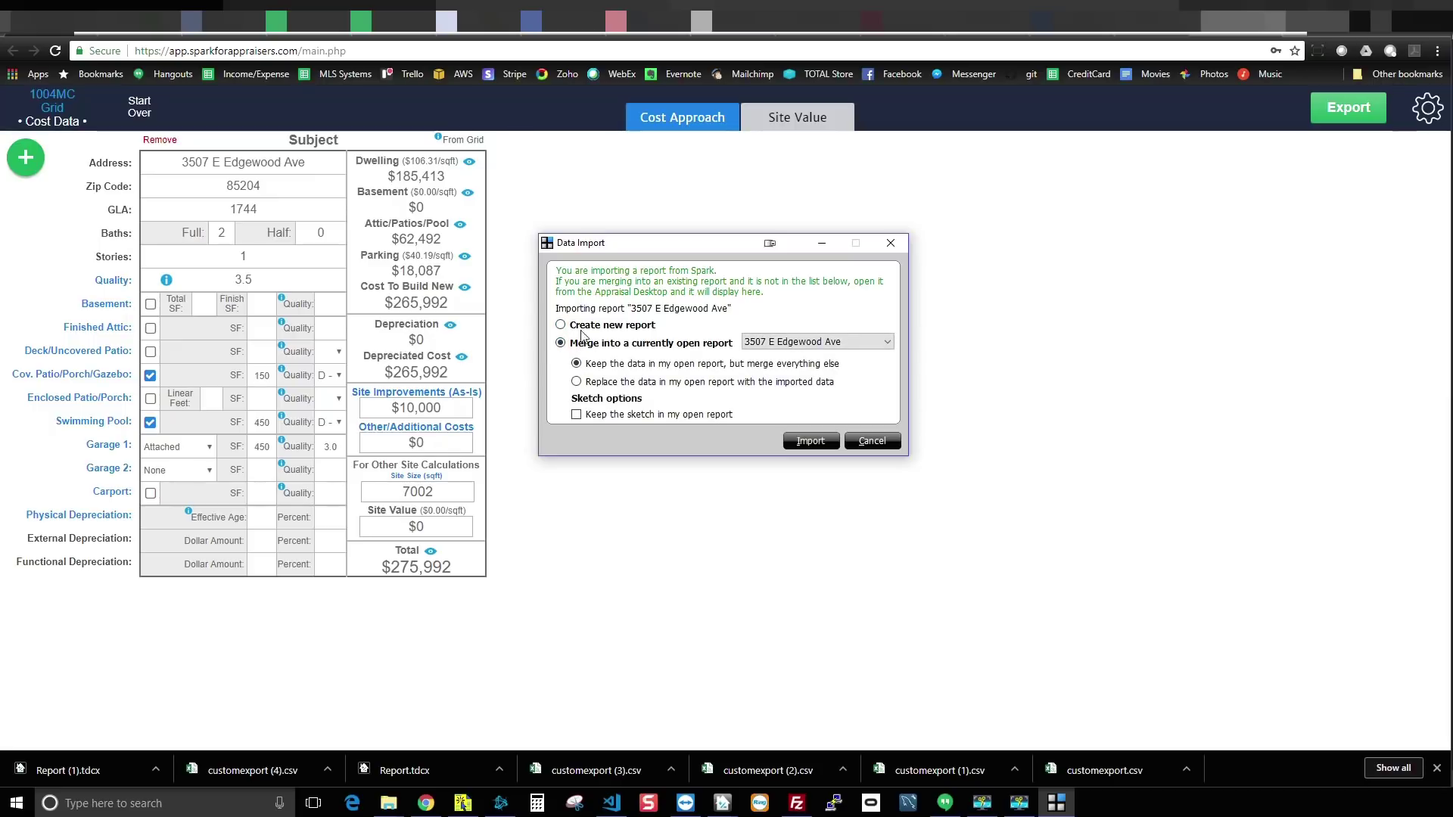
{"action": "left_click", "coordinate": [559, 326]}
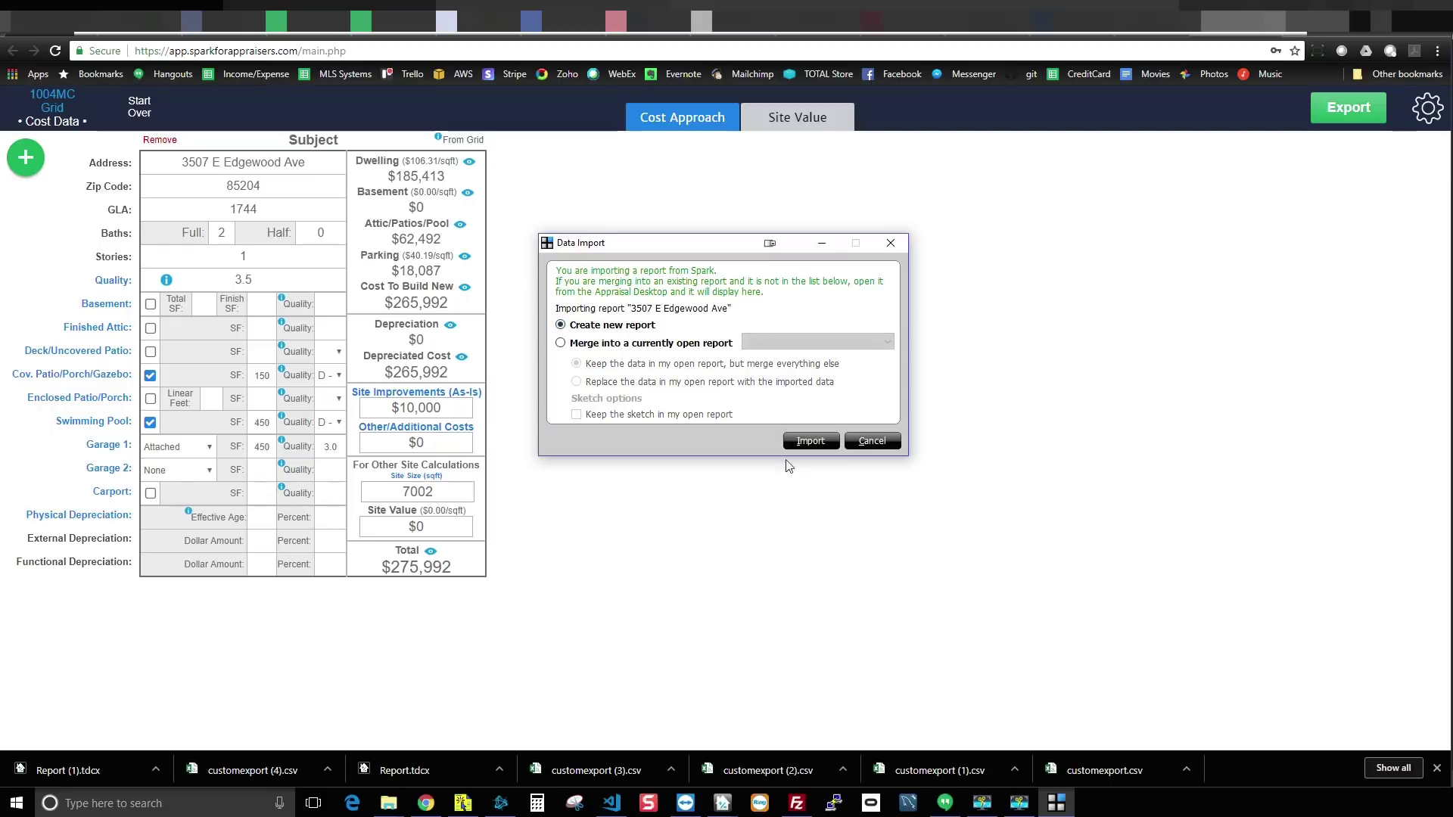
{"action": "left_click", "coordinate": [811, 441]}
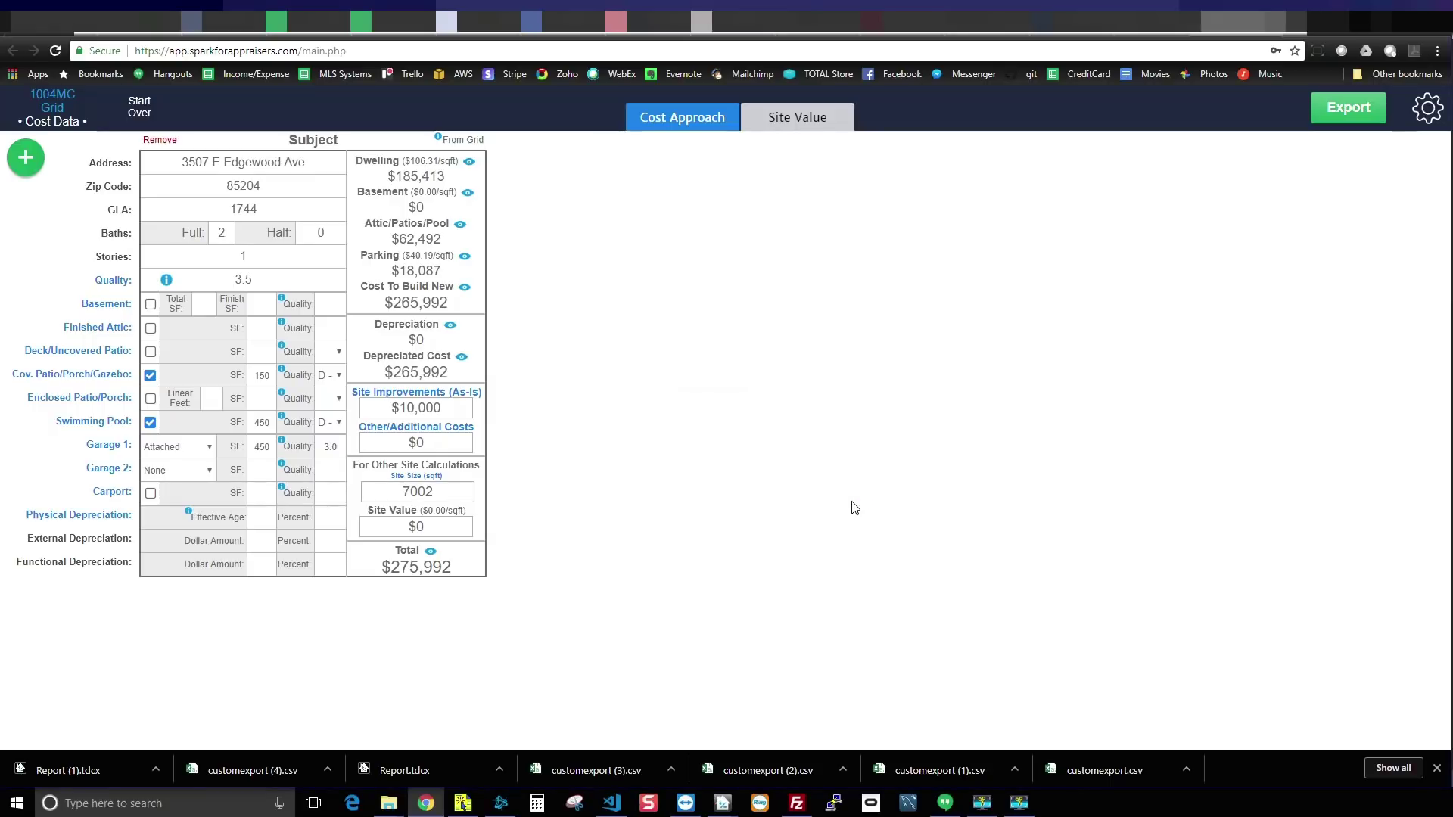
{"action": "key", "text": "alt+Tab"}
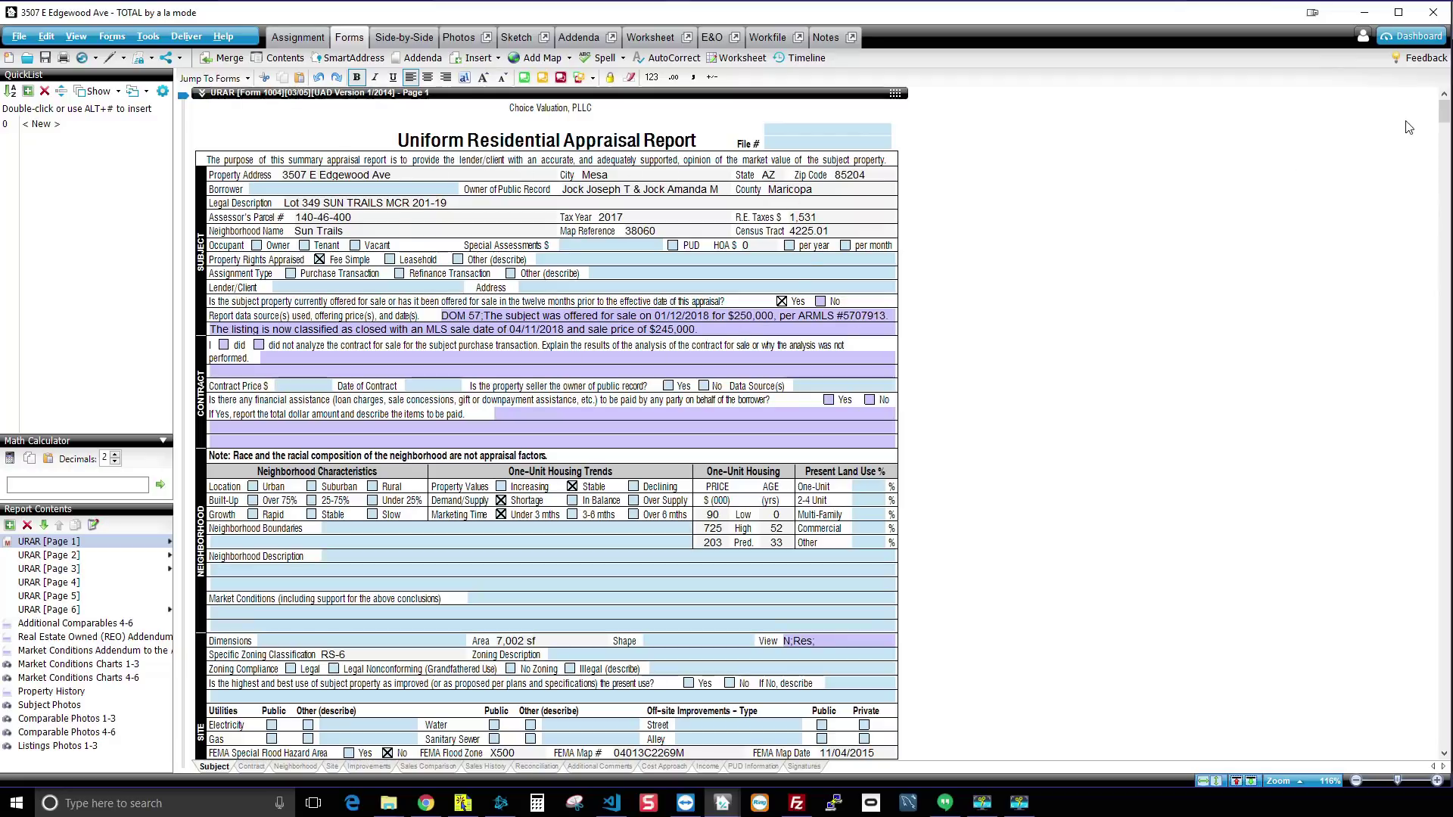
{"action": "left_click_drag", "start_coordinate": [1444, 114], "coordinate": [1445, 128]}
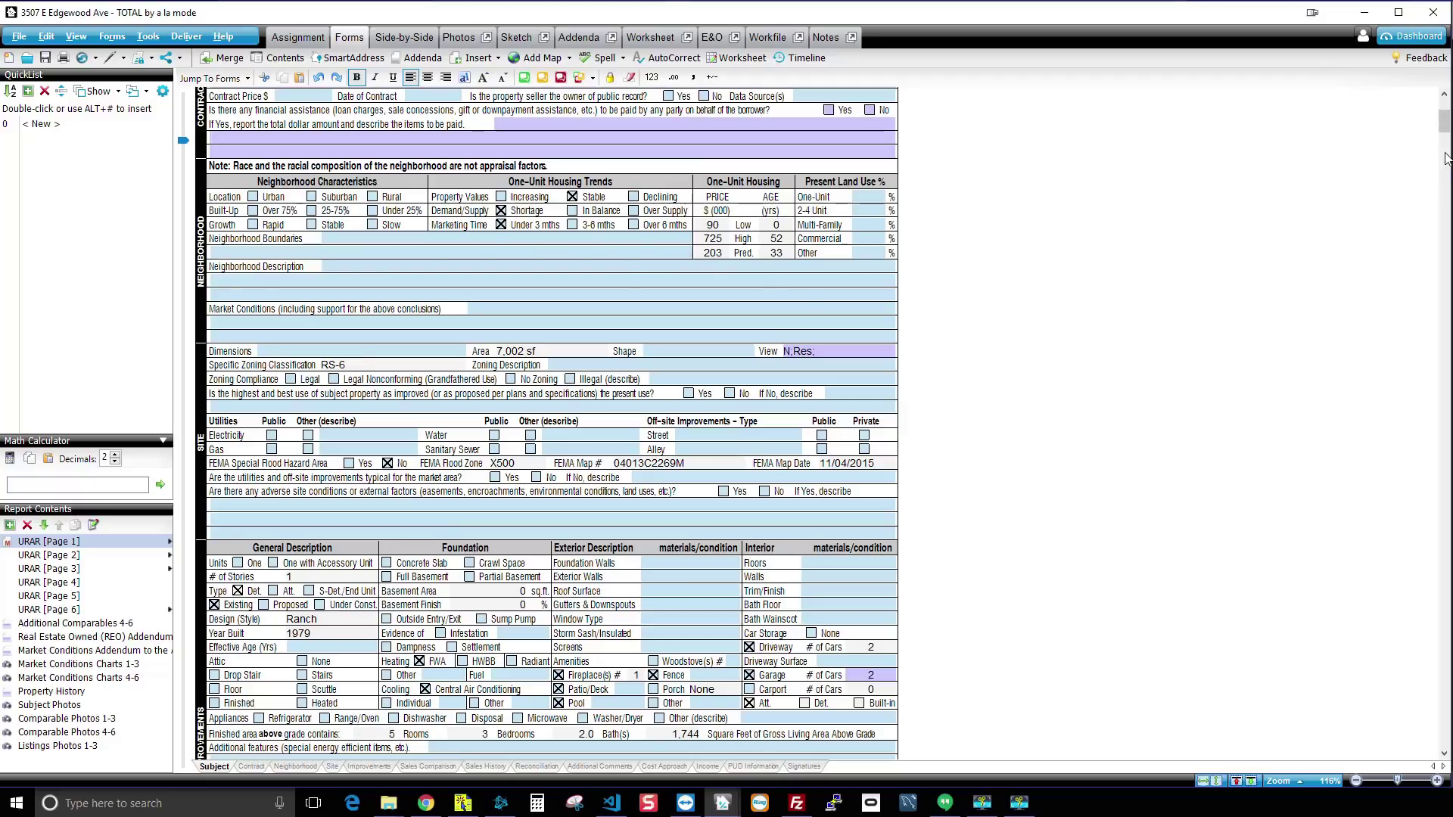
{"action": "left_click_drag", "start_coordinate": [1444, 119], "coordinate": [1444, 139]}
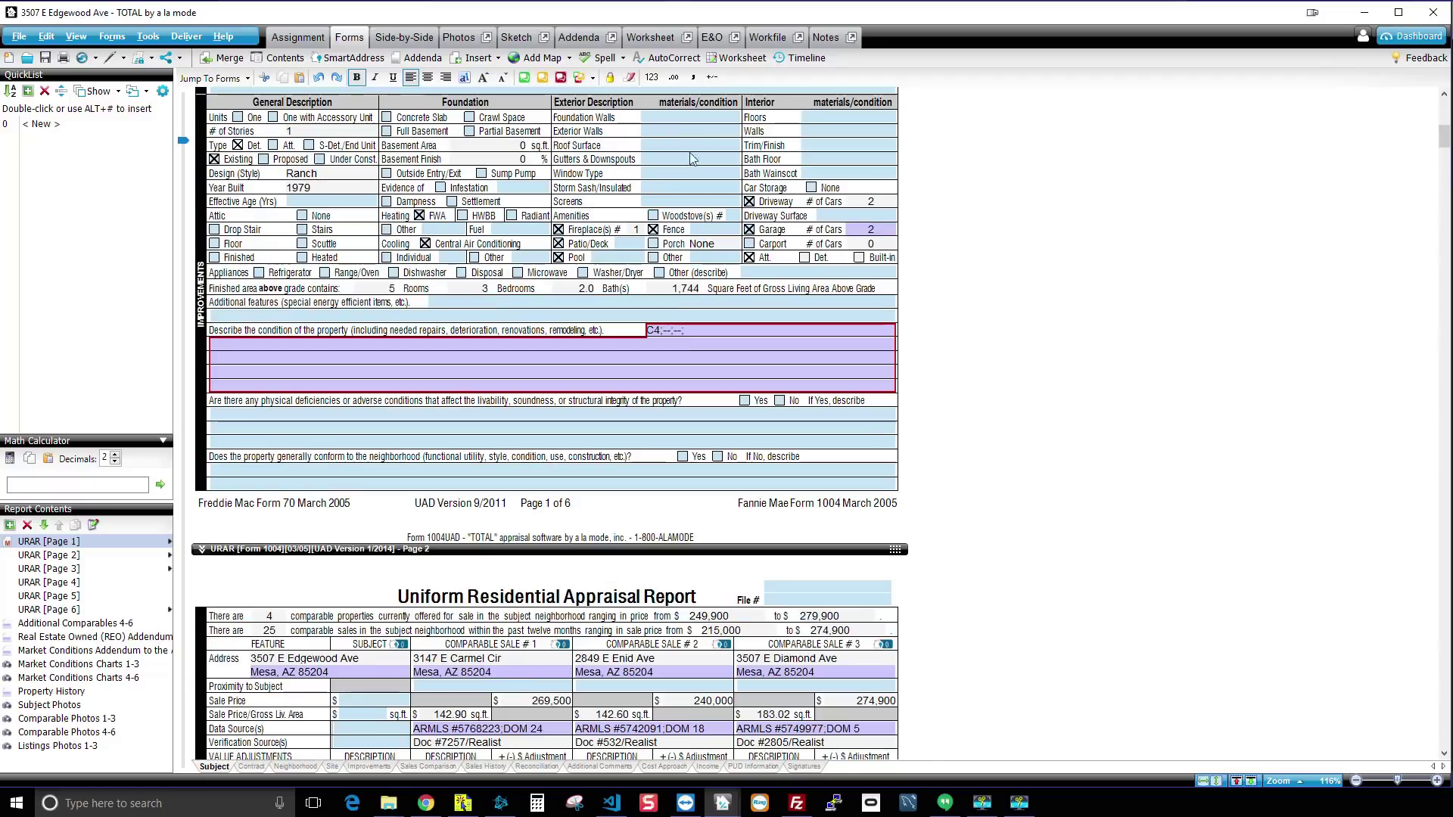
{"action": "scroll", "coordinate": [779, 391], "scroll_direction": "down", "scroll_amount": 5}
{"action": "scroll", "coordinate": [567, 341], "scroll_direction": "down", "scroll_amount": 3}
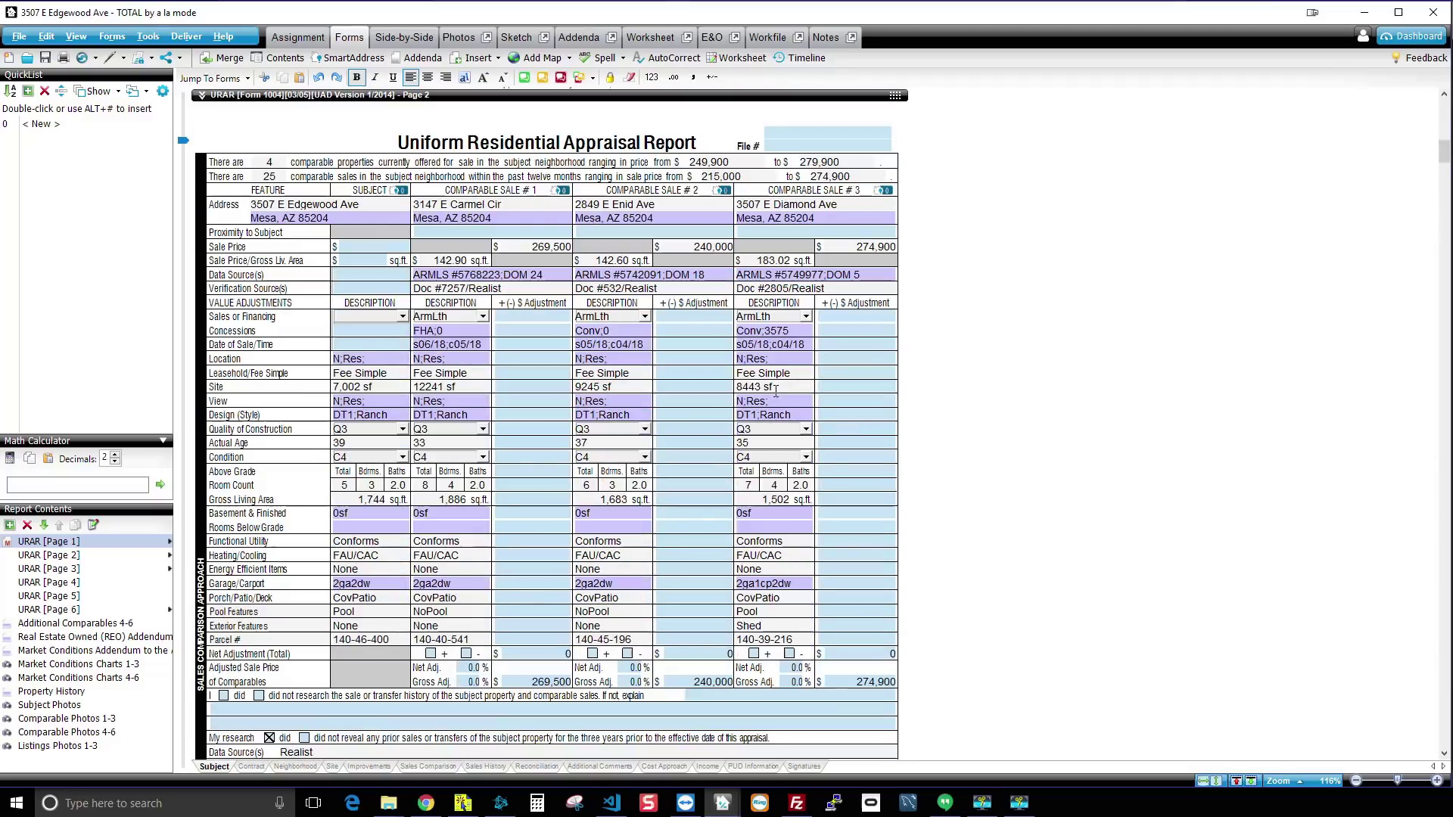
{"action": "scroll", "coordinate": [523, 242], "scroll_direction": "up", "scroll_amount": 2}
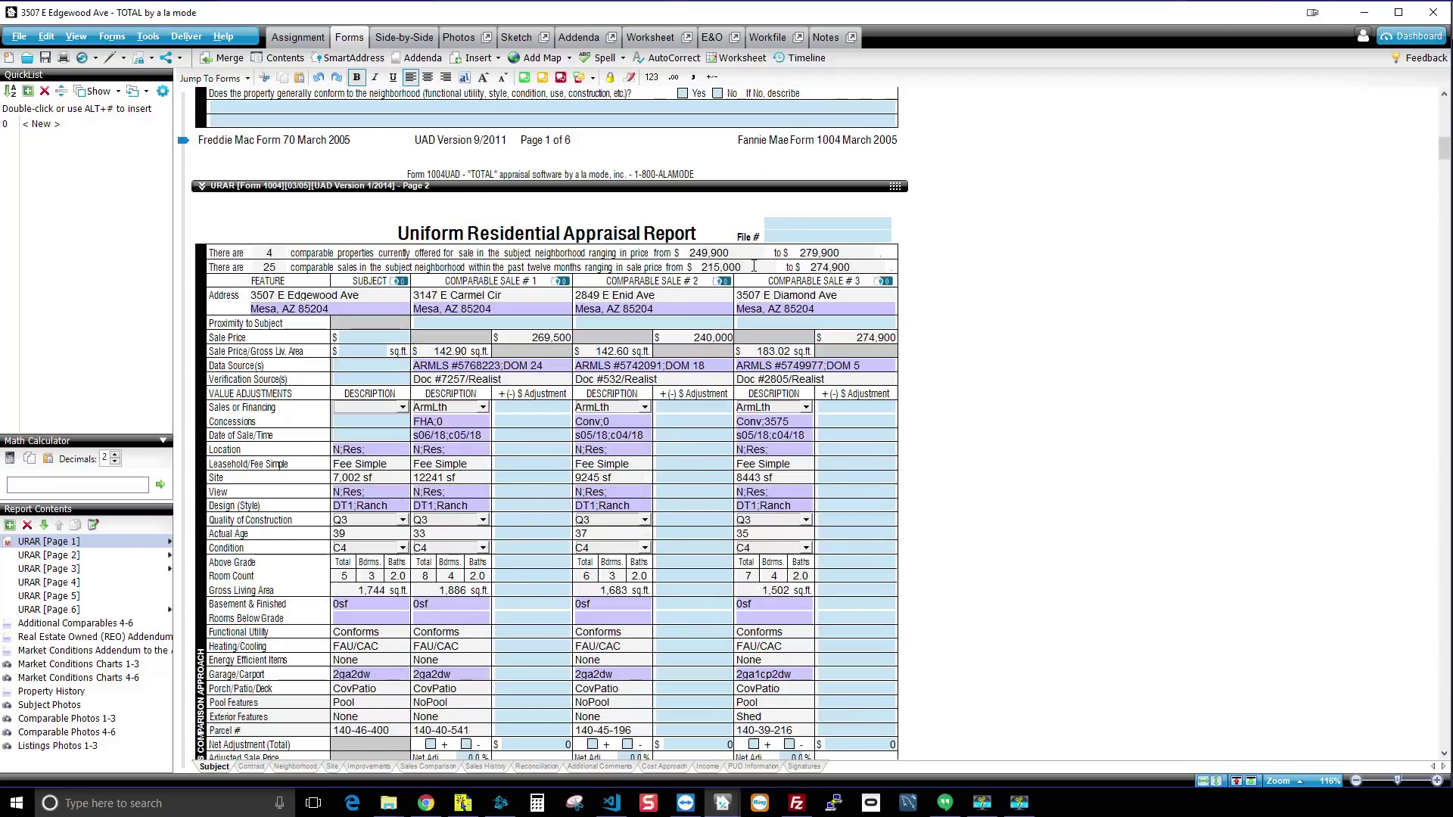
{"action": "scroll", "coordinate": [593, 421], "scroll_direction": "down", "scroll_amount": 4}
{"action": "scroll", "coordinate": [568, 431], "scroll_direction": "down", "scroll_amount": 2}
{"action": "scroll", "coordinate": [522, 443], "scroll_direction": "down", "scroll_amount": 2}
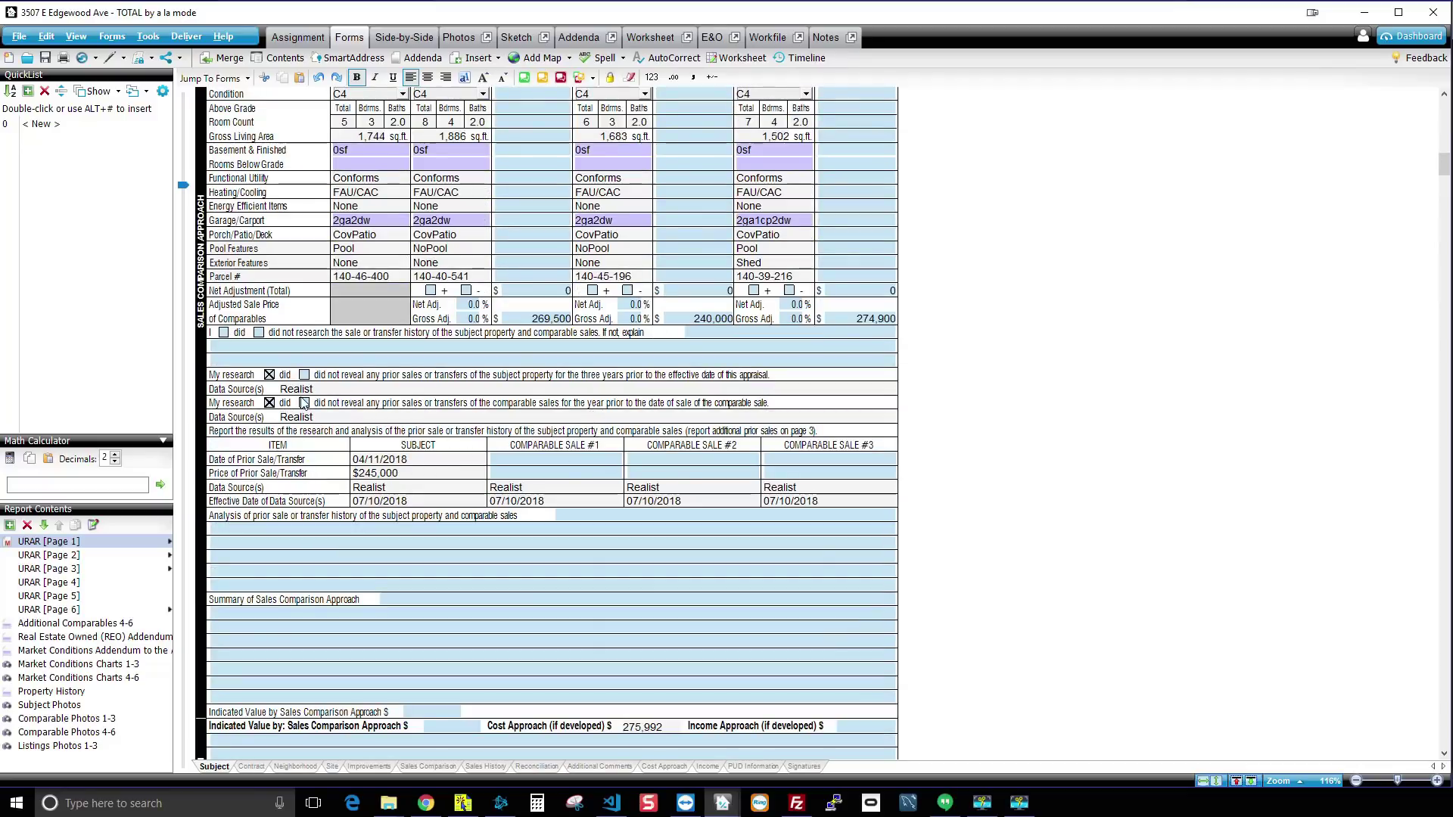
{"action": "scroll", "coordinate": [302, 408], "scroll_direction": "down", "scroll_amount": 3}
{"action": "scroll", "coordinate": [454, 431], "scroll_direction": "down", "scroll_amount": 4}
{"action": "scroll", "coordinate": [625, 455], "scroll_direction": "down", "scroll_amount": 4}
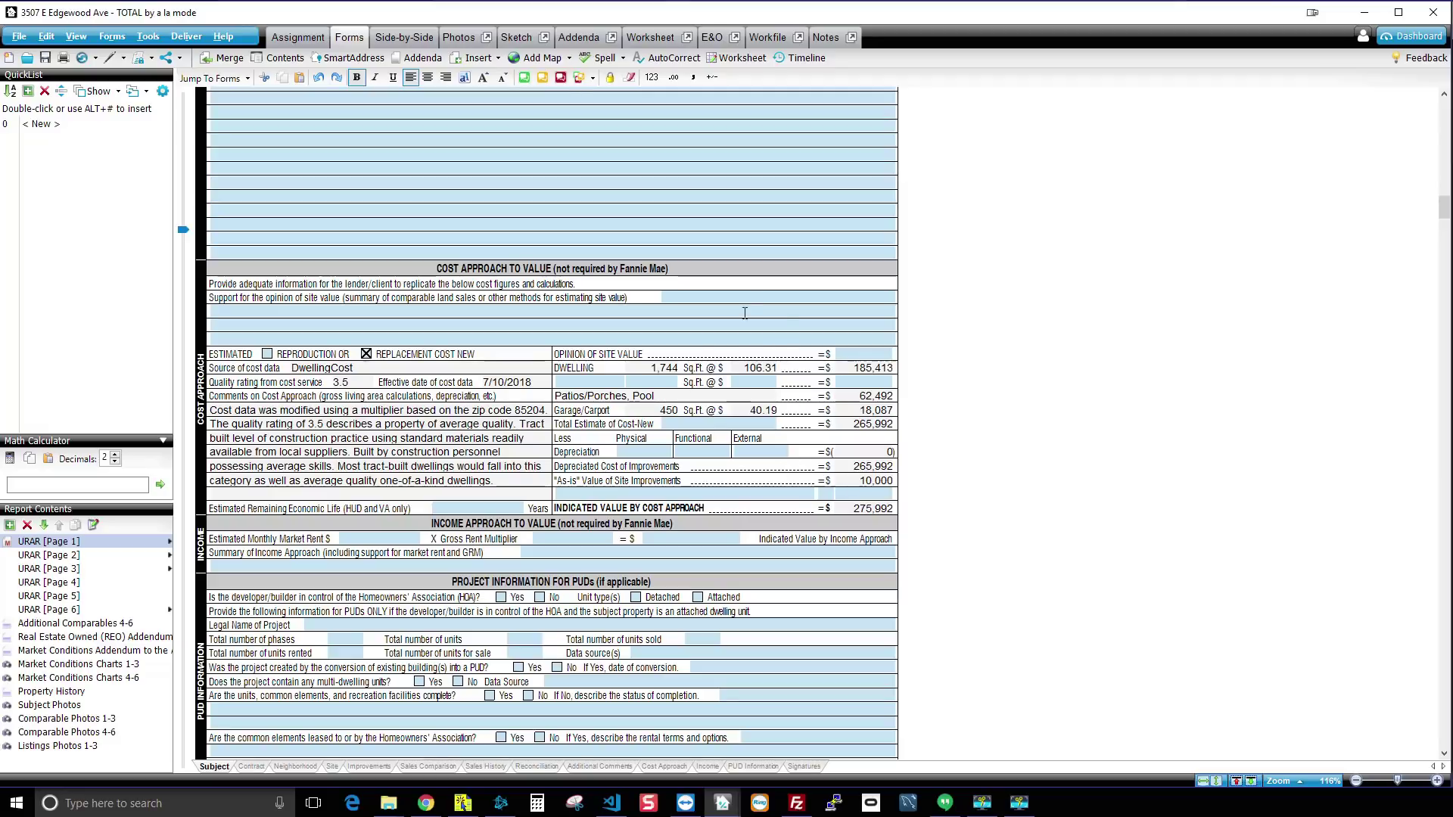
{"action": "left_click", "coordinate": [873, 354]}
{"action": "left_click", "coordinate": [751, 322]}
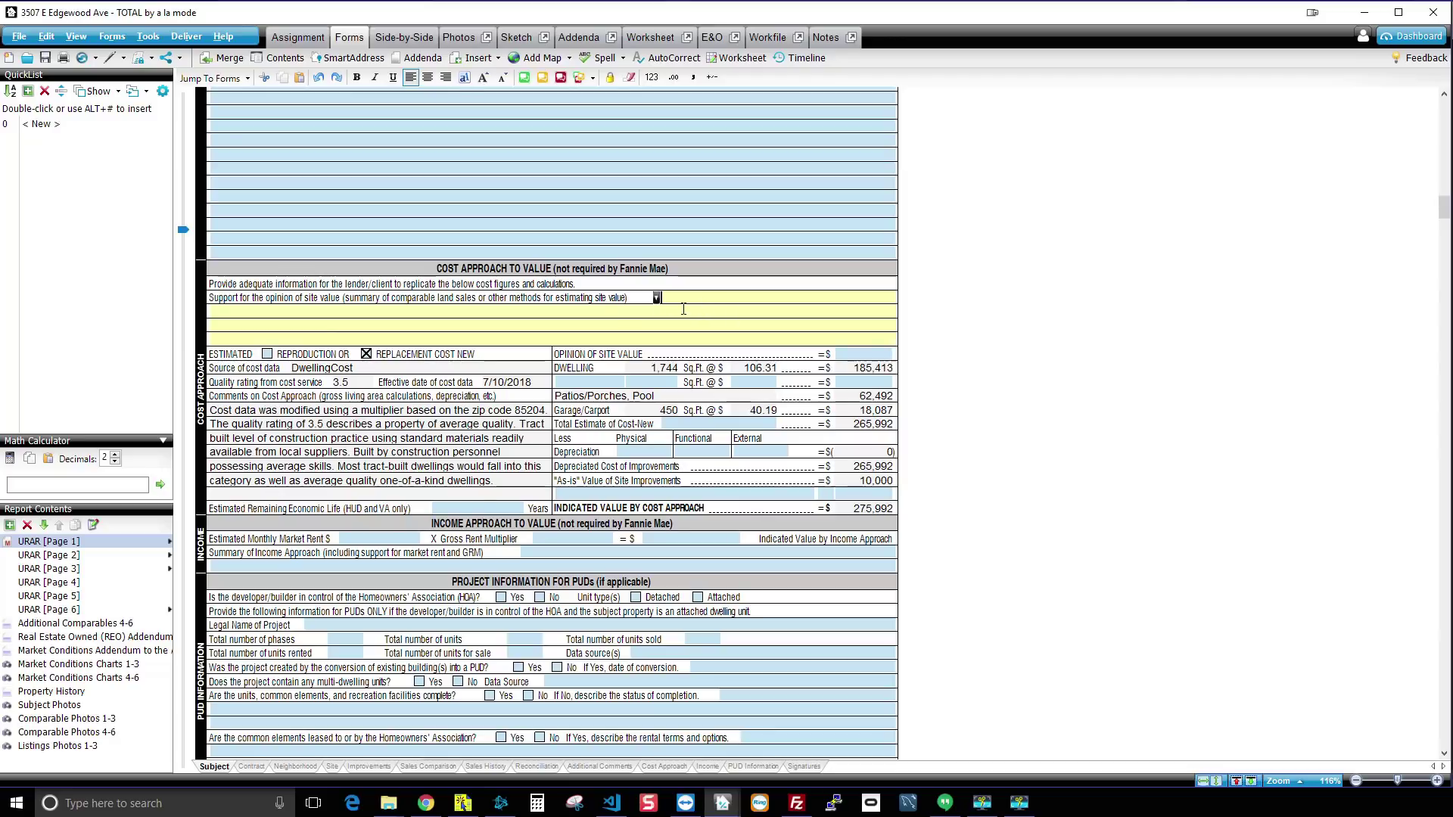
{"action": "scroll", "coordinate": [684, 310], "scroll_direction": "down", "scroll_amount": 10}
{"action": "scroll", "coordinate": [704, 341], "scroll_direction": "down", "scroll_amount": 10}
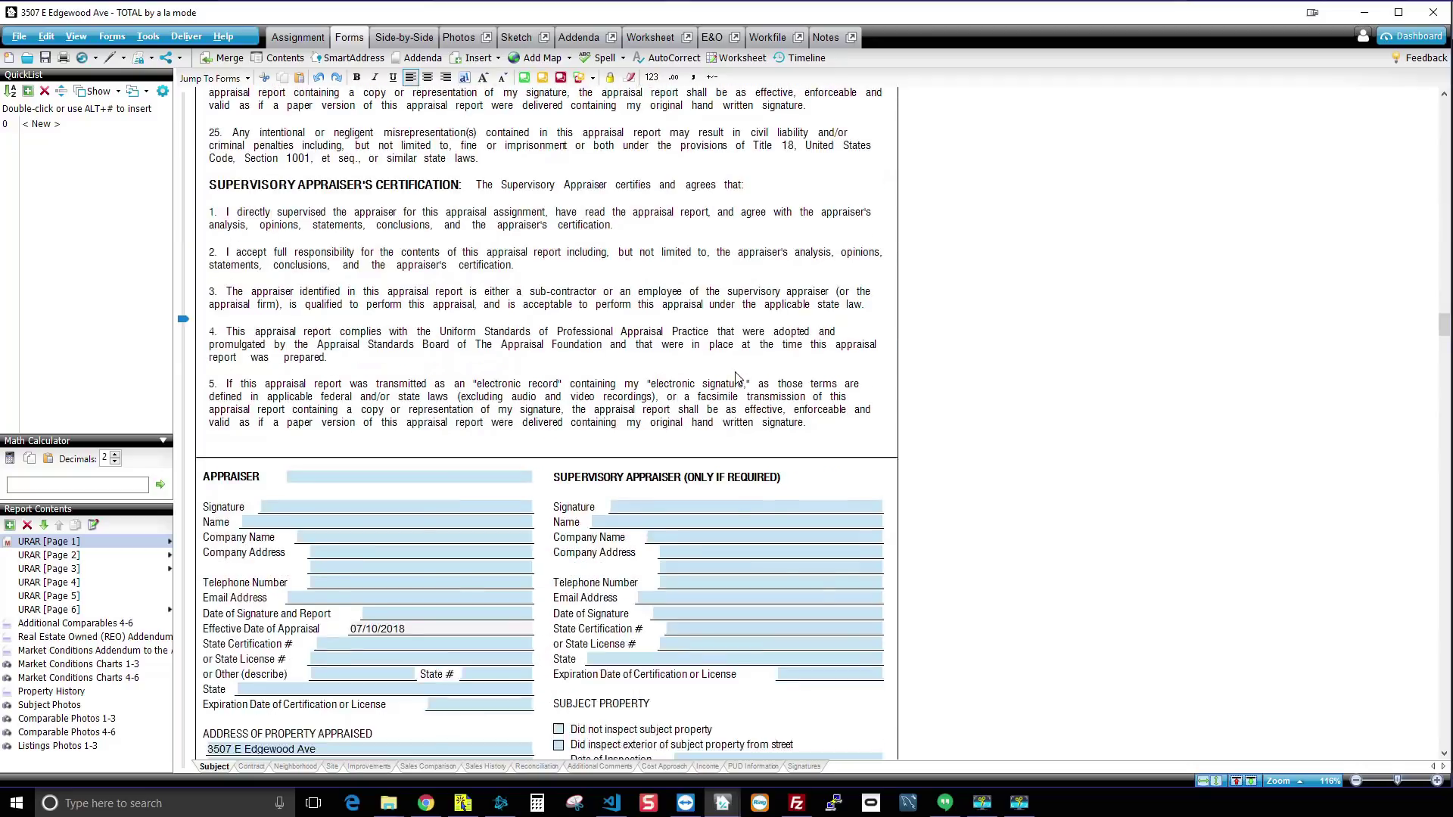
{"action": "scroll", "coordinate": [727, 363], "scroll_direction": "down", "scroll_amount": 10}
{"action": "scroll", "coordinate": [738, 378], "scroll_direction": "down", "scroll_amount": 3}
{"action": "scroll", "coordinate": [738, 378], "scroll_direction": "down", "scroll_amount": 8}
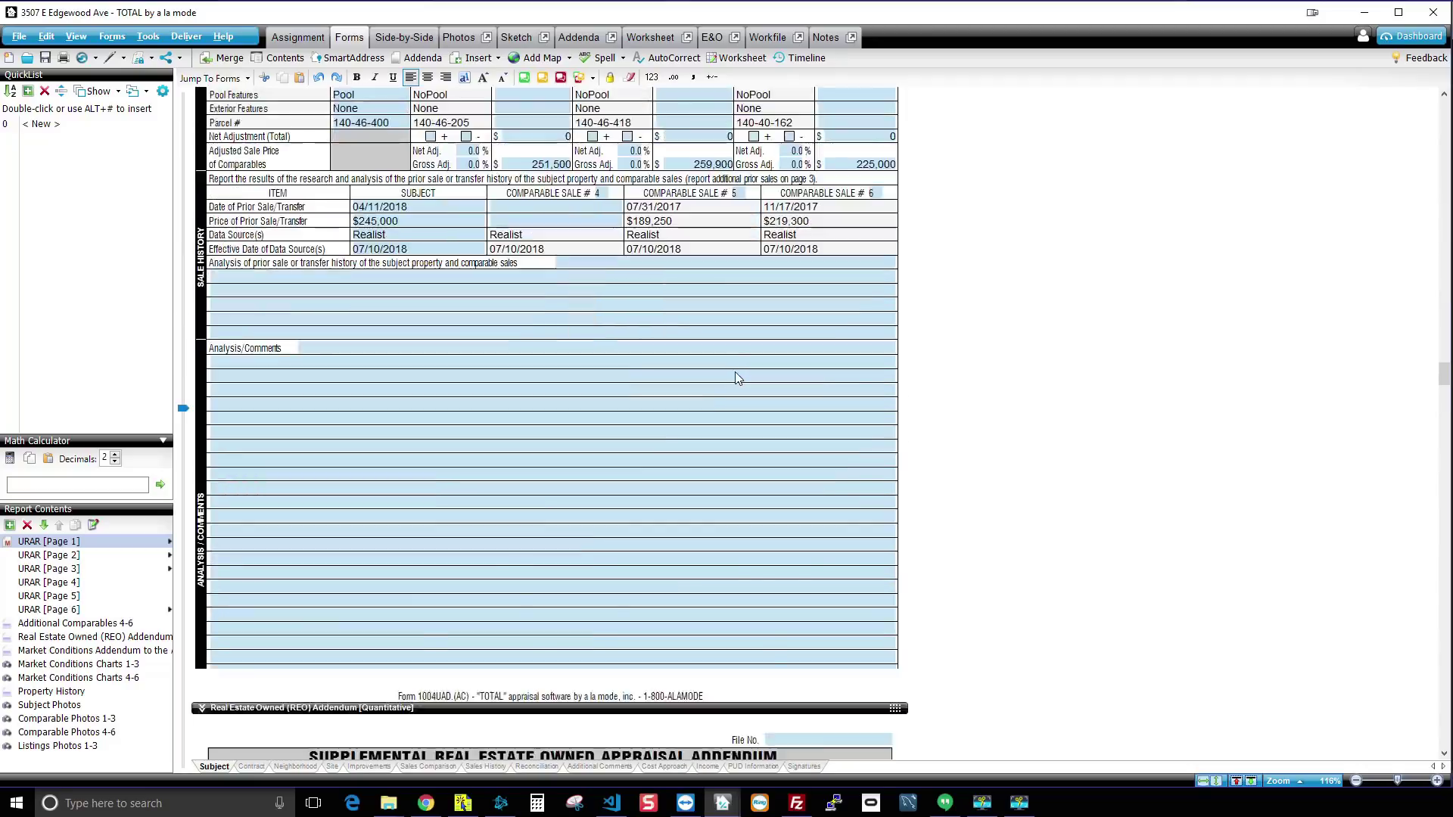
{"action": "scroll", "coordinate": [738, 379], "scroll_direction": "down", "scroll_amount": 8}
{"action": "scroll", "coordinate": [738, 377], "scroll_direction": "down", "scroll_amount": 6}
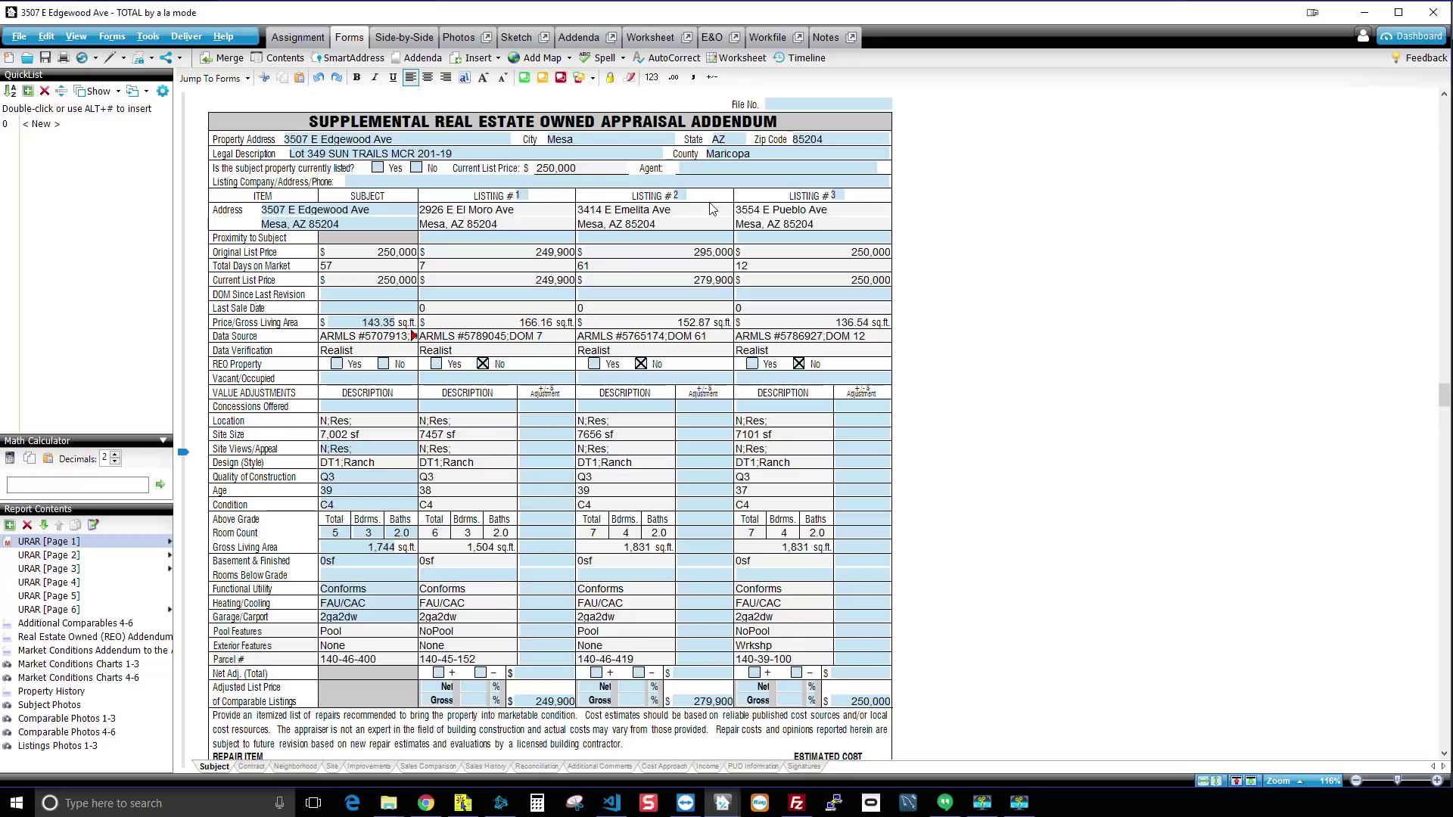
{"action": "scroll", "coordinate": [712, 207], "scroll_direction": "down", "scroll_amount": 3}
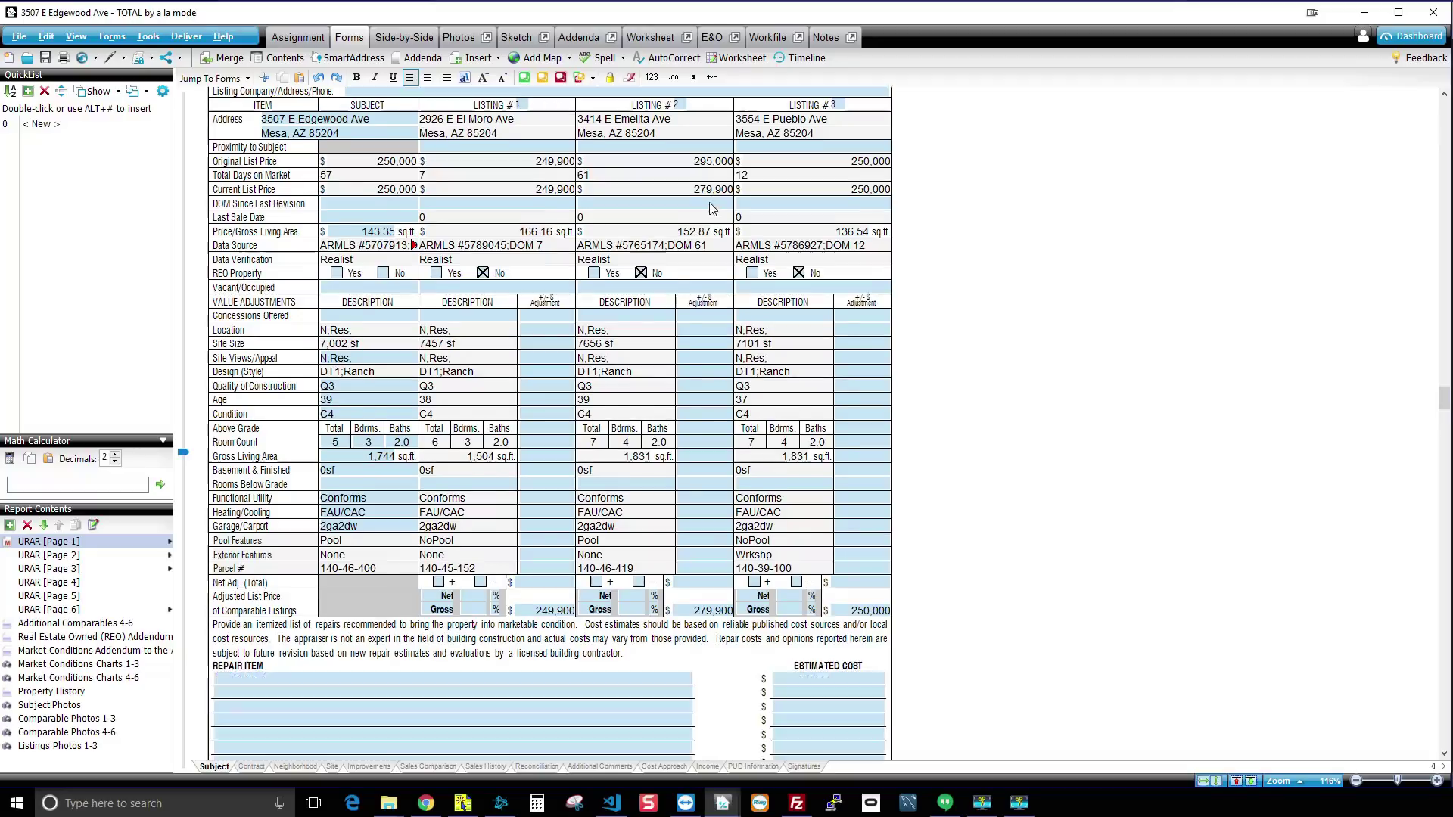
{"action": "scroll", "coordinate": [712, 208], "scroll_direction": "down", "scroll_amount": 5}
{"action": "scroll", "coordinate": [711, 207], "scroll_direction": "up", "scroll_amount": 8}
{"action": "scroll", "coordinate": [713, 208], "scroll_direction": "down", "scroll_amount": 5}
{"action": "scroll", "coordinate": [710, 202], "scroll_direction": "down", "scroll_amount": 8}
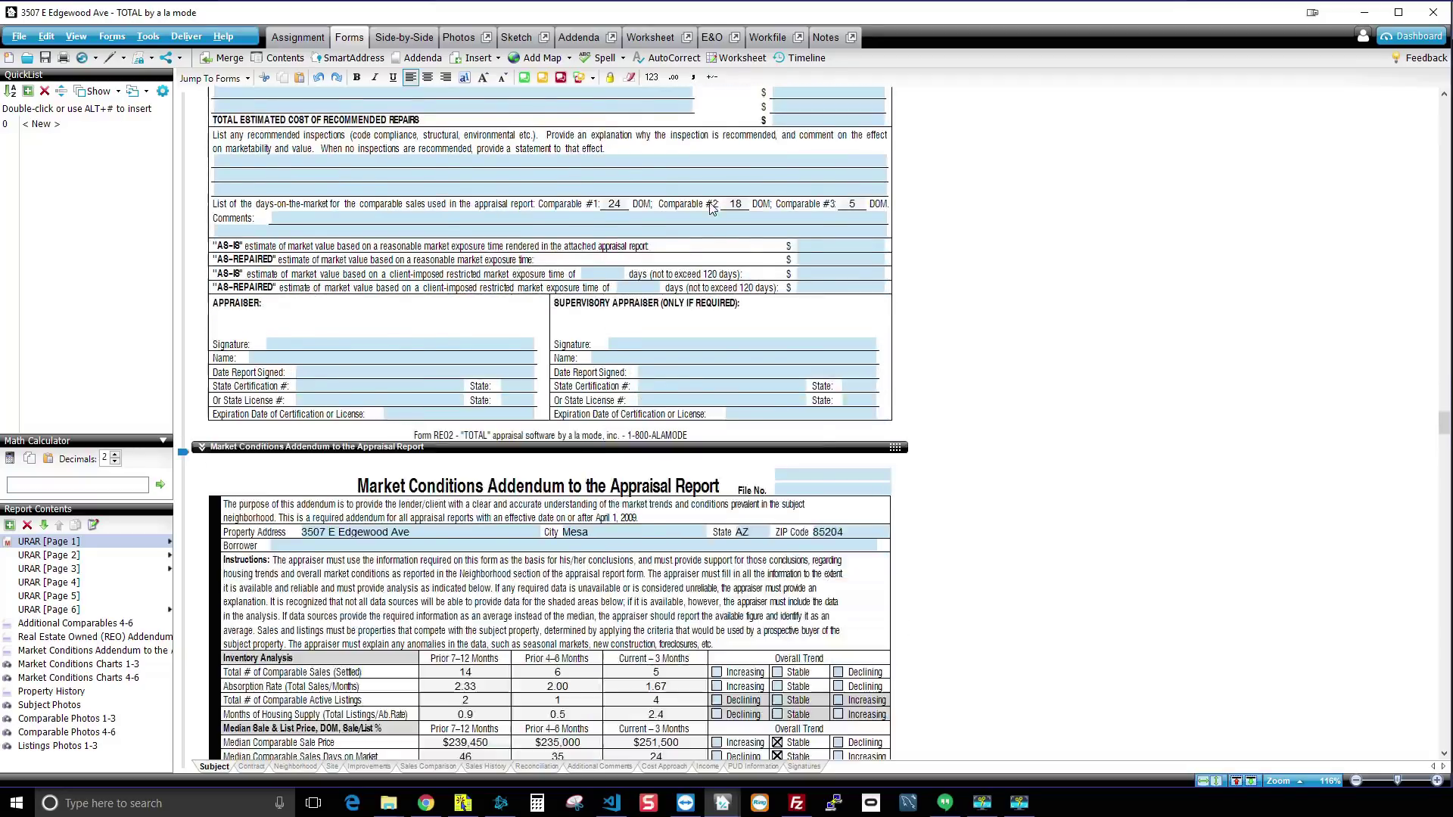
{"action": "scroll", "coordinate": [710, 203], "scroll_direction": "down", "scroll_amount": 6}
{"action": "scroll", "coordinate": [710, 202], "scroll_direction": "down", "scroll_amount": 2}
{"action": "scroll", "coordinate": [712, 207], "scroll_direction": "down", "scroll_amount": 5}
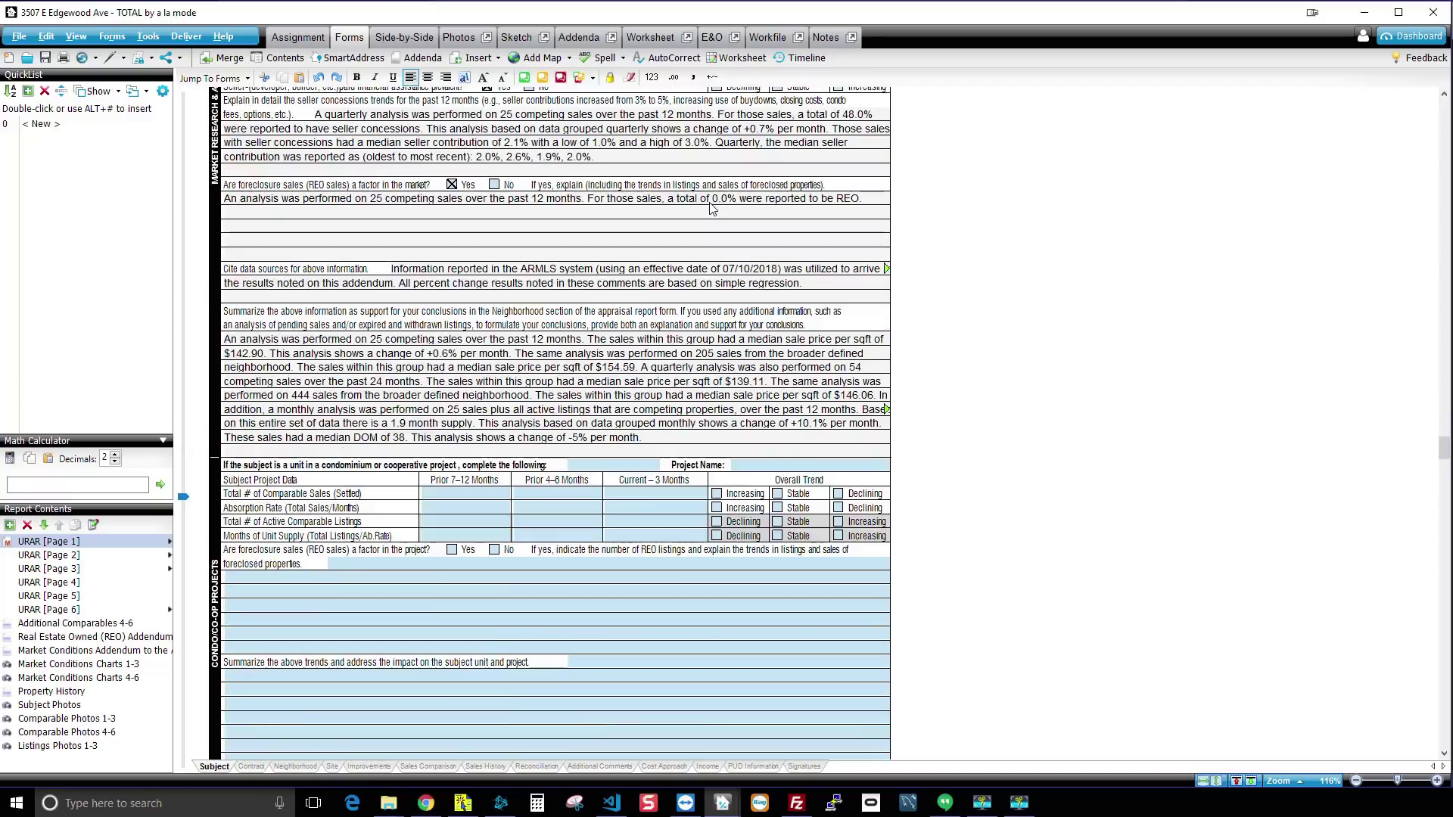
{"action": "scroll", "coordinate": [712, 209], "scroll_direction": "down", "scroll_amount": 5}
{"action": "scroll", "coordinate": [712, 207], "scroll_direction": "down", "scroll_amount": 5}
{"action": "scroll", "coordinate": [711, 208], "scroll_direction": "down", "scroll_amount": 3}
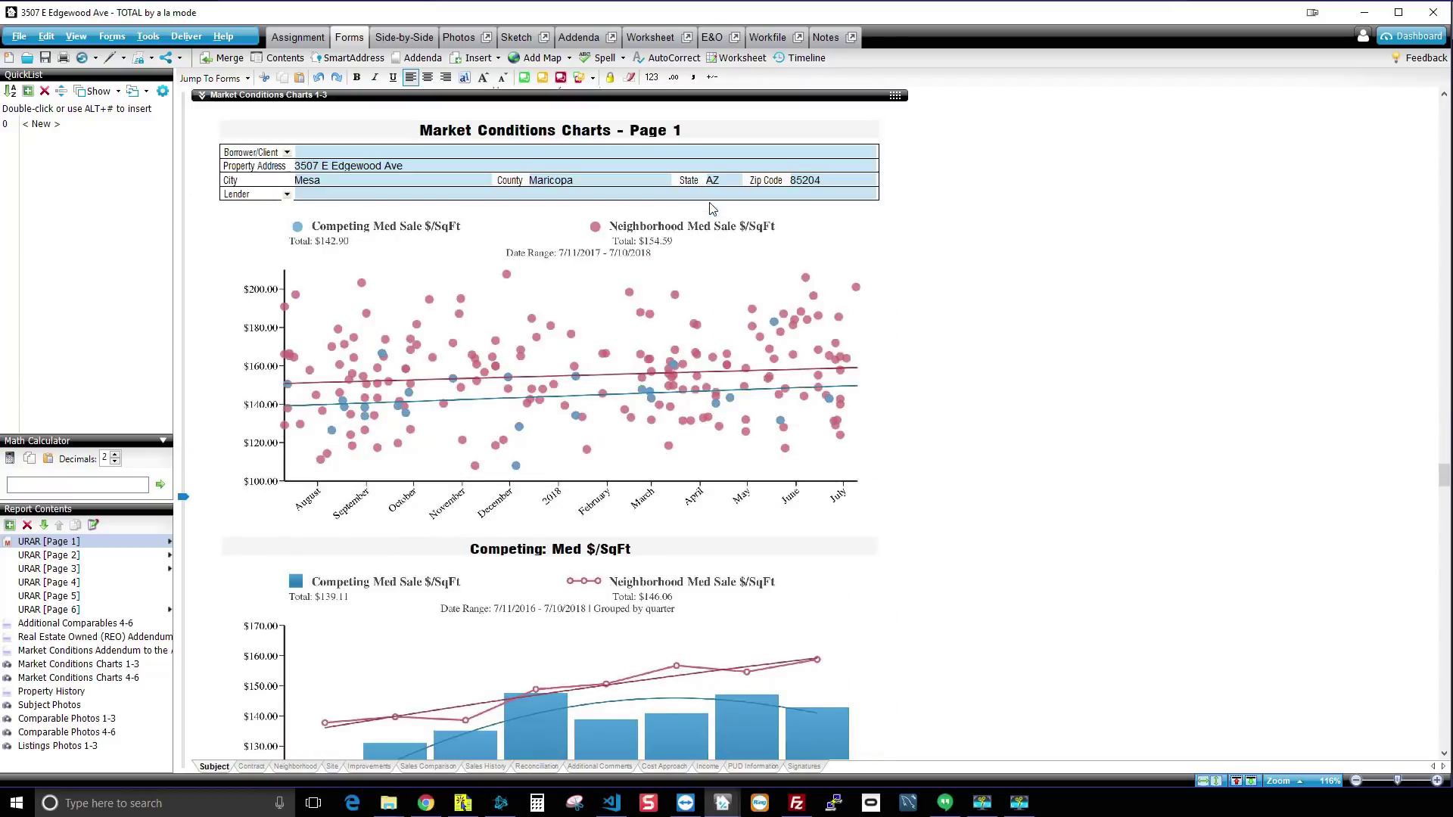
{"action": "scroll", "coordinate": [712, 208], "scroll_direction": "down", "scroll_amount": 5}
{"action": "scroll", "coordinate": [713, 209], "scroll_direction": "down", "scroll_amount": 5}
{"action": "scroll", "coordinate": [713, 208], "scroll_direction": "down", "scroll_amount": 5}
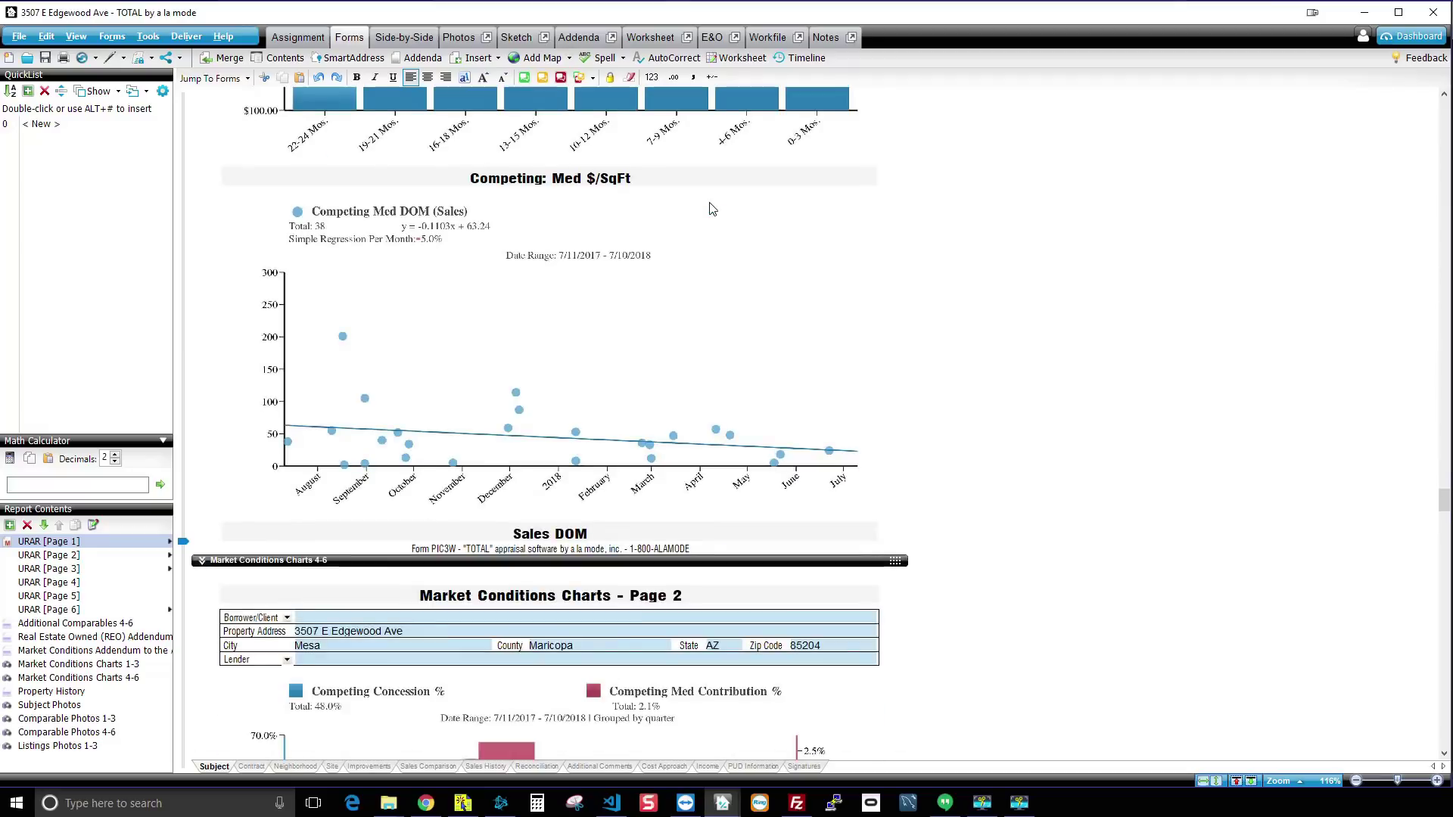
{"action": "scroll", "coordinate": [711, 207], "scroll_direction": "down", "scroll_amount": 3}
{"action": "scroll", "coordinate": [712, 207], "scroll_direction": "down", "scroll_amount": 3}
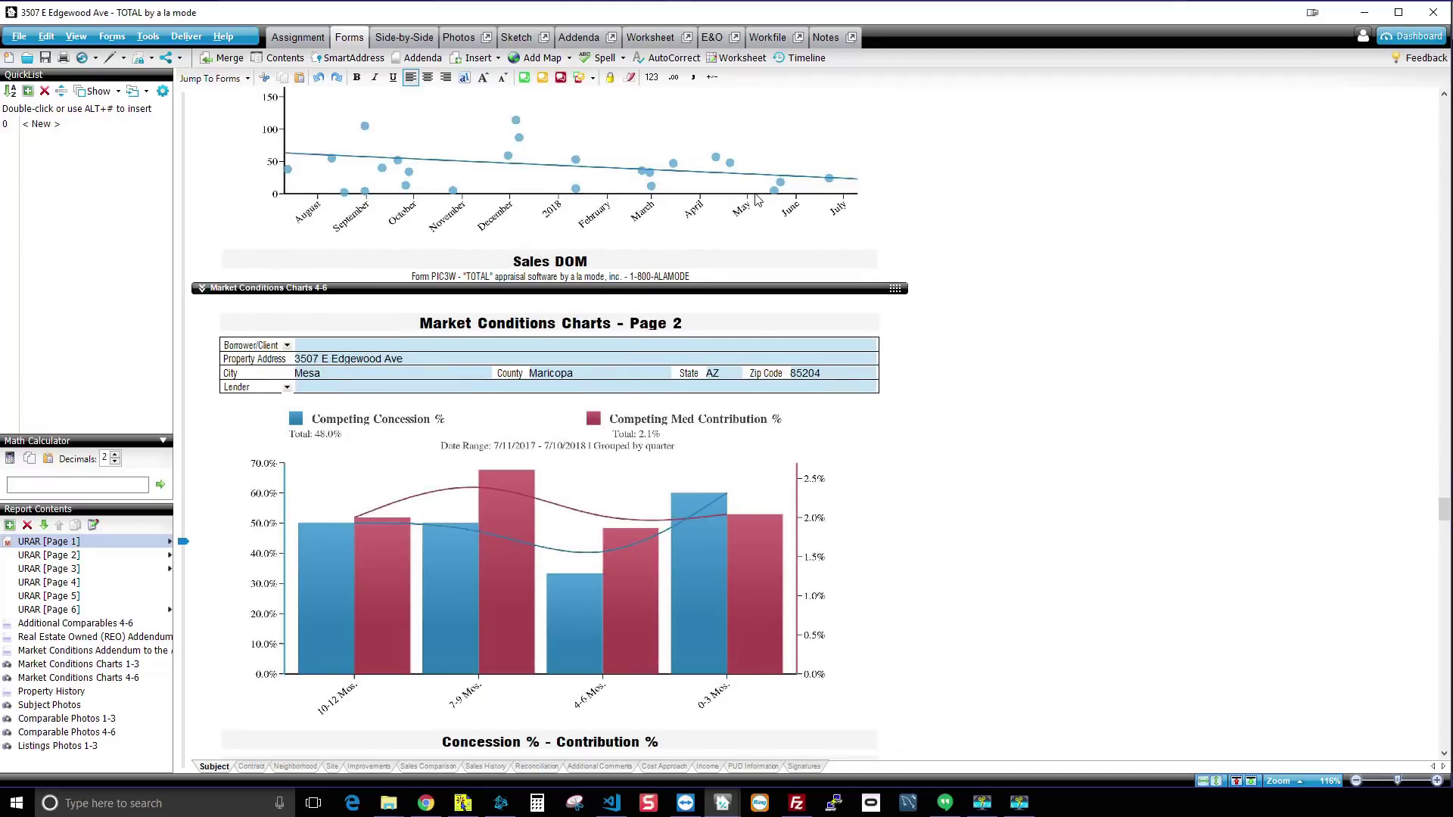
{"action": "left_click", "coordinate": [778, 39]}
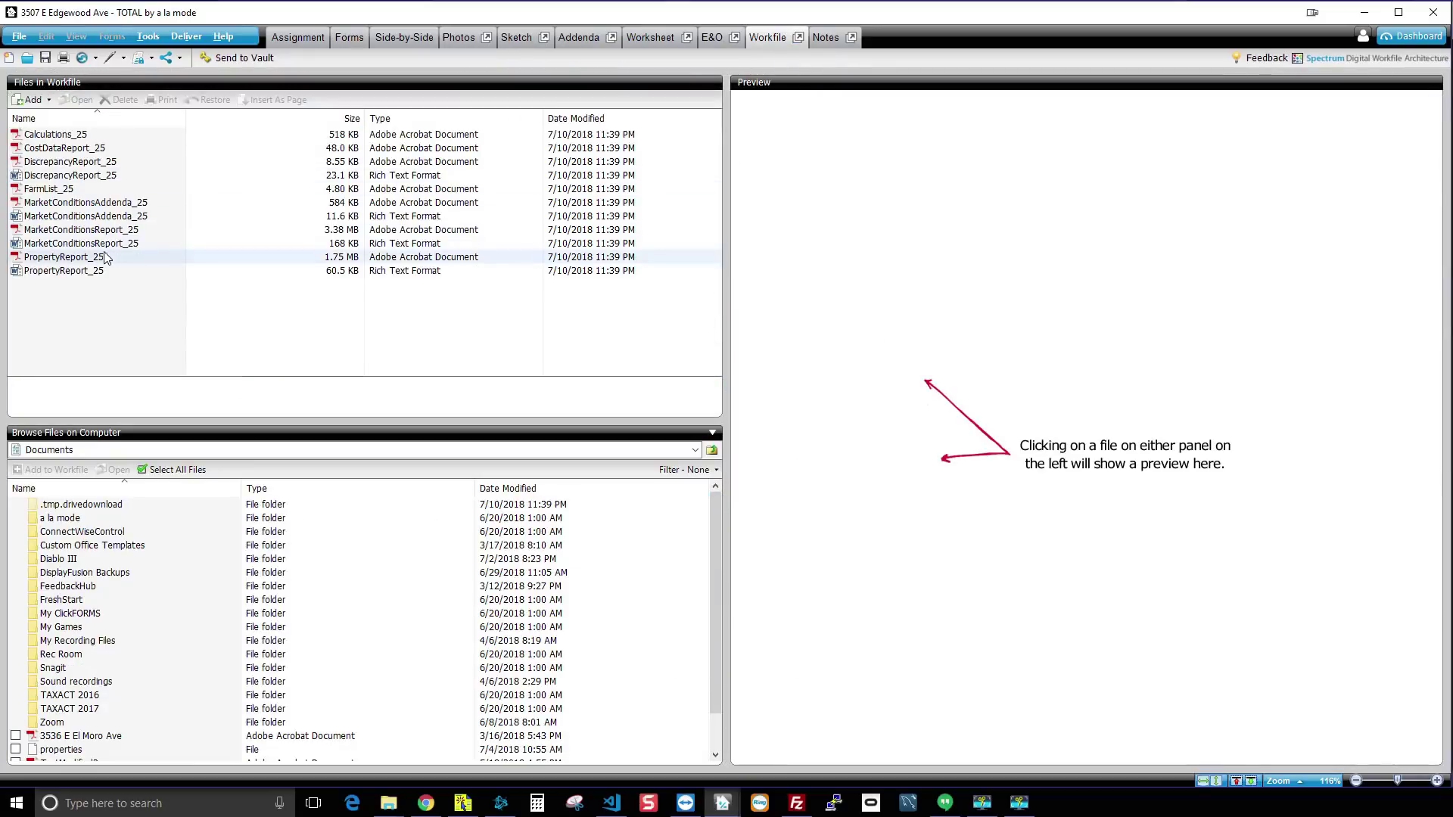
Read through PropertyReport_25, then bring up the Market Conditions report preview.
{"action": "left_click", "coordinate": [63, 257]}
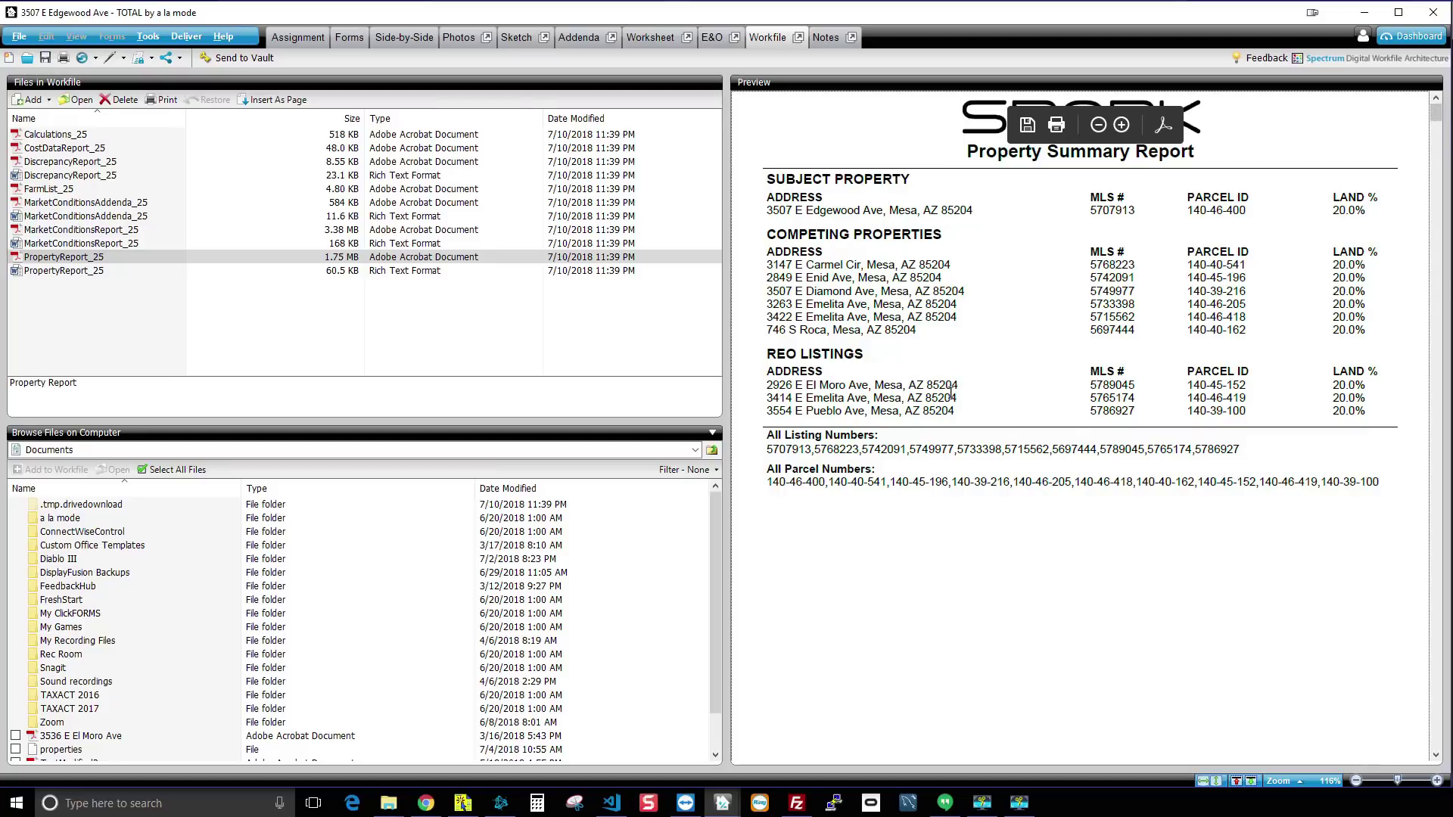
{"action": "left_click_drag", "start_coordinate": [1438, 110], "coordinate": [1436, 172]}
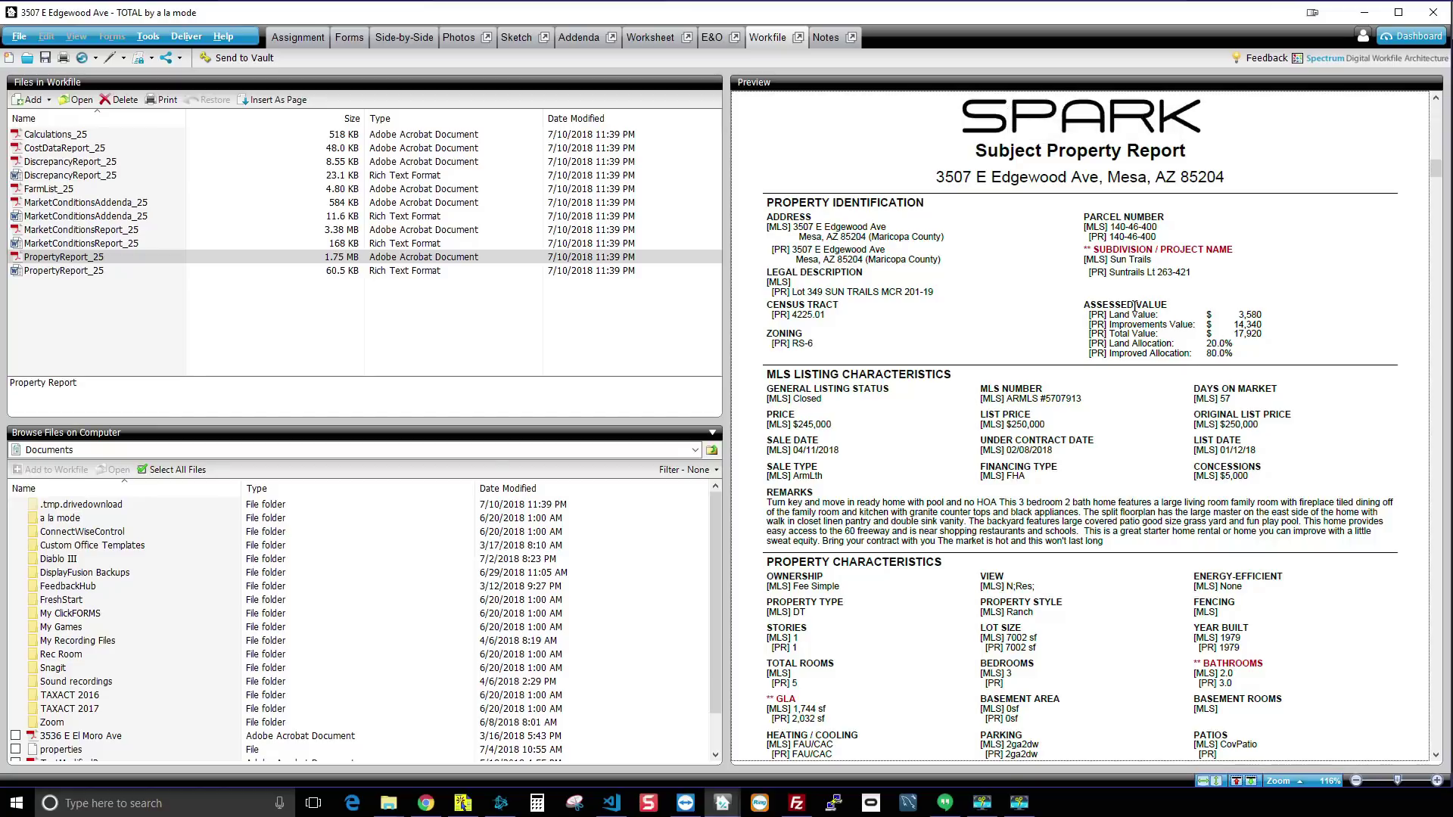
{"action": "scroll", "coordinate": [1136, 306], "scroll_direction": "down", "scroll_amount": 1}
{"action": "scroll", "coordinate": [997, 280], "scroll_direction": "down", "scroll_amount": 1}
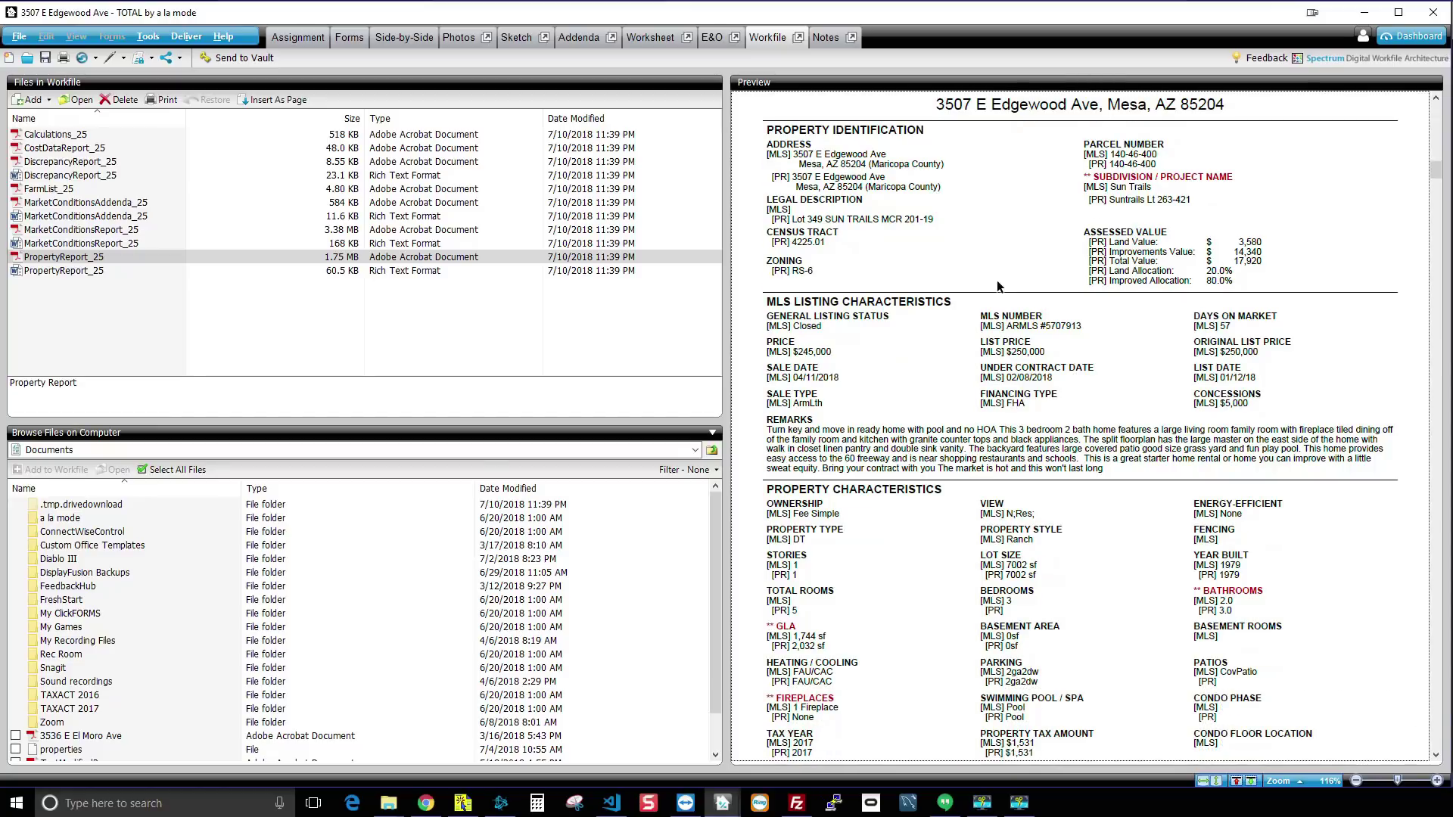
{"action": "scroll", "coordinate": [1089, 295], "scroll_direction": "down", "scroll_amount": 2}
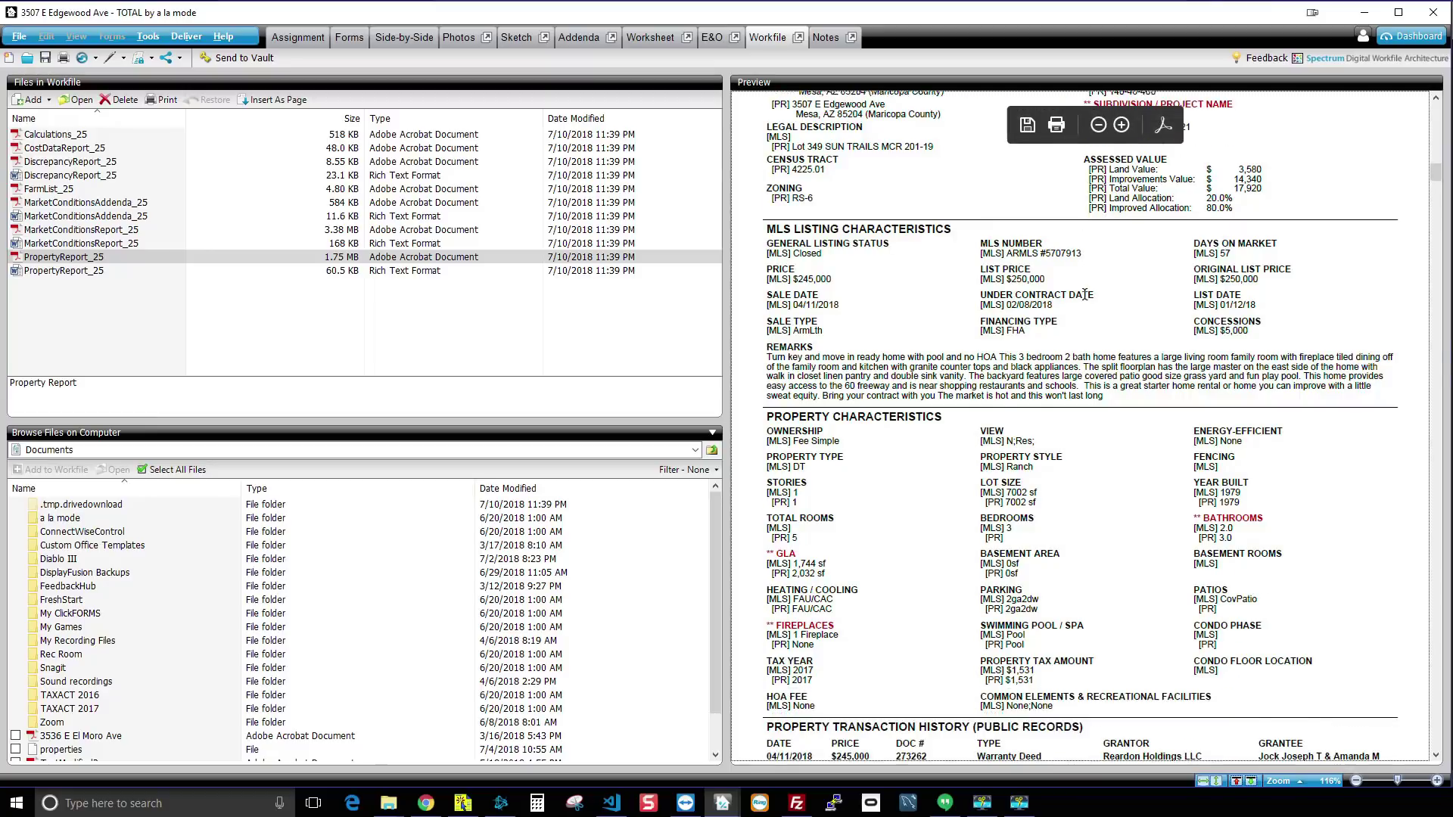
{"action": "scroll", "coordinate": [1008, 441], "scroll_direction": "down", "scroll_amount": 1}
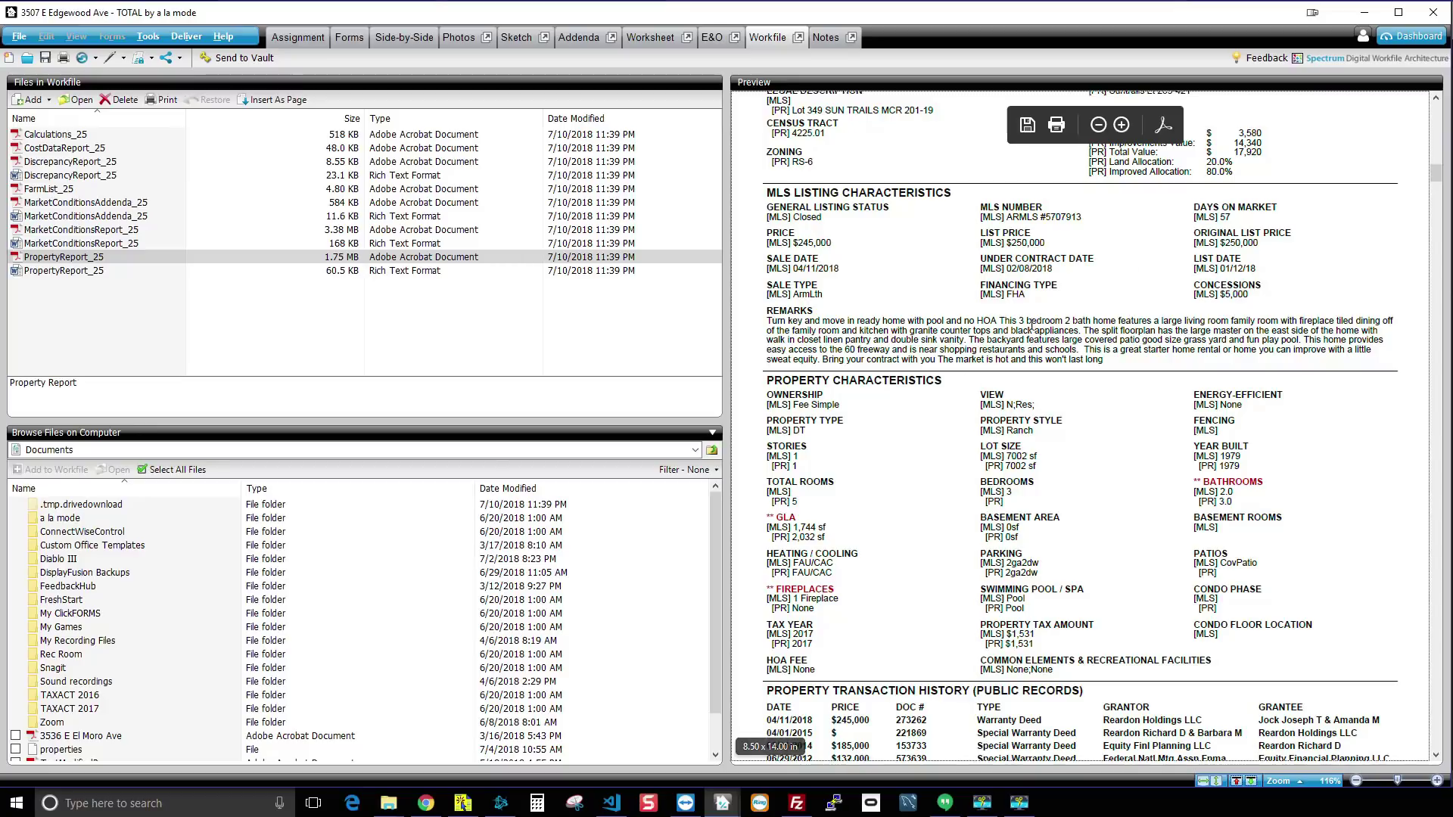
{"action": "left_click_drag", "start_coordinate": [1124, 352], "coordinate": [879, 353]}
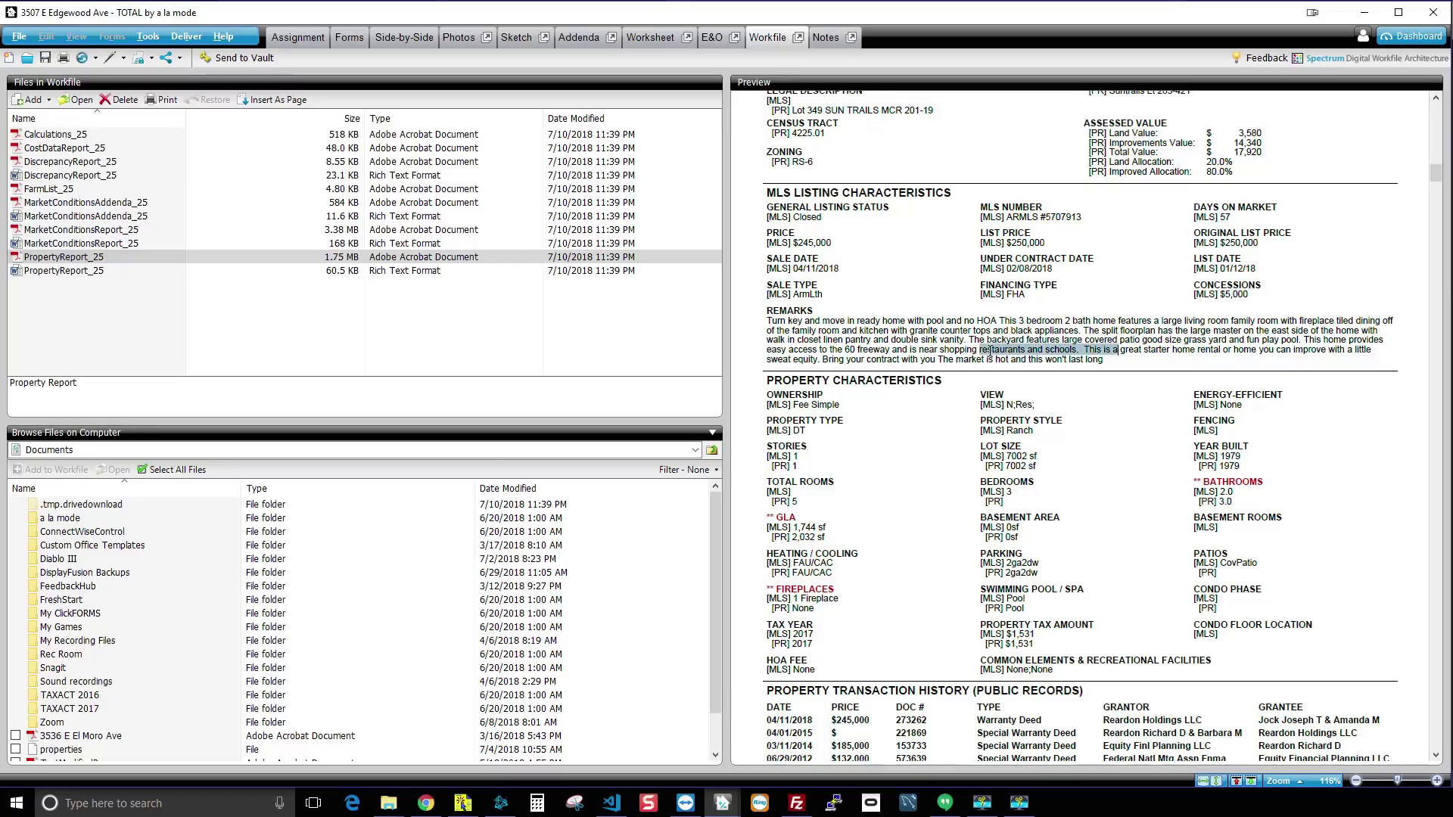
{"action": "left_click", "coordinate": [880, 353]}
{"action": "scroll", "coordinate": [1007, 423], "scroll_direction": "down", "scroll_amount": 3}
{"action": "scroll", "coordinate": [1006, 424], "scroll_direction": "down", "scroll_amount": 4}
{"action": "scroll", "coordinate": [1006, 424], "scroll_direction": "down", "scroll_amount": 3}
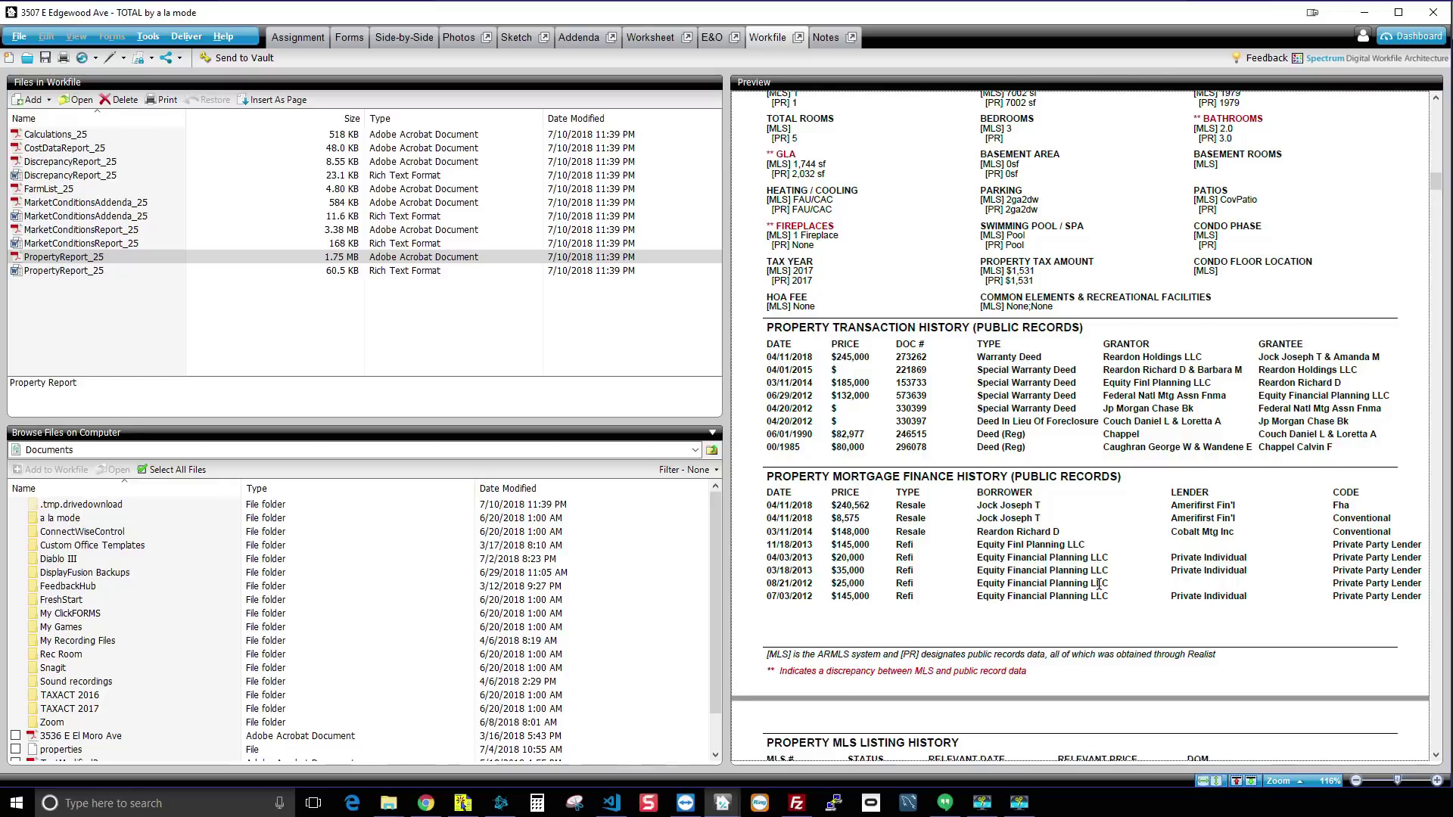
{"action": "scroll", "coordinate": [1099, 583], "scroll_direction": "down", "scroll_amount": 3}
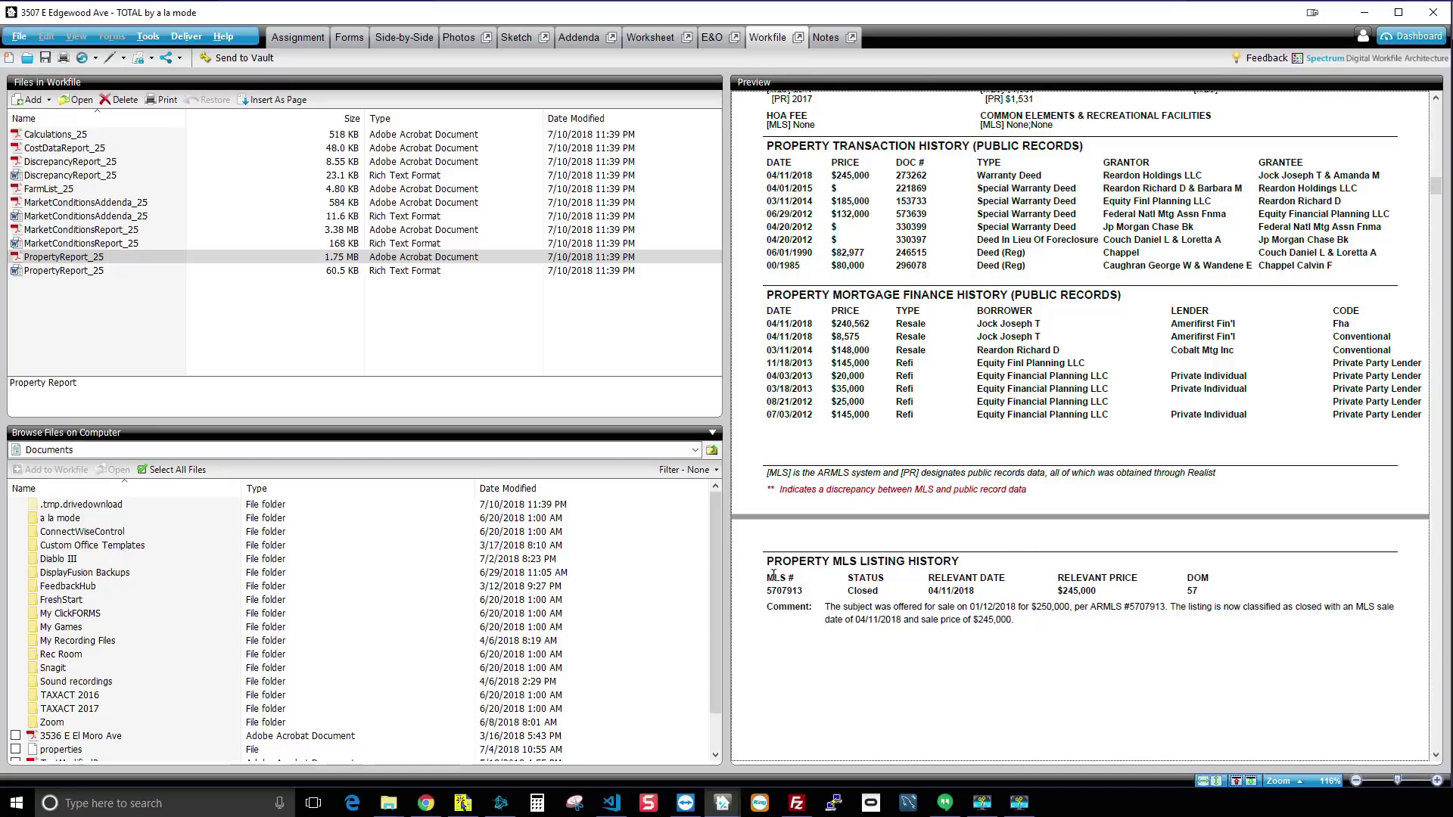
{"action": "scroll", "coordinate": [1026, 574], "scroll_direction": "down", "scroll_amount": 5}
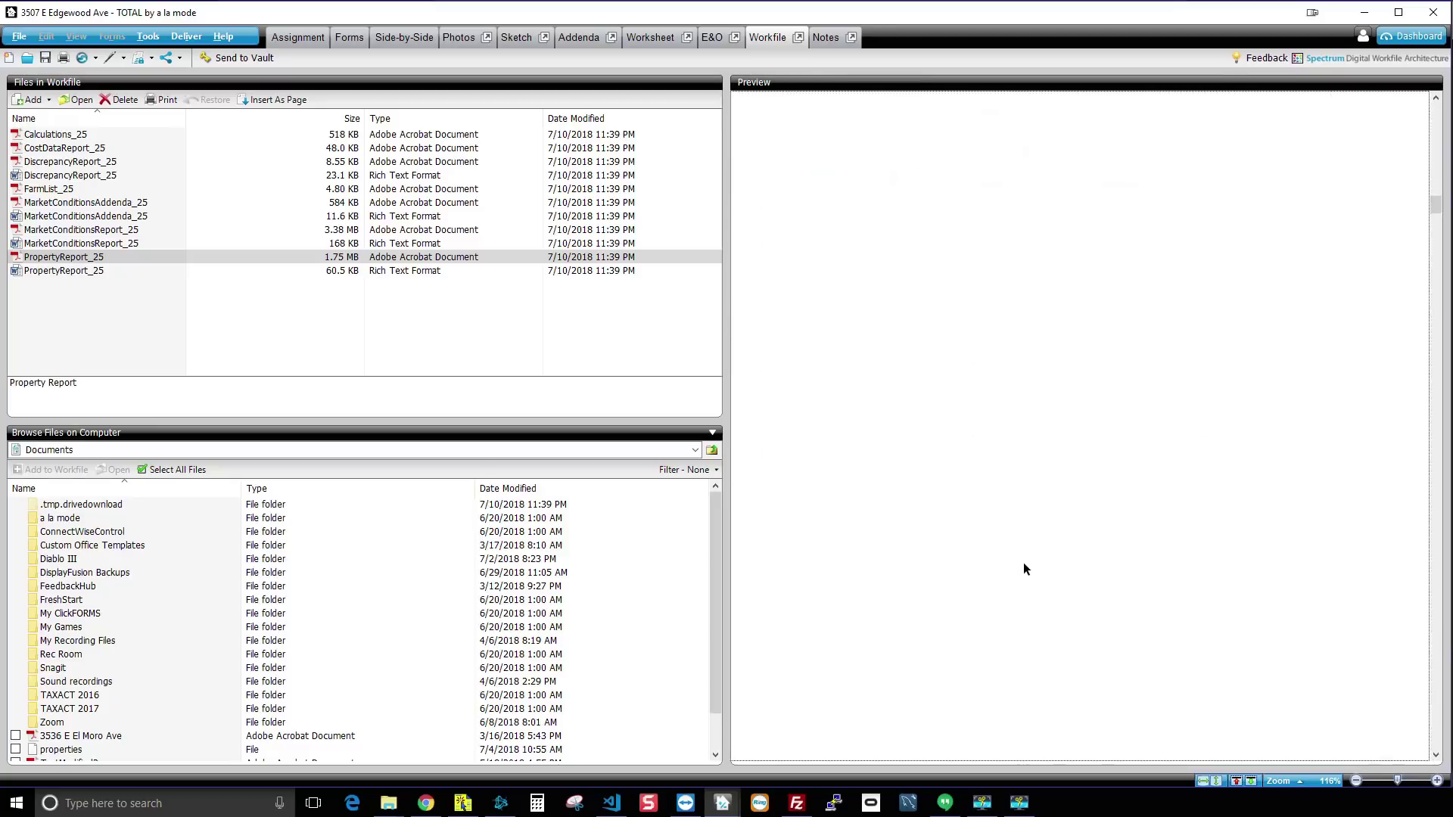
{"action": "scroll", "coordinate": [1026, 562], "scroll_direction": "down", "scroll_amount": 3}
{"action": "scroll", "coordinate": [1026, 557], "scroll_direction": "down", "scroll_amount": 2}
{"action": "scroll", "coordinate": [1025, 557], "scroll_direction": "down", "scroll_amount": 3}
{"action": "scroll", "coordinate": [1025, 556], "scroll_direction": "down", "scroll_amount": 3}
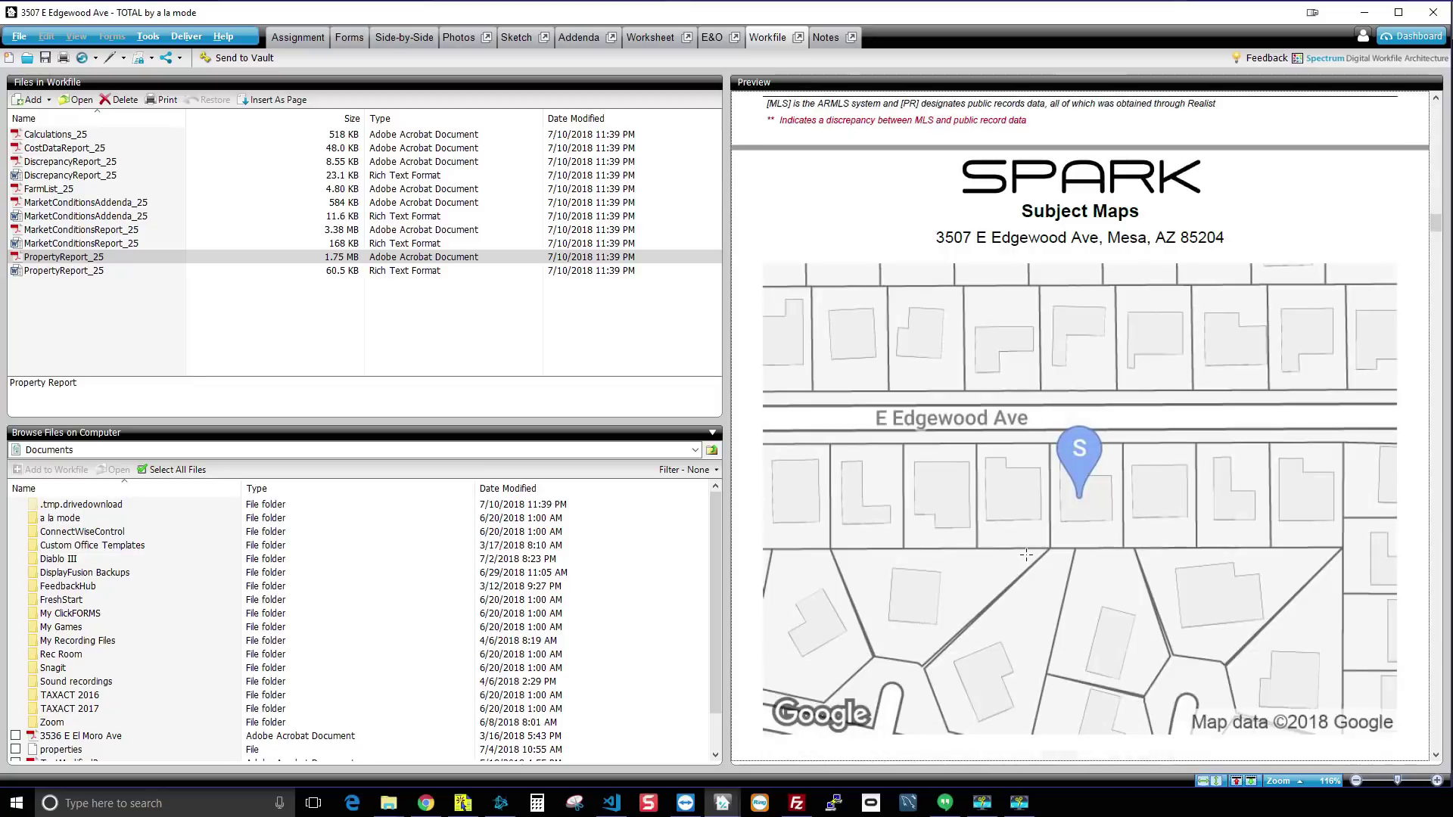
{"action": "scroll", "coordinate": [1159, 526], "scroll_direction": "down", "scroll_amount": 3}
{"action": "scroll", "coordinate": [1160, 526], "scroll_direction": "down", "scroll_amount": 4}
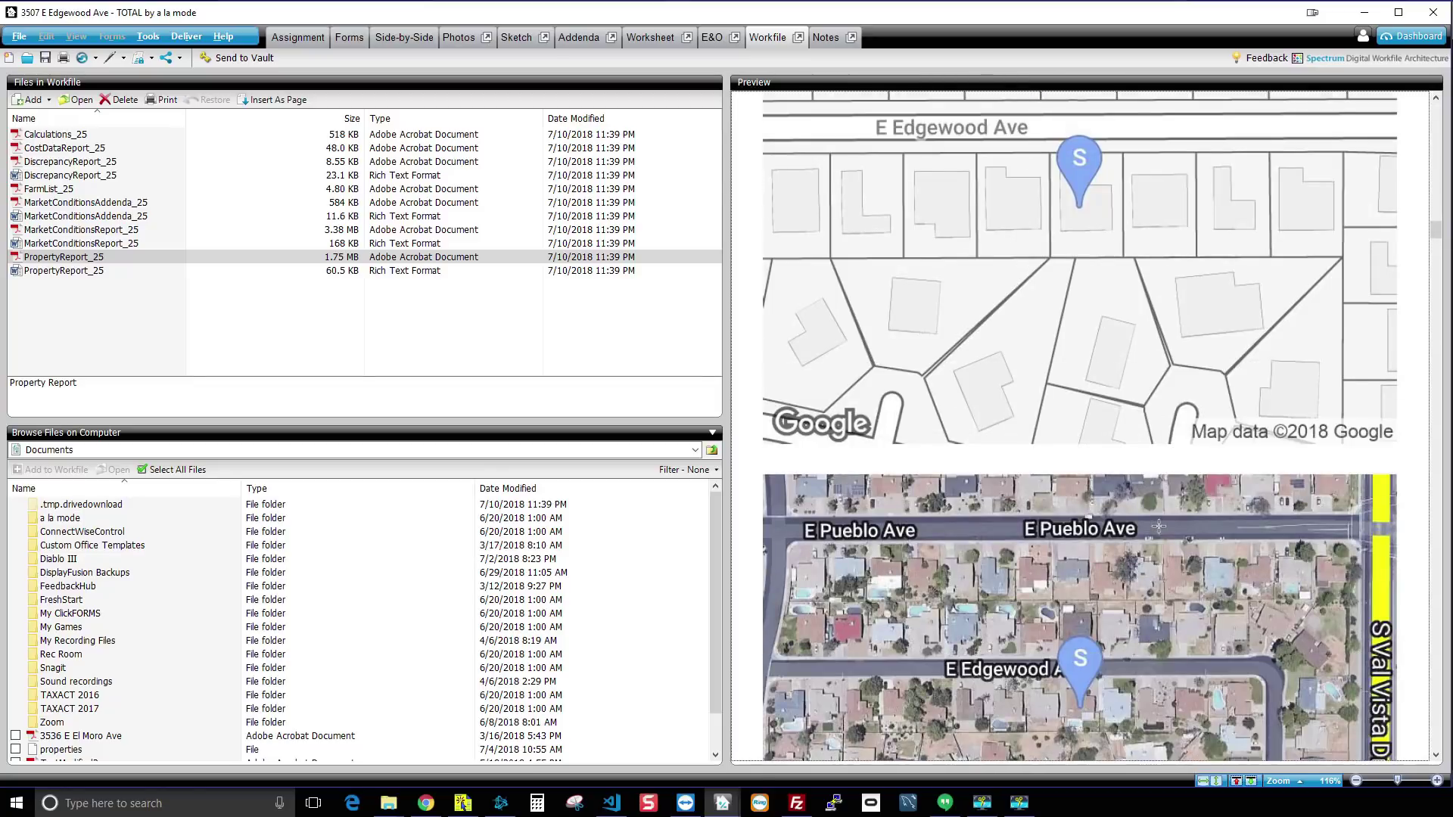
{"action": "scroll", "coordinate": [1160, 526], "scroll_direction": "down", "scroll_amount": 4}
{"action": "scroll", "coordinate": [1160, 525], "scroll_direction": "down", "scroll_amount": 5}
{"action": "scroll", "coordinate": [1159, 525], "scroll_direction": "down", "scroll_amount": 1}
{"action": "scroll", "coordinate": [1160, 511], "scroll_direction": "down", "scroll_amount": 2}
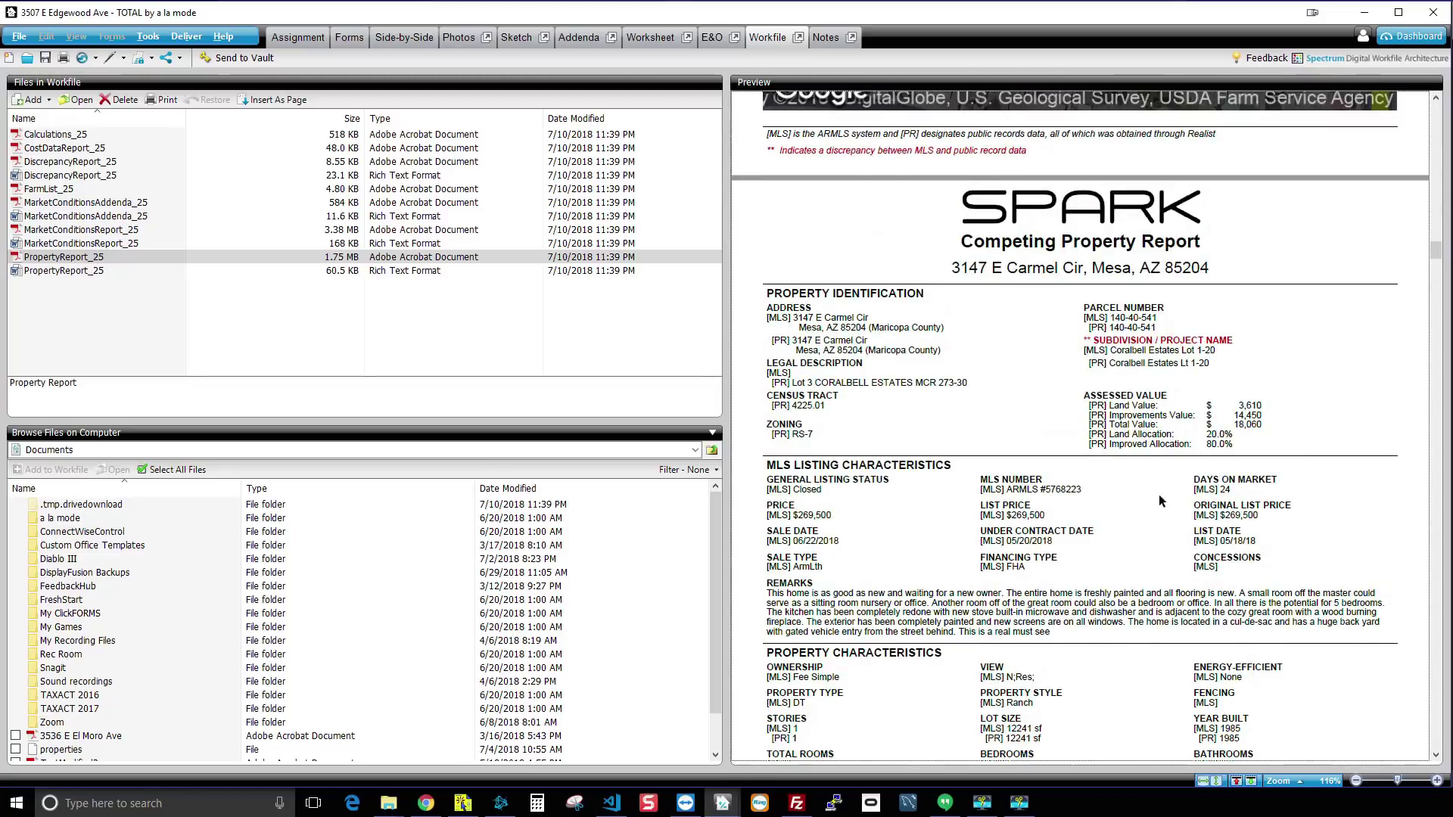
{"action": "scroll", "coordinate": [1026, 480], "scroll_direction": "down", "scroll_amount": 3}
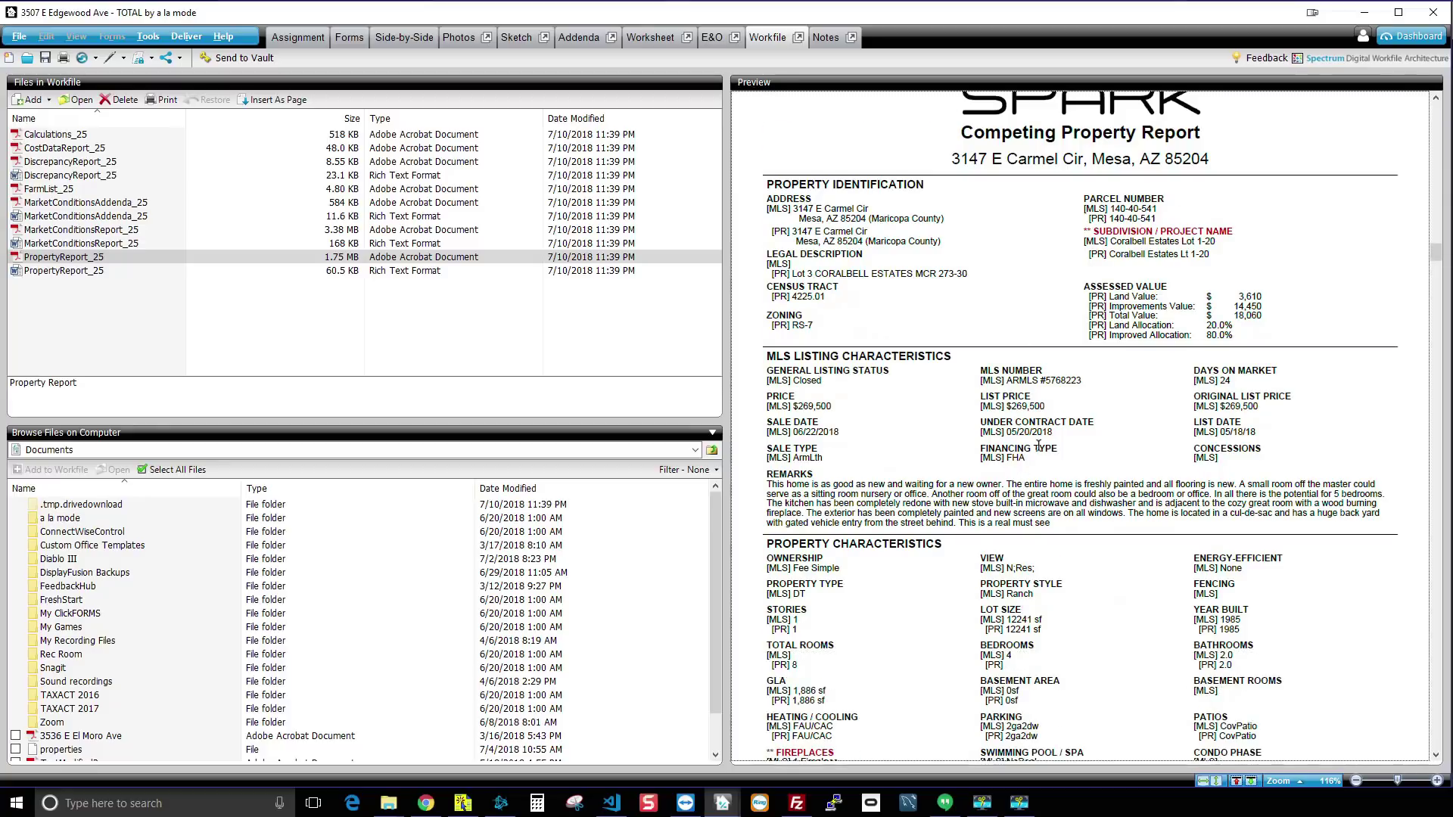
{"action": "scroll", "coordinate": [1183, 593], "scroll_direction": "down", "scroll_amount": 5}
{"action": "scroll", "coordinate": [1183, 593], "scroll_direction": "down", "scroll_amount": 6}
{"action": "scroll", "coordinate": [1183, 593], "scroll_direction": "down", "scroll_amount": 4}
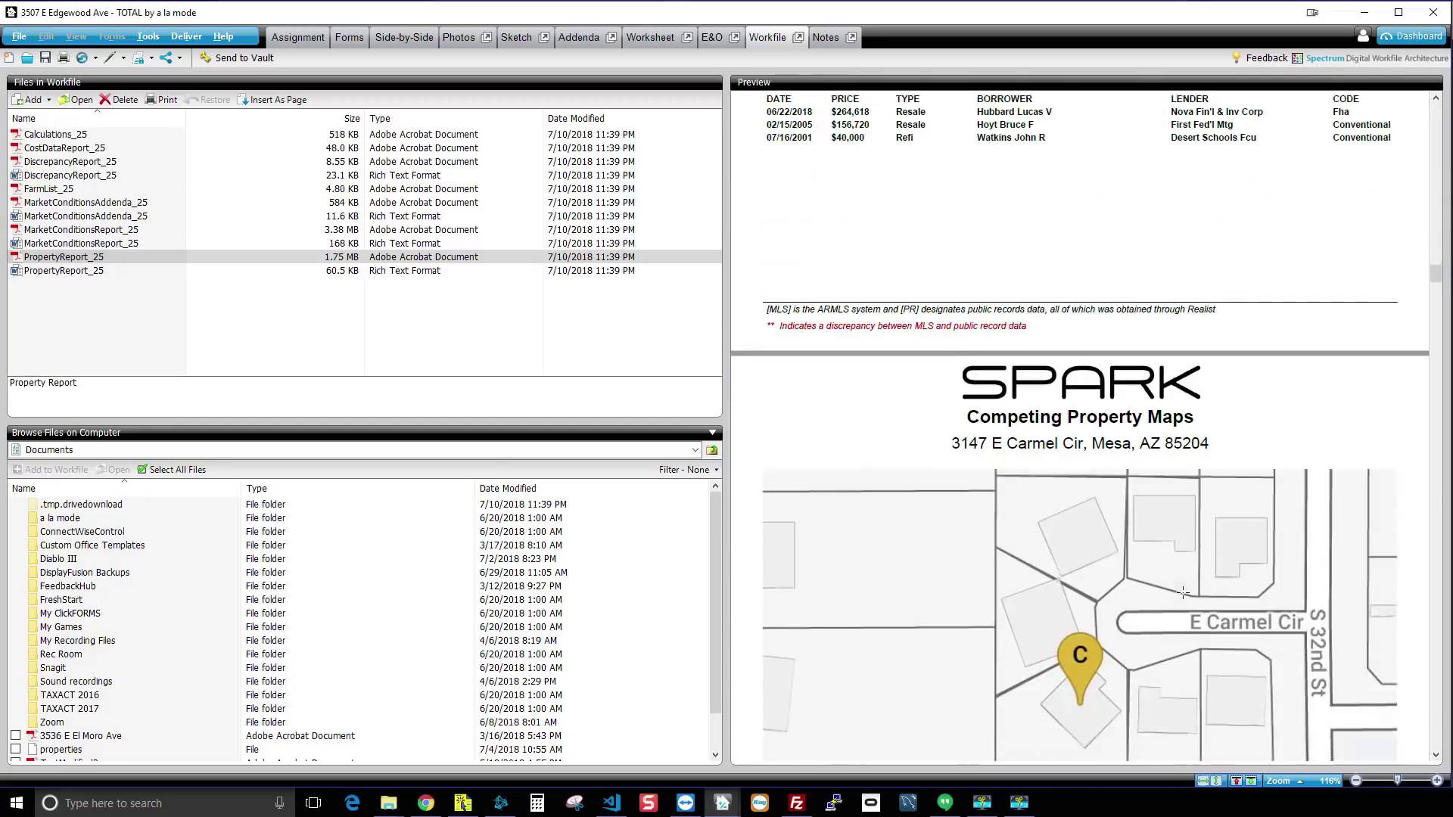
{"action": "scroll", "coordinate": [1184, 593], "scroll_direction": "down", "scroll_amount": 5}
{"action": "scroll", "coordinate": [1183, 592], "scroll_direction": "down", "scroll_amount": 5}
{"action": "scroll", "coordinate": [1184, 593], "scroll_direction": "down", "scroll_amount": 4}
{"action": "scroll", "coordinate": [1183, 592], "scroll_direction": "down", "scroll_amount": 5}
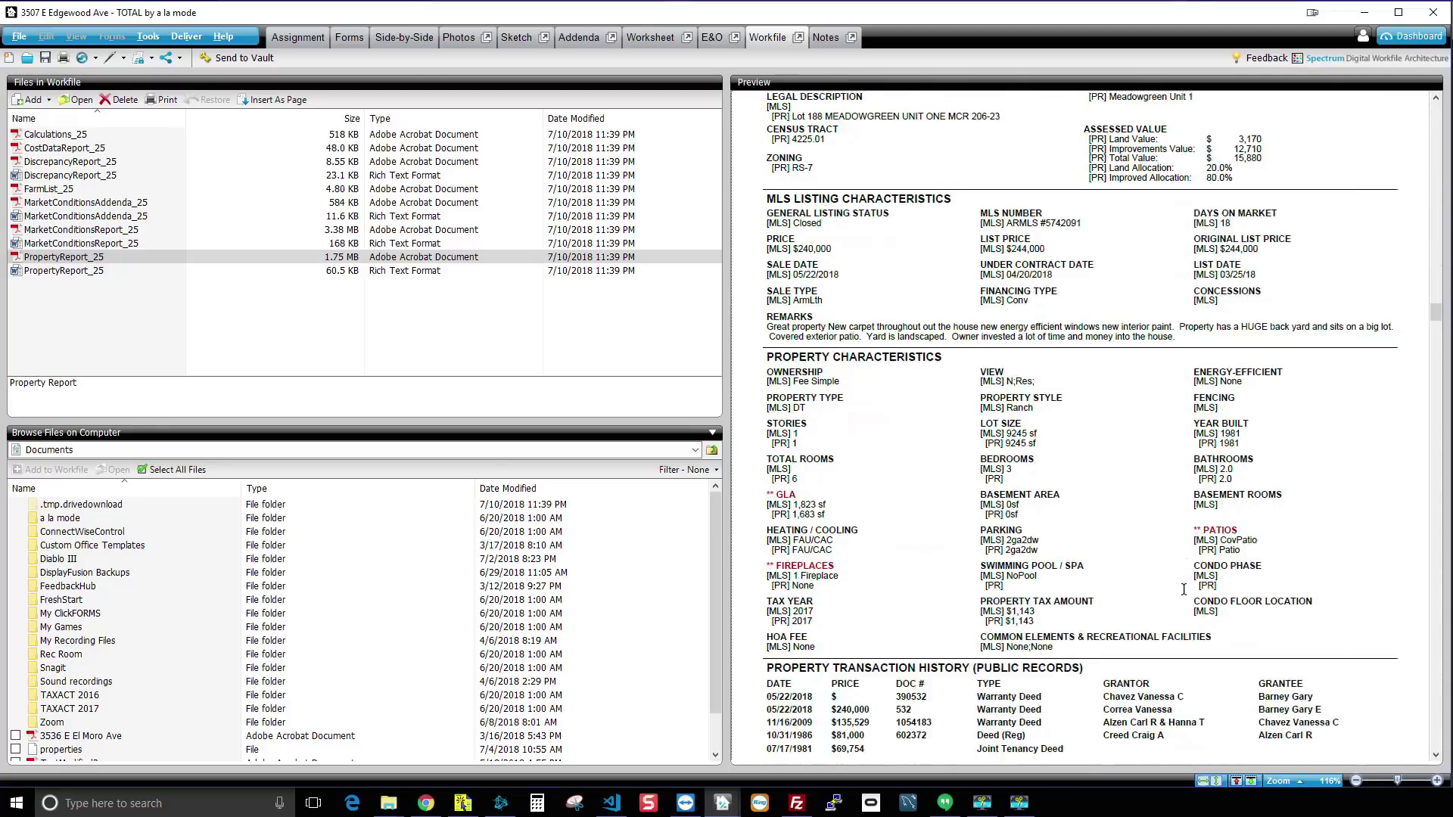
{"action": "scroll", "coordinate": [1183, 593], "scroll_direction": "down", "scroll_amount": 4}
{"action": "scroll", "coordinate": [1183, 593], "scroll_direction": "up", "scroll_amount": 1}
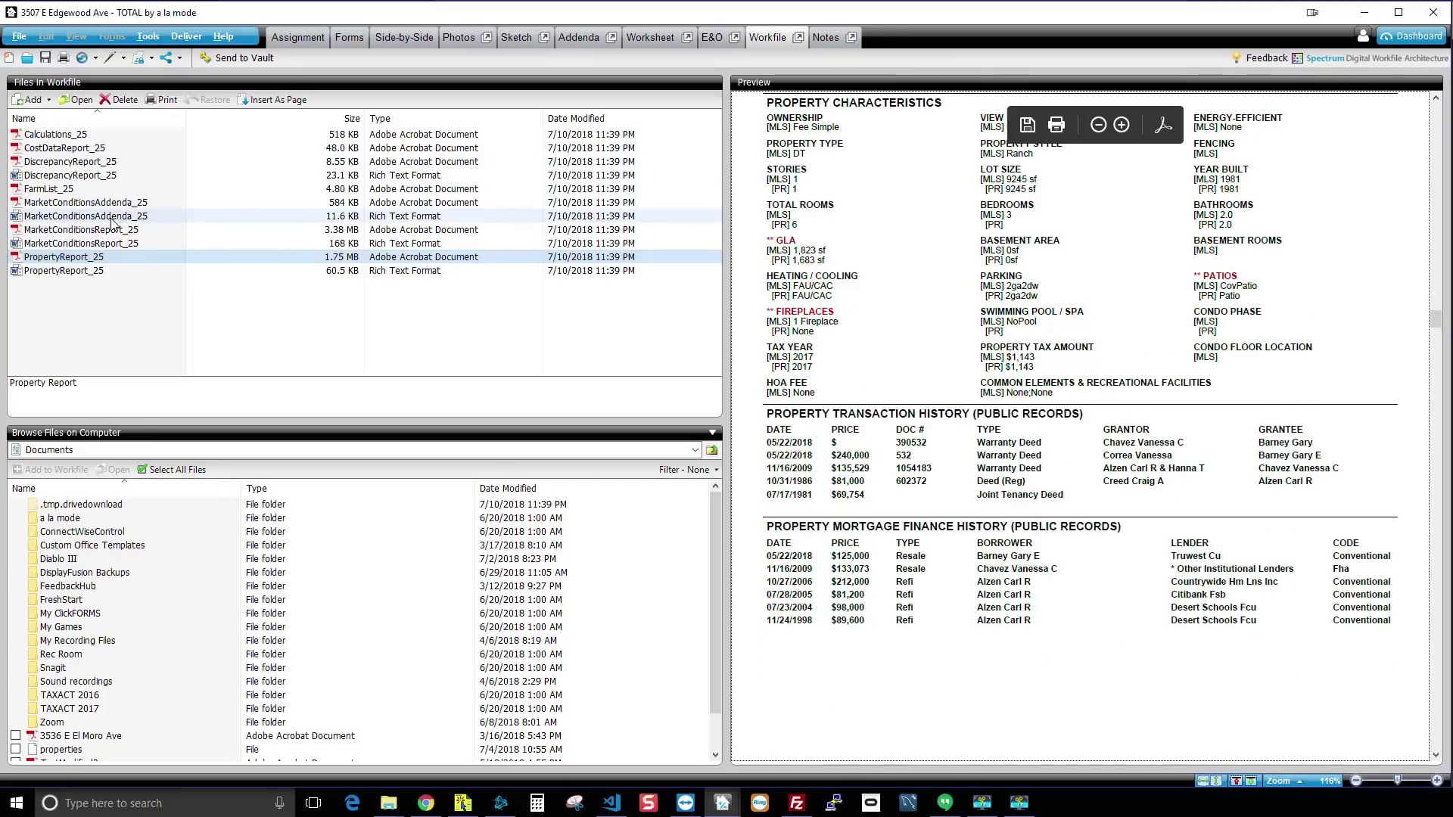
{"action": "left_click", "coordinate": [81, 230]}
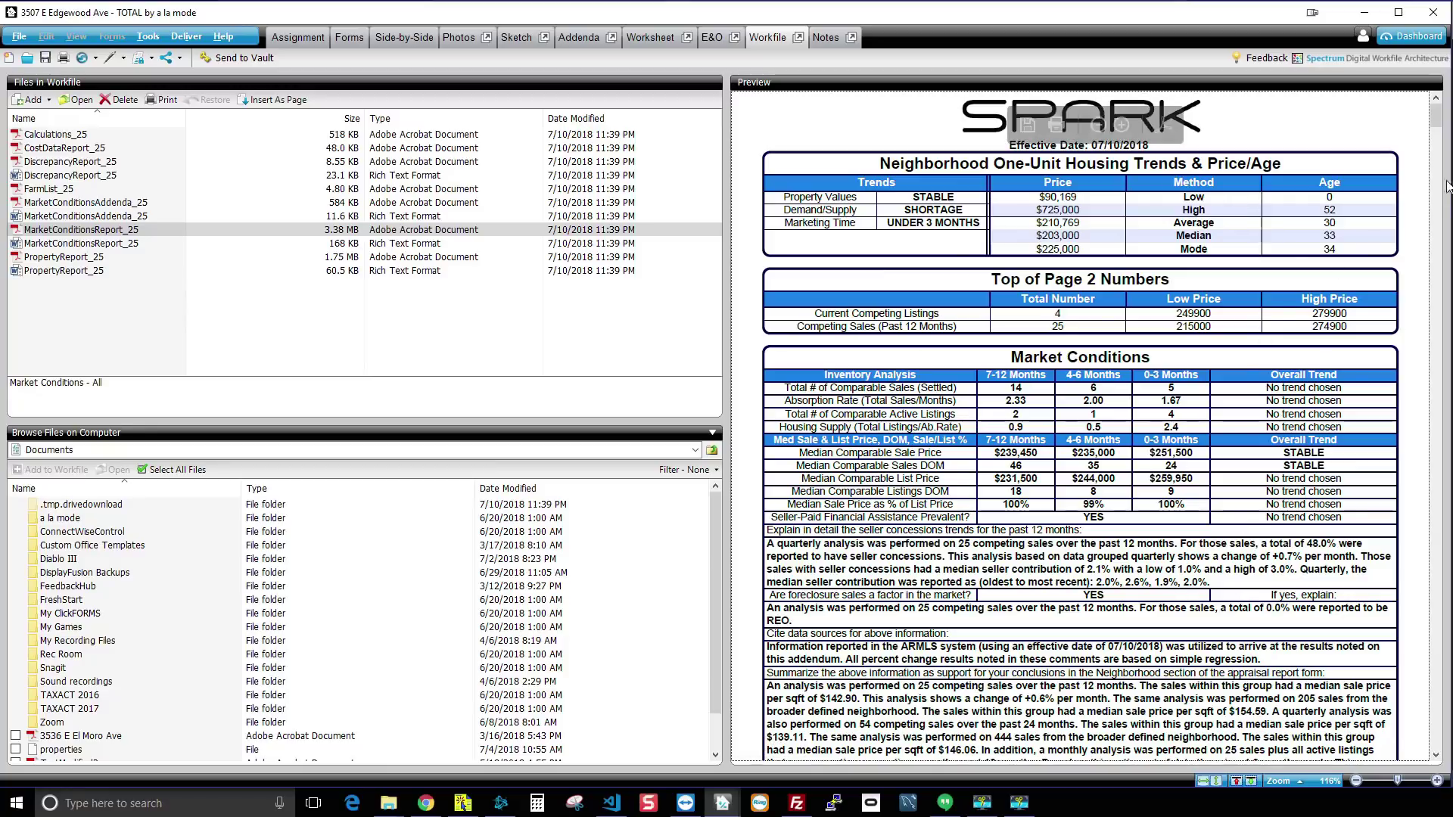
{"action": "left_click_drag", "start_coordinate": [1437, 102], "coordinate": [1433, 160]}
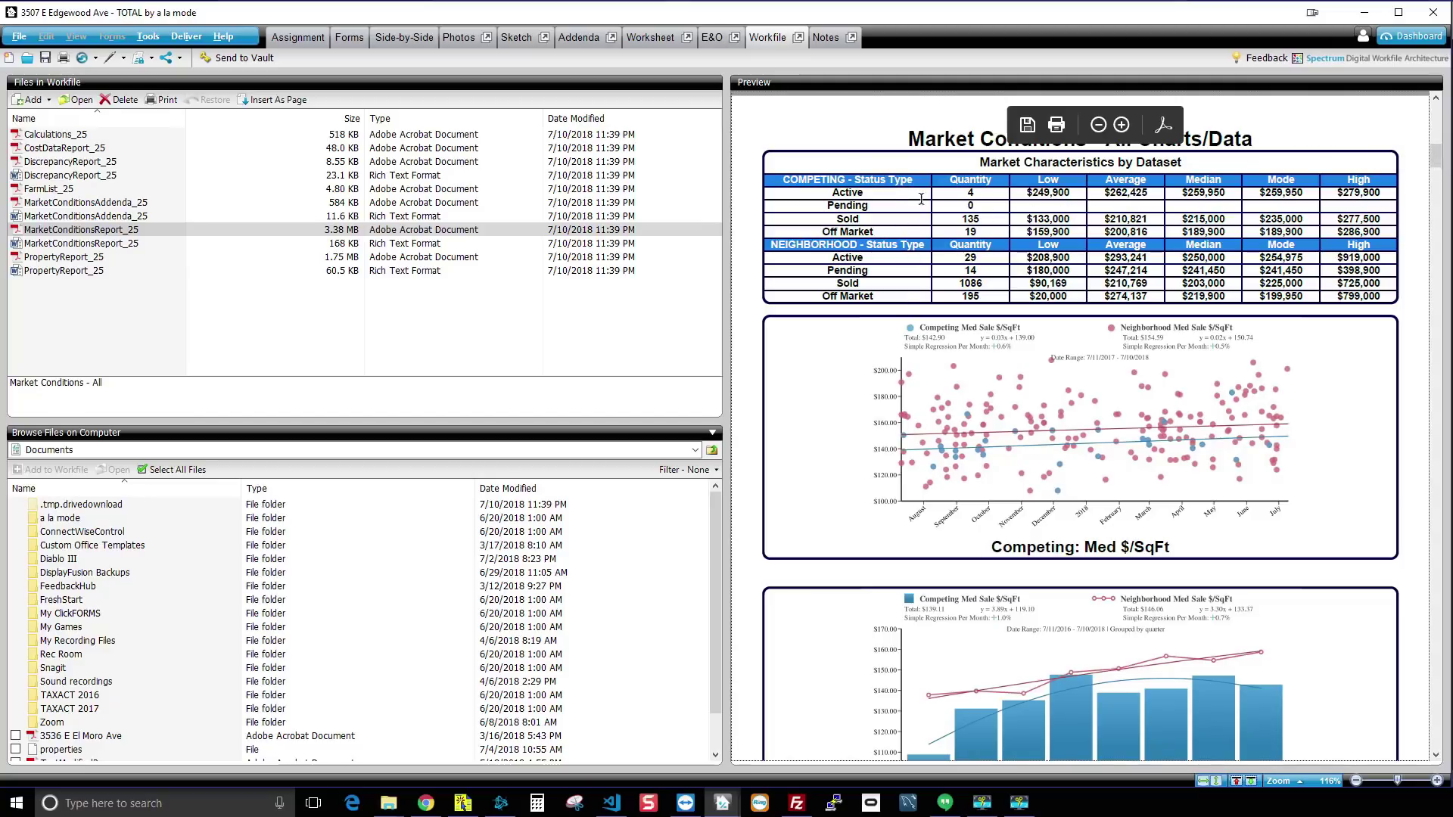
{"action": "scroll", "coordinate": [1172, 374], "scroll_direction": "down", "scroll_amount": 3}
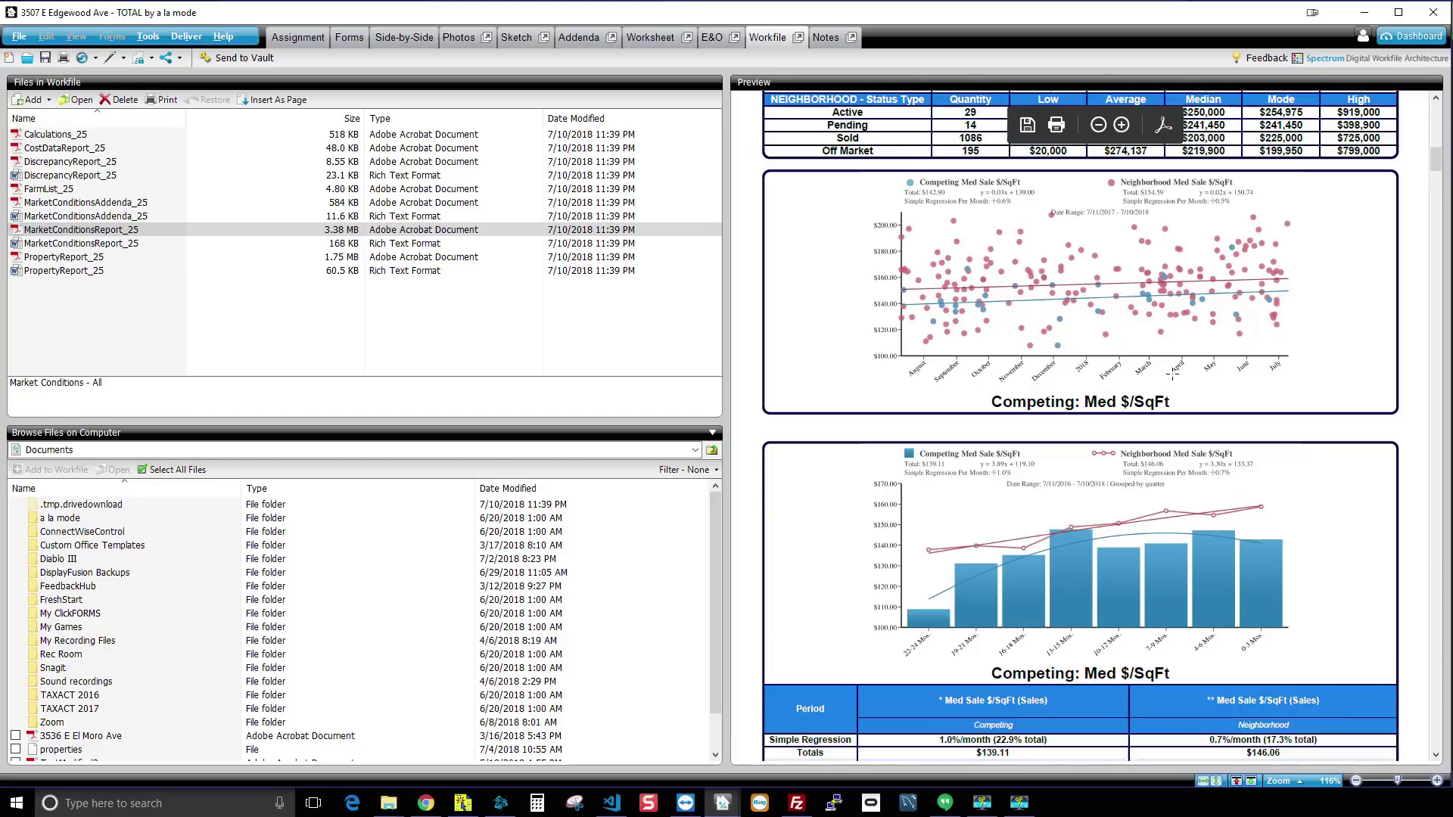
{"action": "scroll", "coordinate": [1171, 374], "scroll_direction": "down", "scroll_amount": 5}
{"action": "scroll", "coordinate": [1172, 374], "scroll_direction": "down", "scroll_amount": 3}
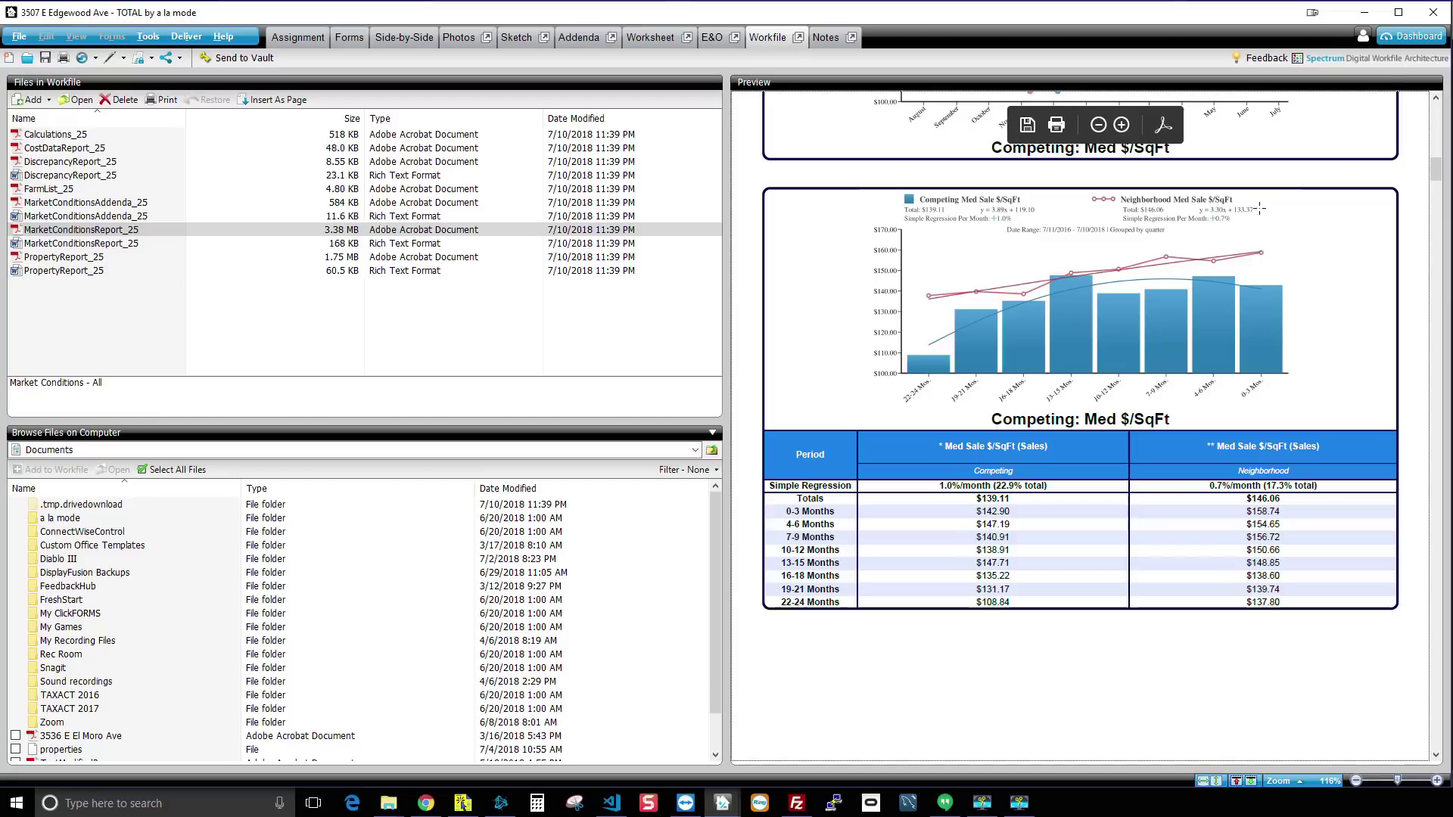
{"action": "scroll", "coordinate": [1247, 387], "scroll_direction": "down", "scroll_amount": 5}
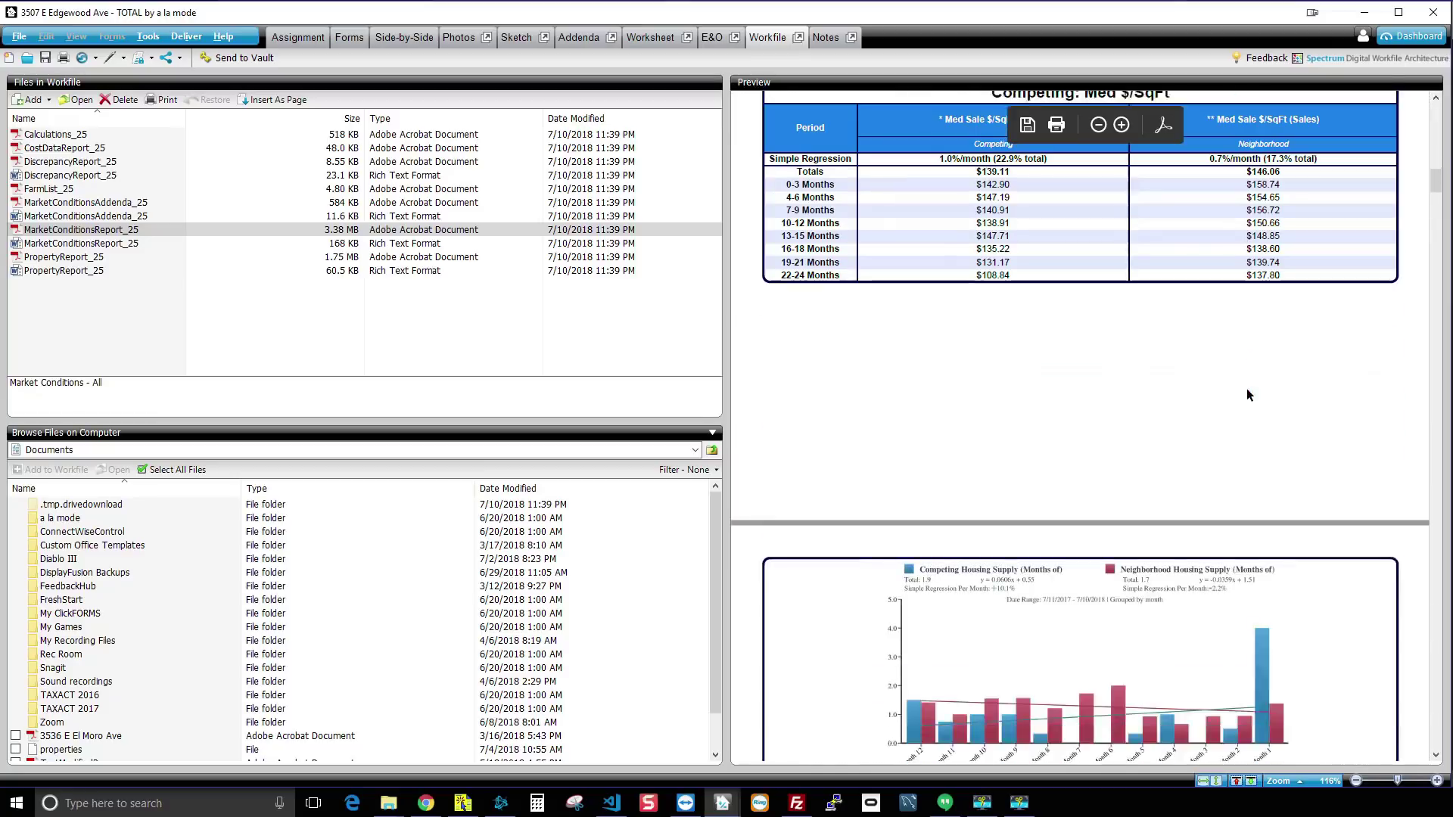
{"action": "scroll", "coordinate": [1246, 388], "scroll_direction": "down", "scroll_amount": 4}
{"action": "scroll", "coordinate": [1246, 387], "scroll_direction": "up", "scroll_amount": 2}
{"action": "scroll", "coordinate": [1246, 387], "scroll_direction": "up", "scroll_amount": 3}
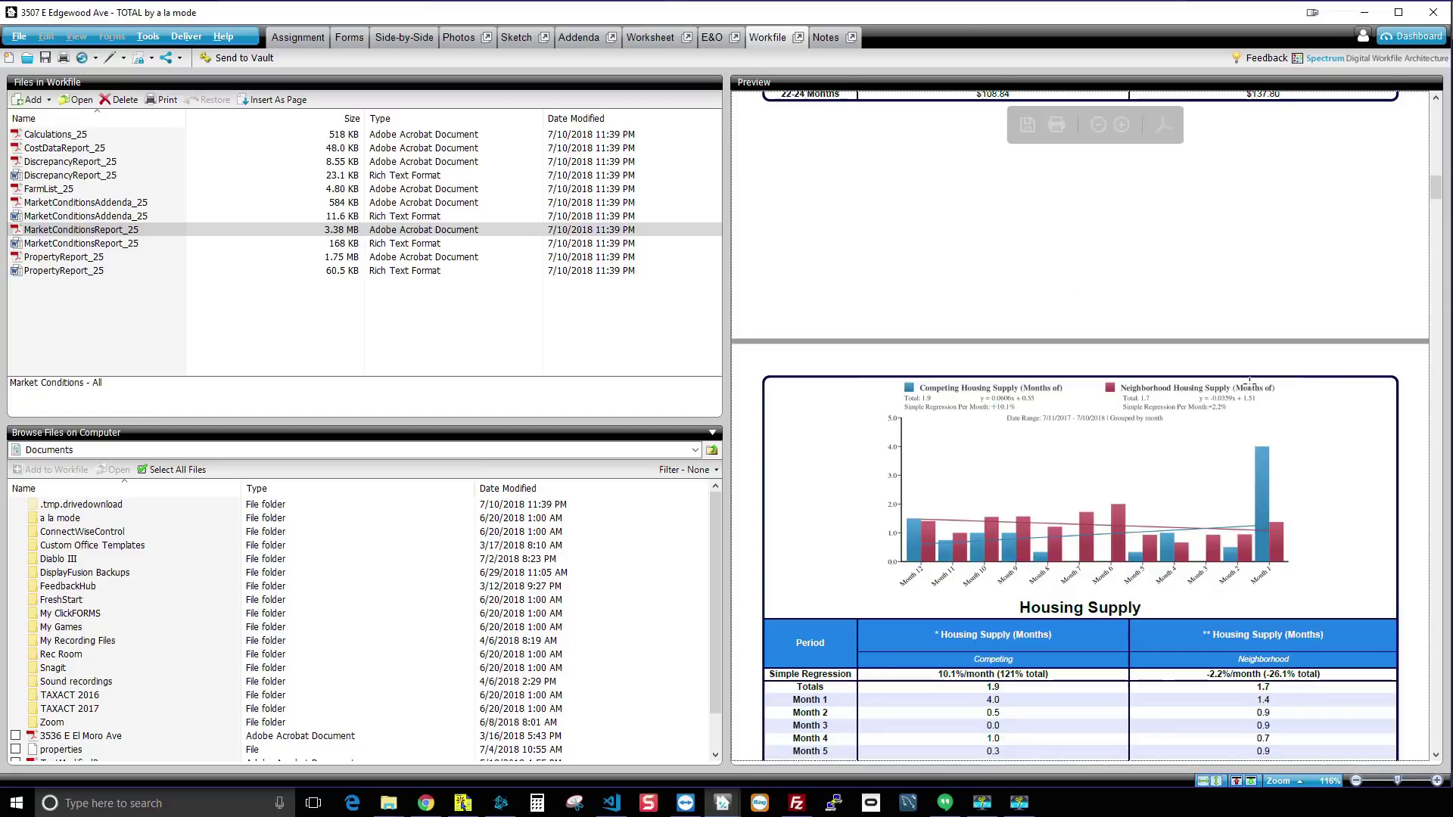
{"action": "scroll", "coordinate": [1253, 377], "scroll_direction": "up", "scroll_amount": 5}
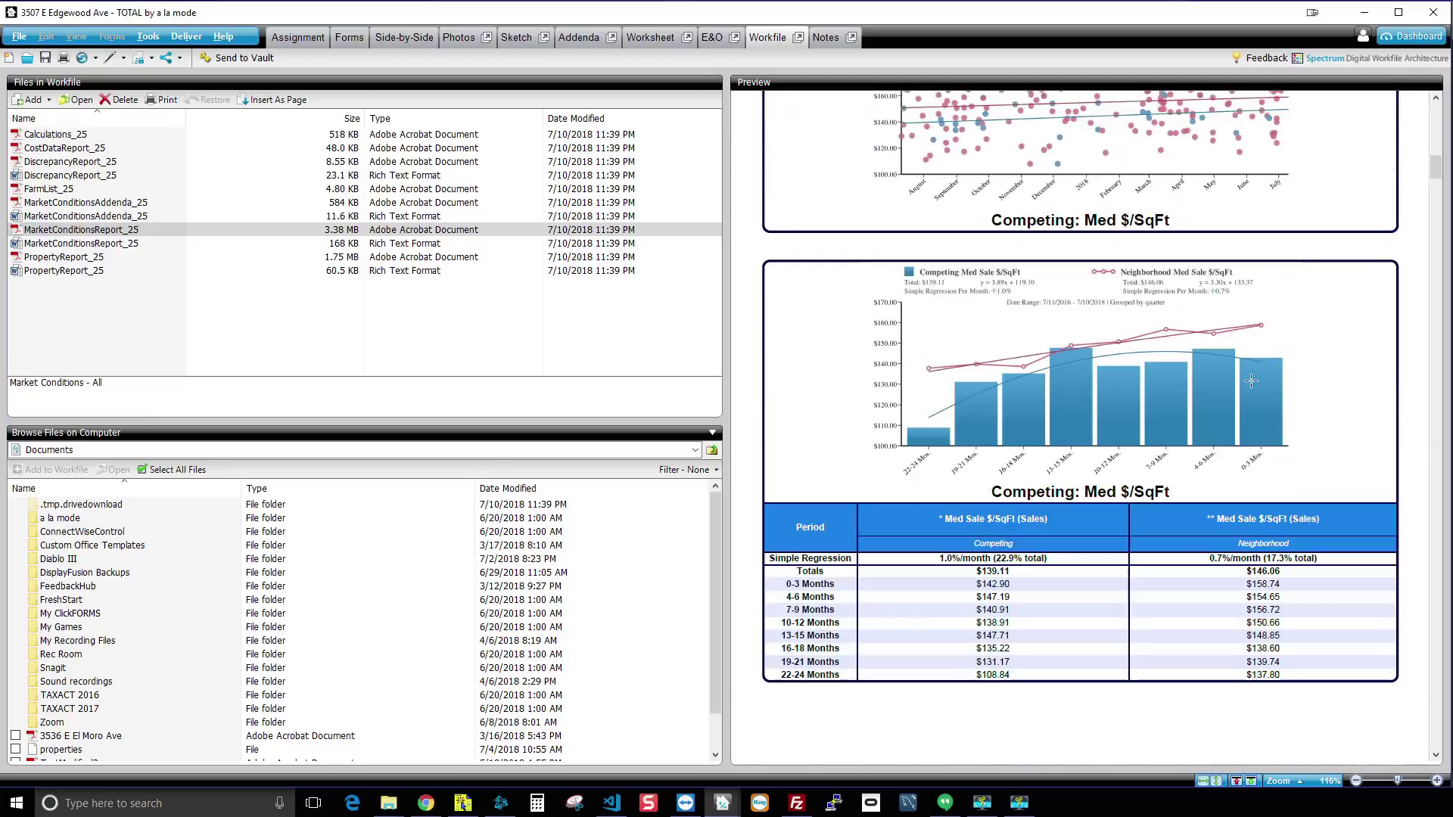
{"action": "scroll", "coordinate": [1256, 381], "scroll_direction": "down", "scroll_amount": 5}
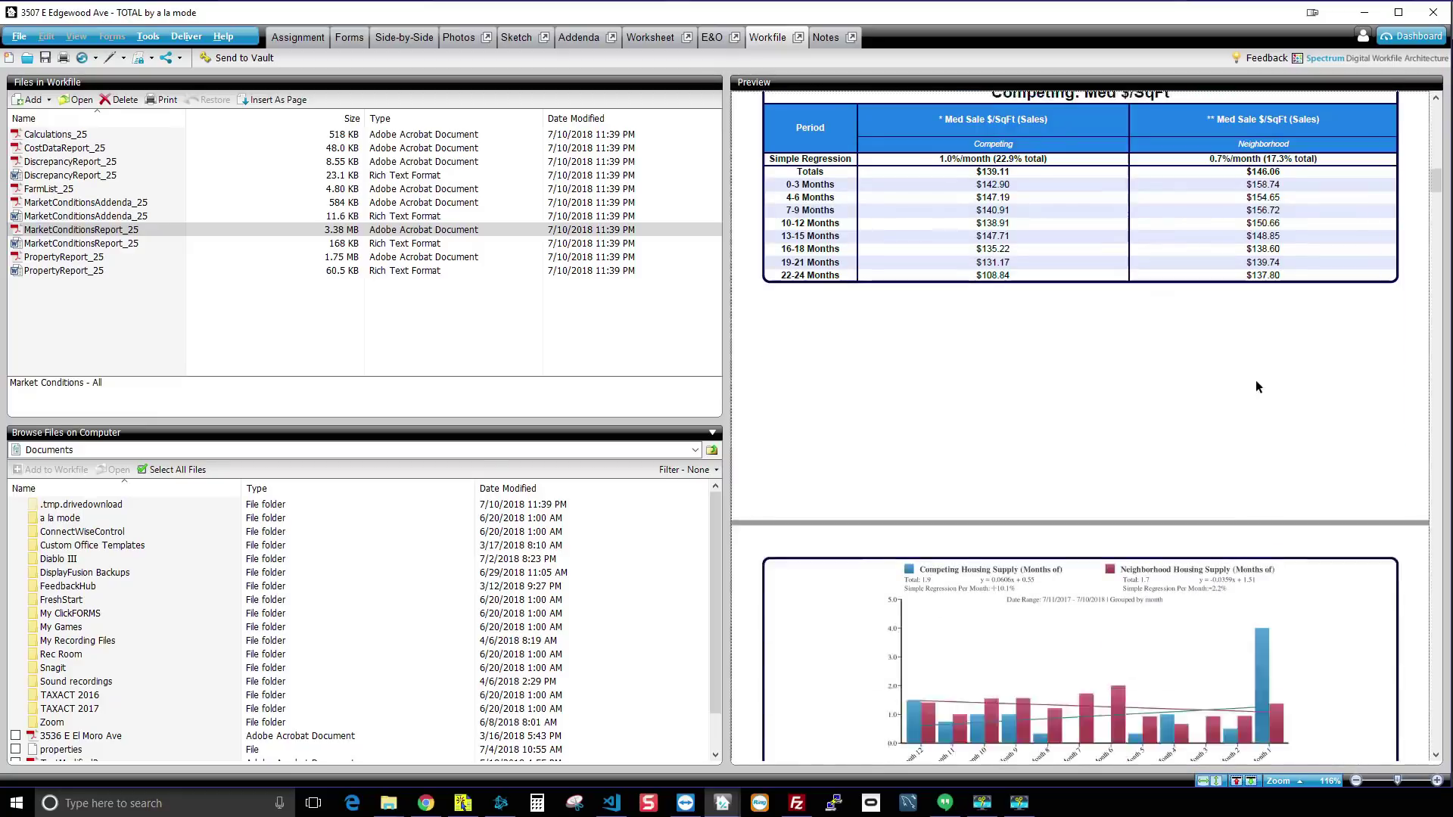
{"action": "scroll", "coordinate": [1255, 380], "scroll_direction": "down", "scroll_amount": 4}
{"action": "scroll", "coordinate": [1259, 373], "scroll_direction": "down", "scroll_amount": 3}
{"action": "scroll", "coordinate": [1259, 374], "scroll_direction": "up", "scroll_amount": 3}
{"action": "scroll", "coordinate": [1259, 374], "scroll_direction": "down", "scroll_amount": 5}
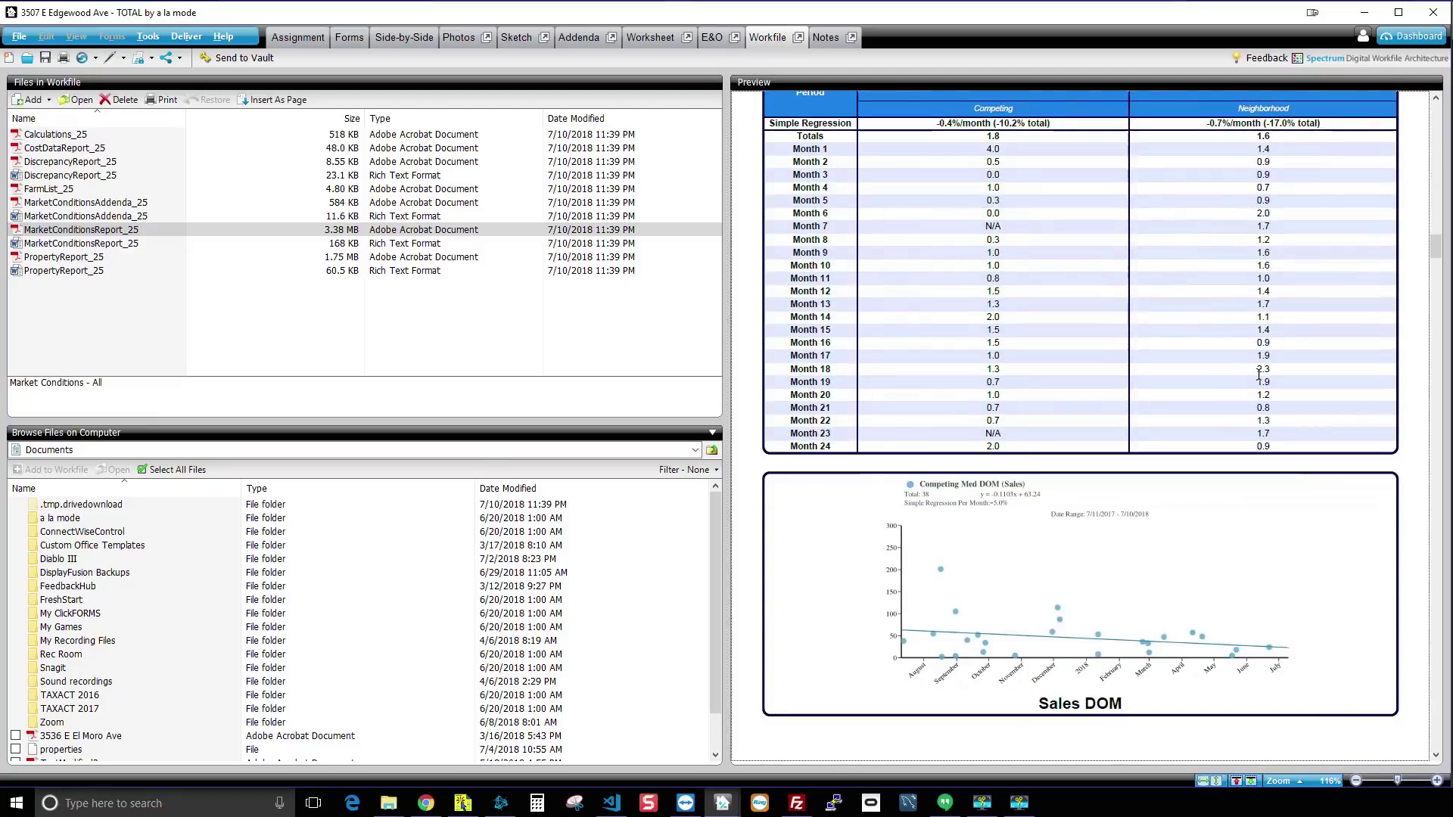
{"action": "scroll", "coordinate": [1260, 374], "scroll_direction": "down", "scroll_amount": 4}
{"action": "scroll", "coordinate": [1260, 374], "scroll_direction": "down", "scroll_amount": 4}
{"action": "scroll", "coordinate": [1260, 374], "scroll_direction": "down", "scroll_amount": 4}
{"action": "scroll", "coordinate": [1260, 373], "scroll_direction": "down", "scroll_amount": 5}
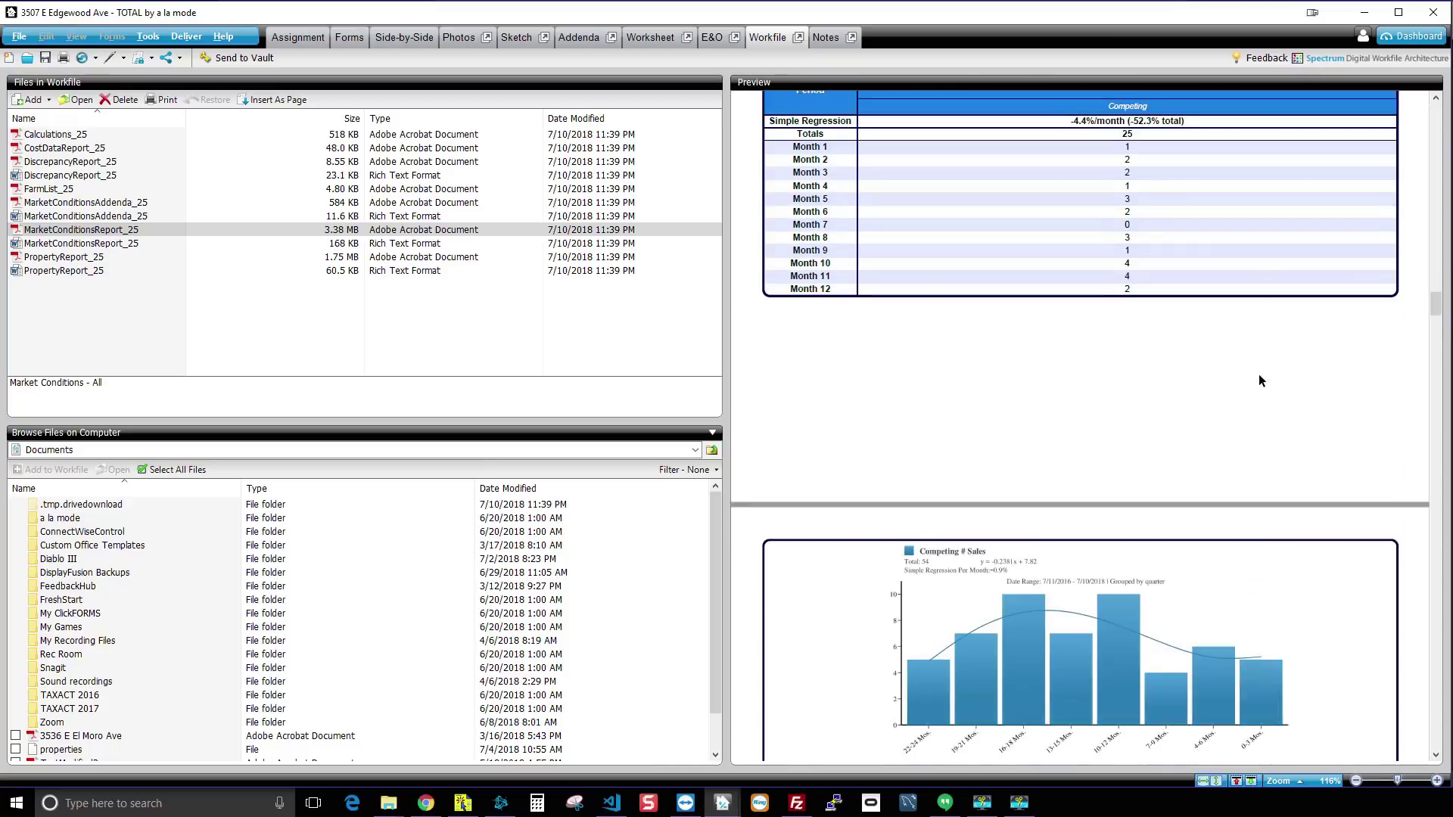
{"action": "scroll", "coordinate": [1258, 374], "scroll_direction": "down", "scroll_amount": 4}
{"action": "scroll", "coordinate": [1259, 374], "scroll_direction": "down", "scroll_amount": 3}
{"action": "scroll", "coordinate": [1260, 374], "scroll_direction": "up", "scroll_amount": 3}
{"action": "scroll", "coordinate": [1258, 371], "scroll_direction": "down", "scroll_amount": 5}
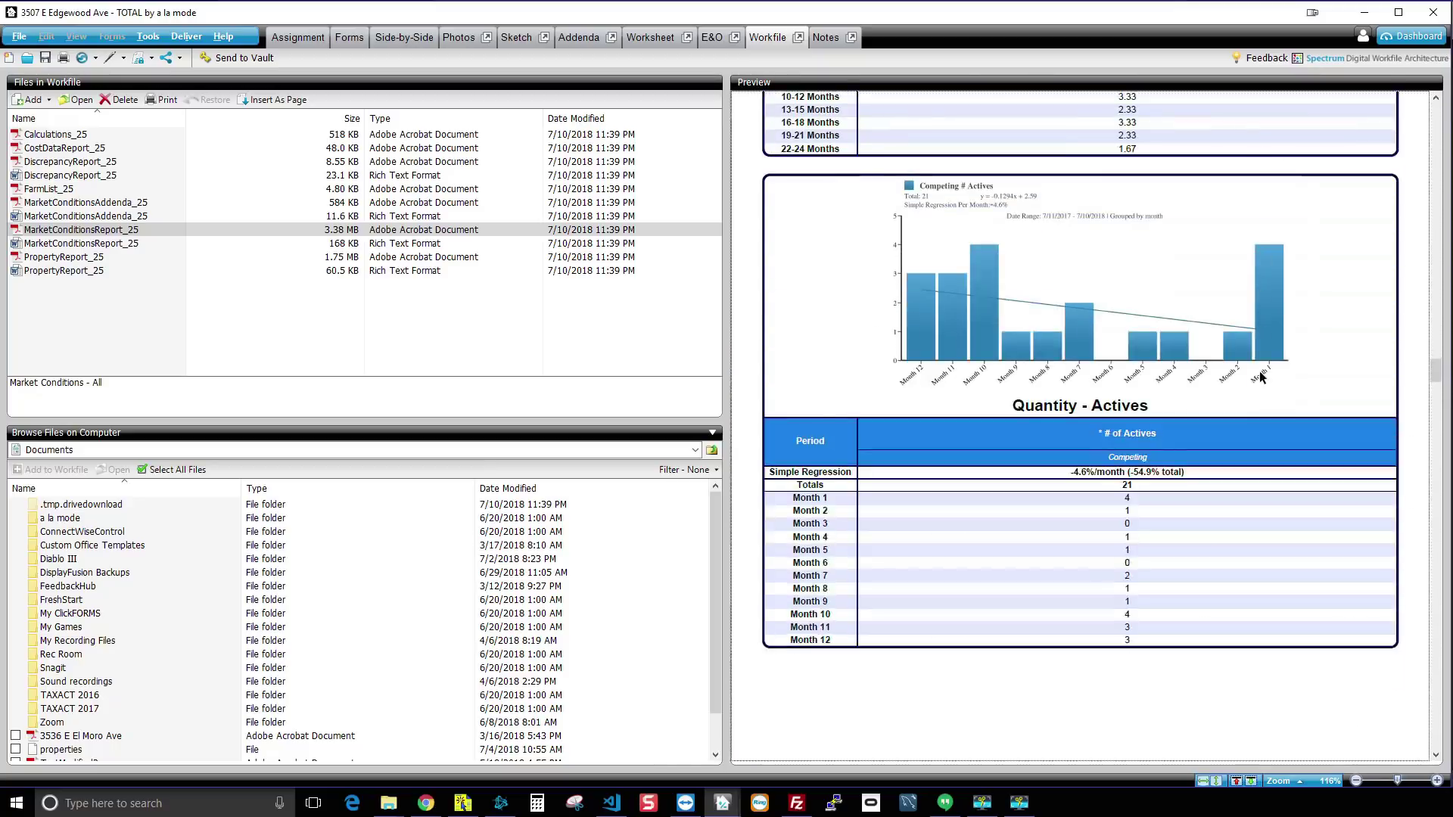
{"action": "scroll", "coordinate": [1260, 371], "scroll_direction": "down", "scroll_amount": 4}
{"action": "scroll", "coordinate": [1259, 371], "scroll_direction": "down", "scroll_amount": 5}
{"action": "scroll", "coordinate": [1260, 372], "scroll_direction": "down", "scroll_amount": 4}
{"action": "scroll", "coordinate": [1260, 371], "scroll_direction": "down", "scroll_amount": 5}
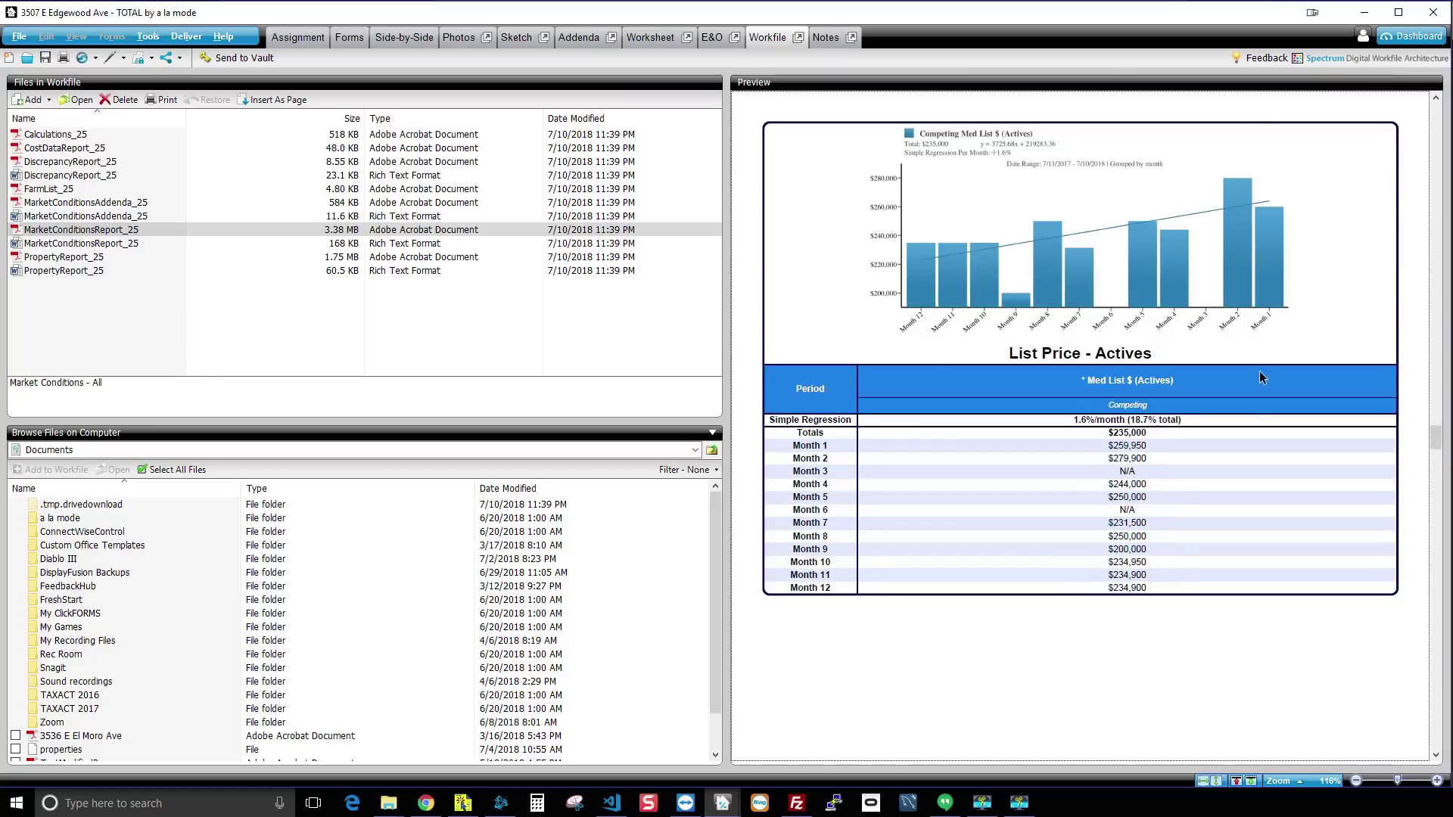
{"action": "scroll", "coordinate": [1260, 372], "scroll_direction": "down", "scroll_amount": 3}
{"action": "scroll", "coordinate": [1259, 372], "scroll_direction": "up", "scroll_amount": 2}
{"action": "scroll", "coordinate": [1259, 371], "scroll_direction": "up", "scroll_amount": 3}
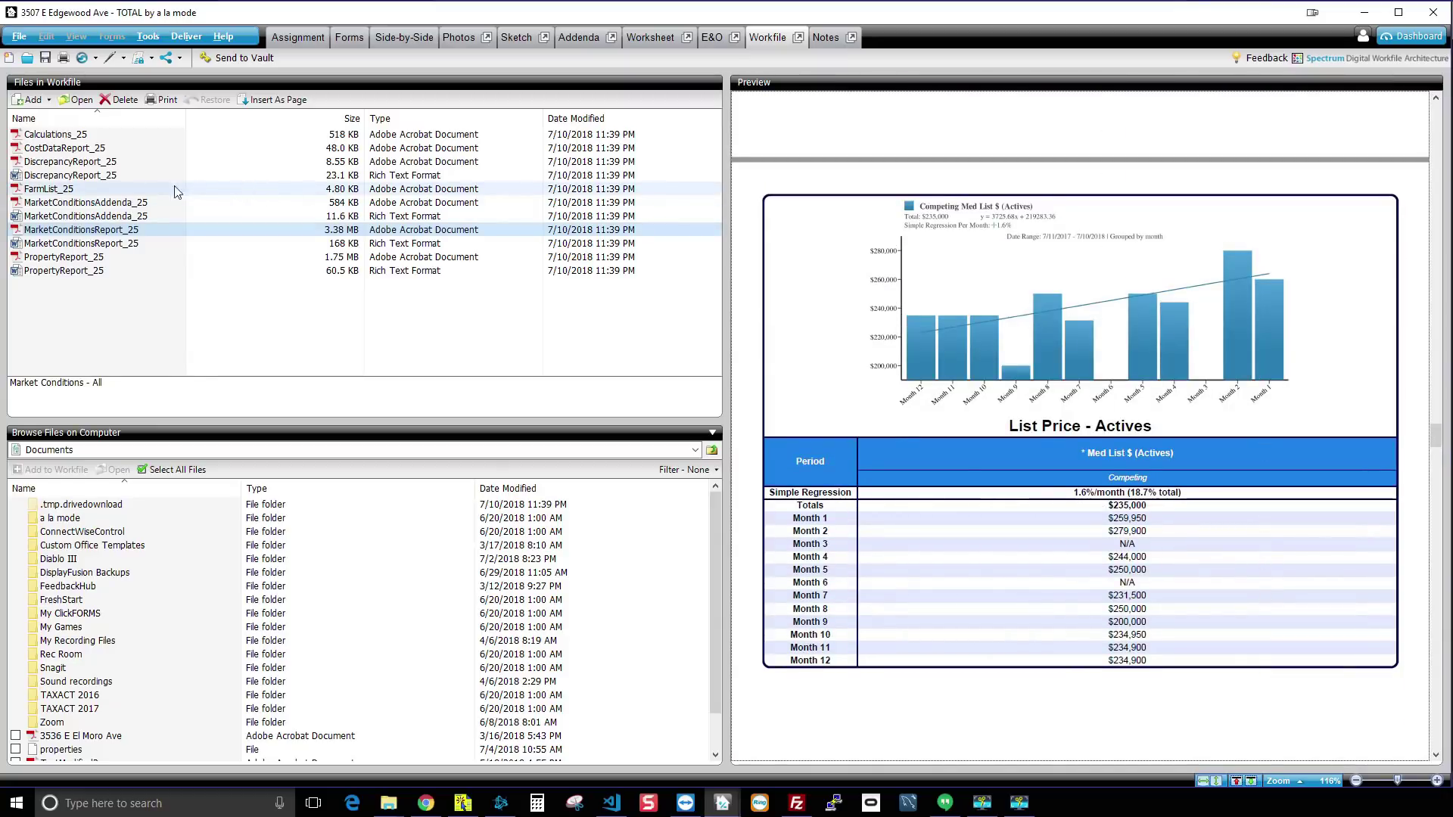
Preview FarmList_25, the Competing Property List of closed sales.
{"action": "left_click", "coordinate": [100, 188]}
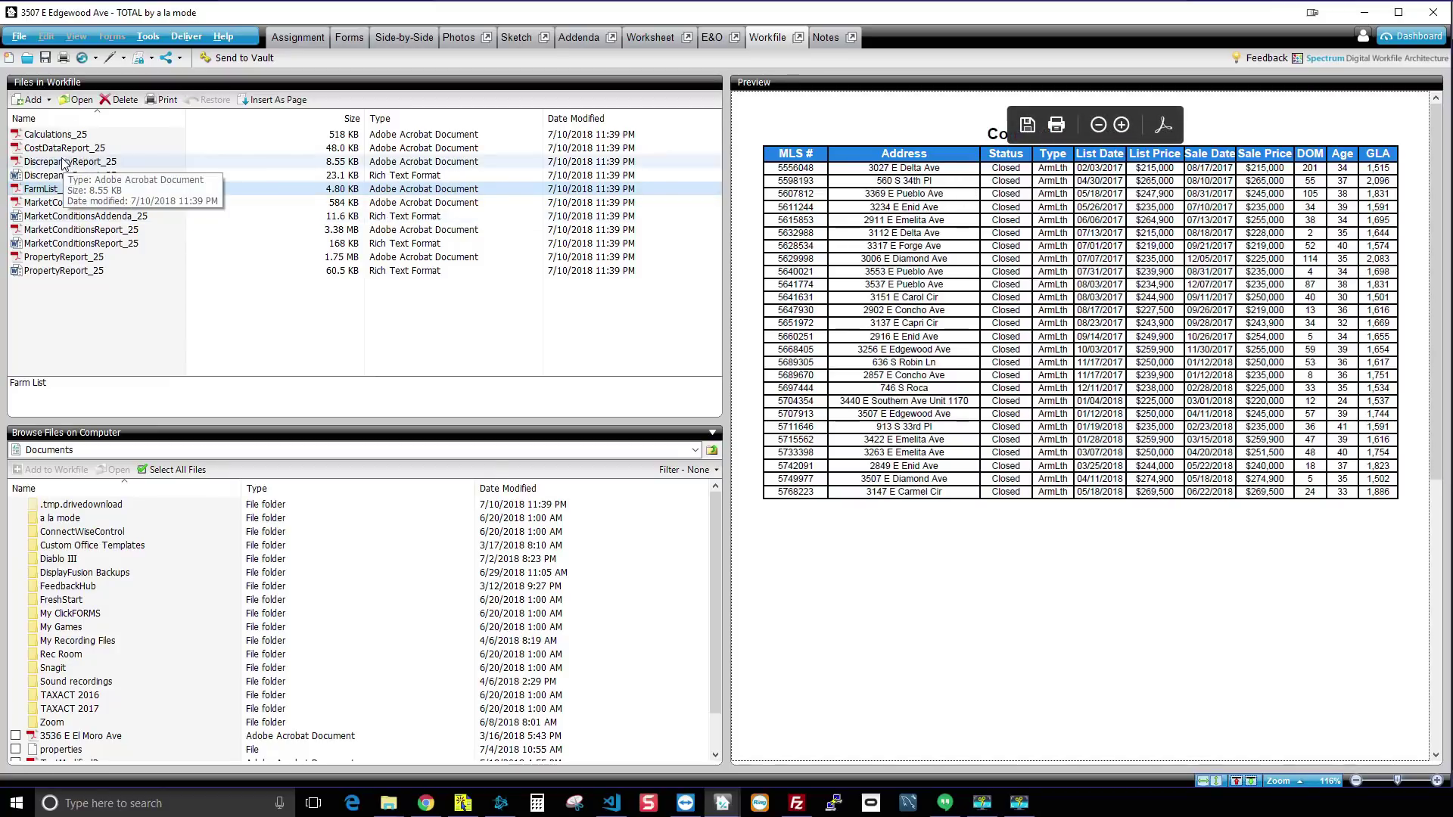
Preview the Calculations_25 document from Files in Workfile.
{"action": "left_click", "coordinate": [55, 134]}
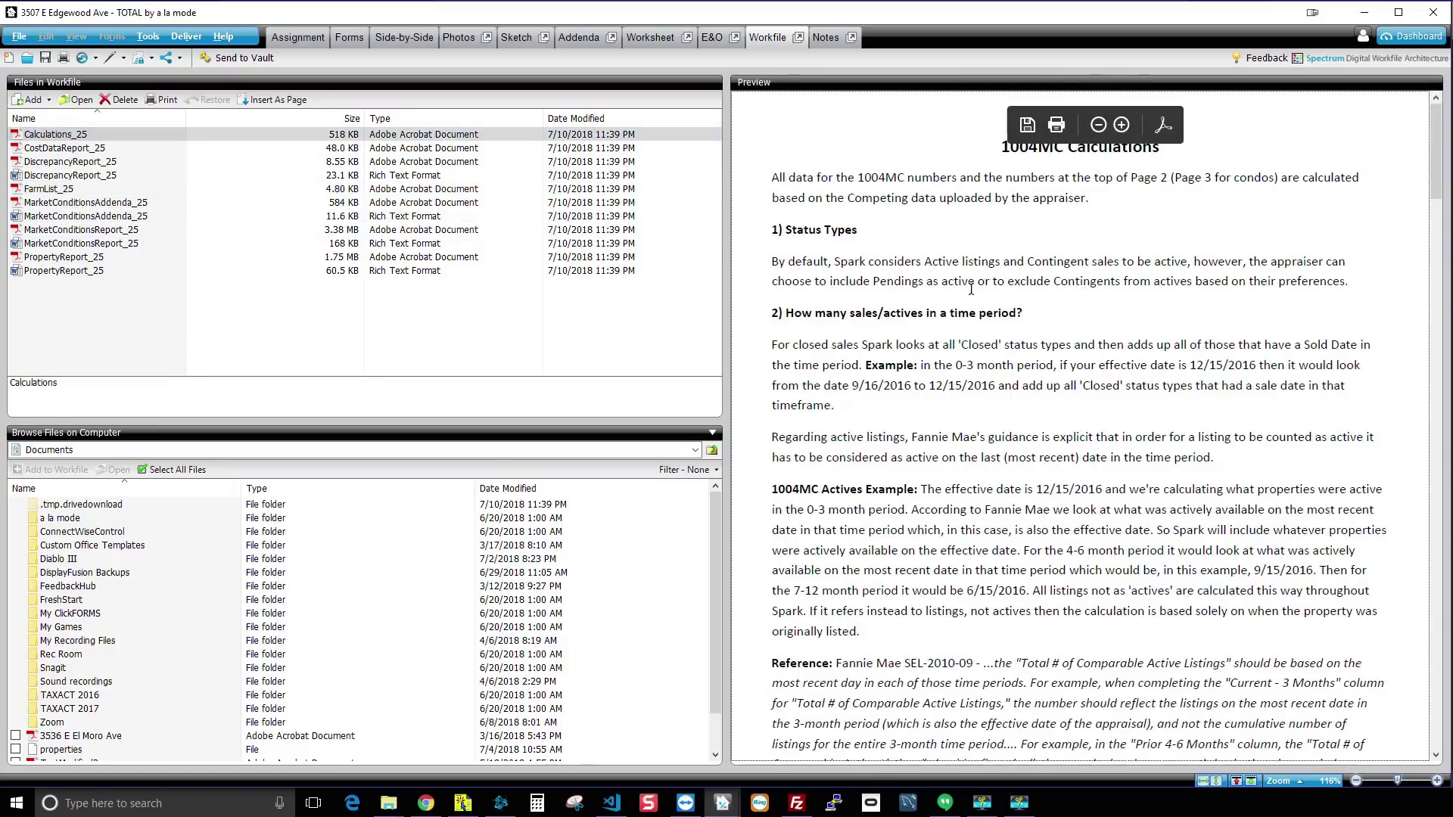
{"action": "left_click_drag", "start_coordinate": [1437, 136], "coordinate": [1440, 581]}
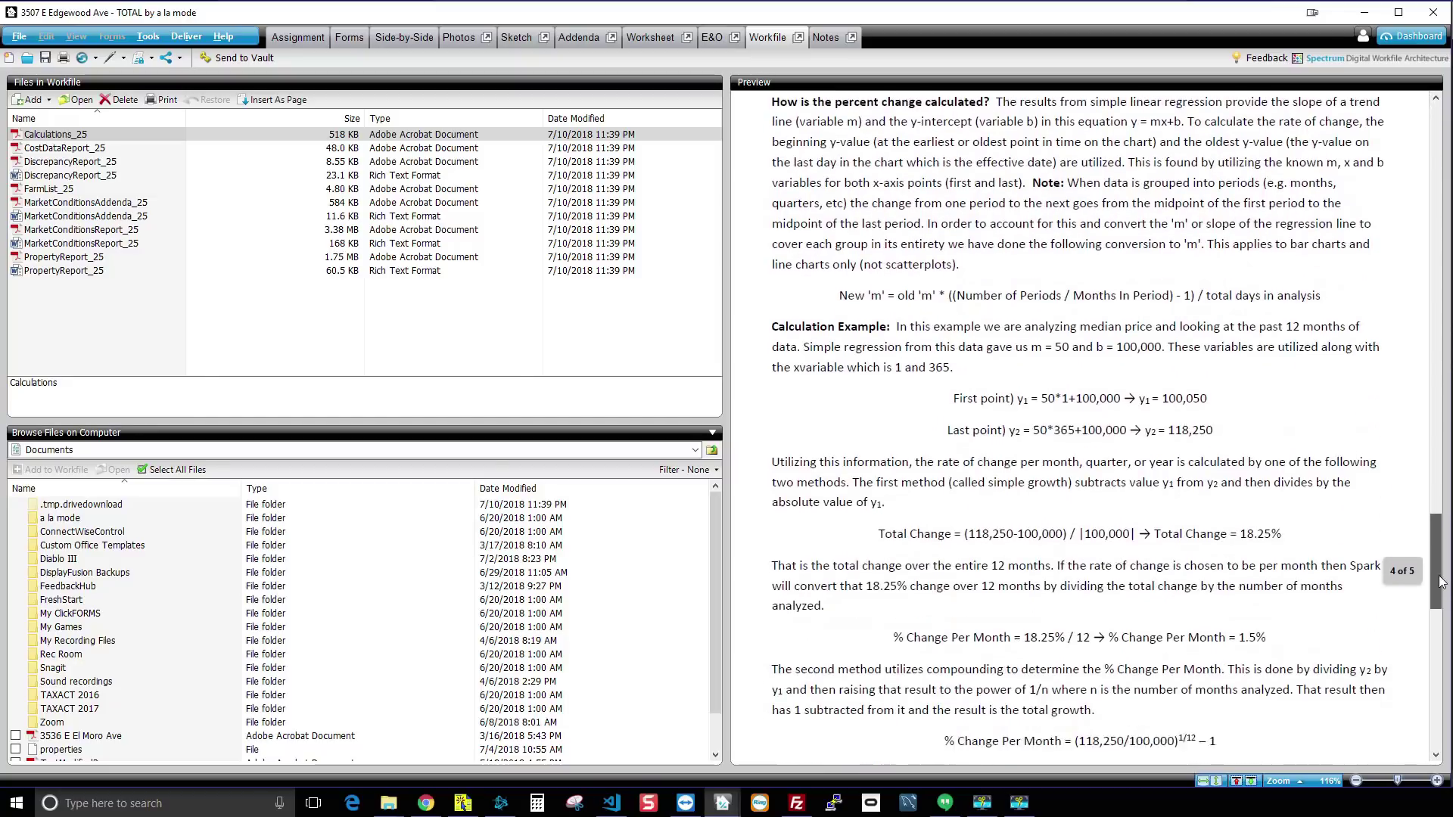
{"action": "scroll", "coordinate": [1105, 560], "scroll_direction": "down", "scroll_amount": 3}
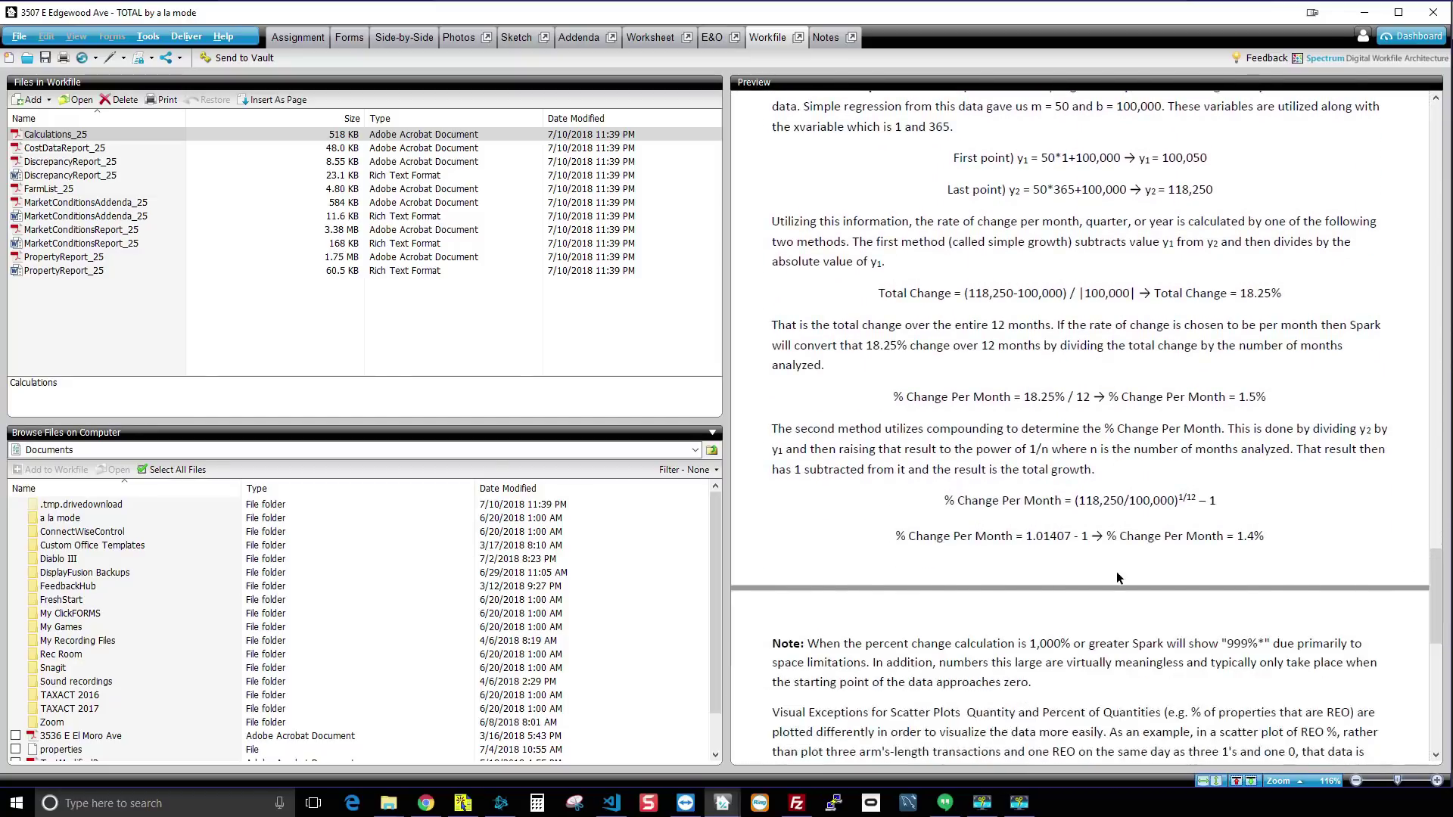
{"action": "scroll", "coordinate": [1112, 565], "scroll_direction": "down", "scroll_amount": 3}
{"action": "scroll", "coordinate": [1119, 572], "scroll_direction": "down", "scroll_amount": 2}
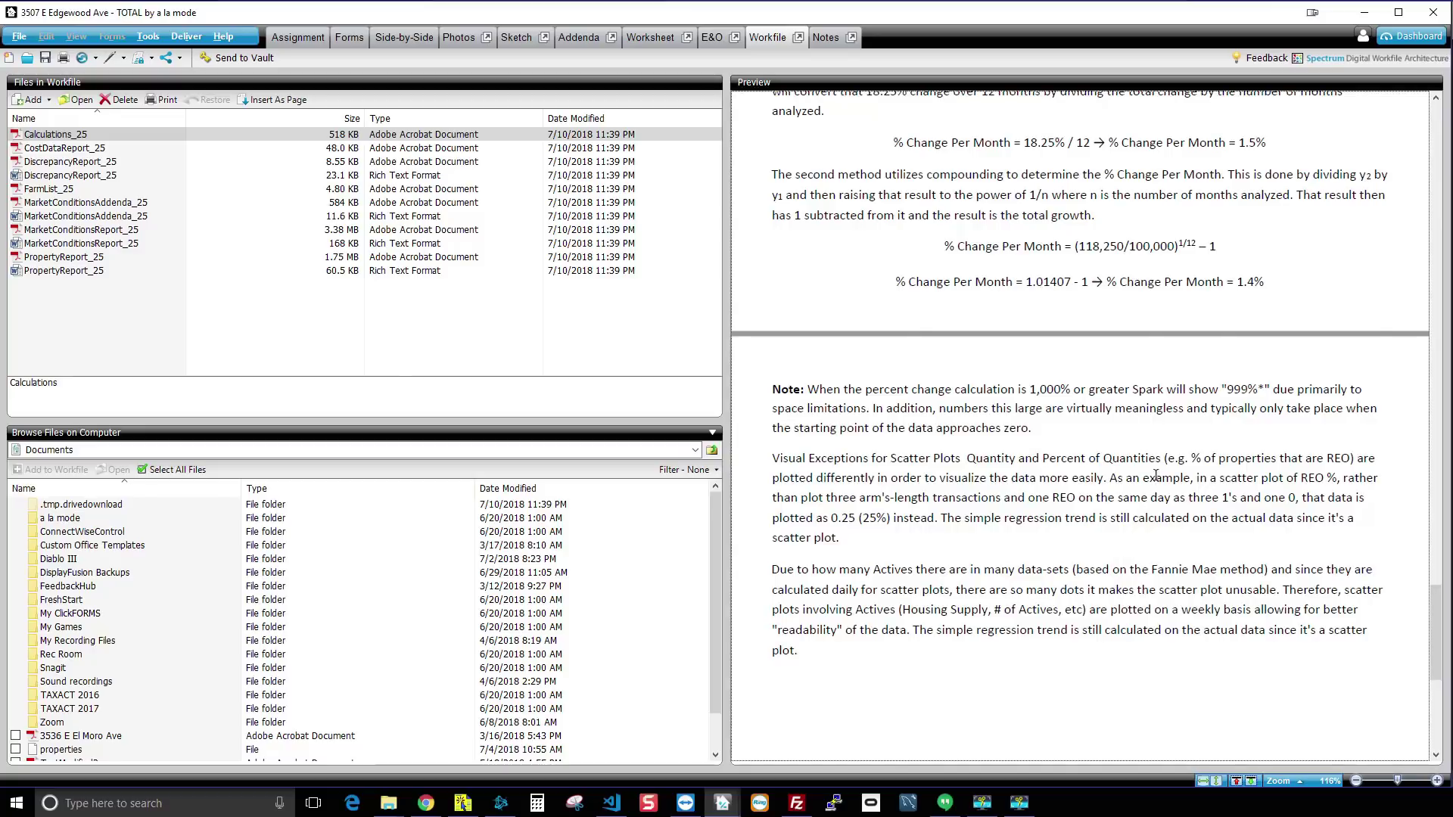
{"action": "scroll", "coordinate": [1144, 507], "scroll_direction": "up", "scroll_amount": 2}
Preview the cost data report's cost approach figures, then show the Spark homepage in Chrome.
{"action": "left_click", "coordinate": [65, 148]}
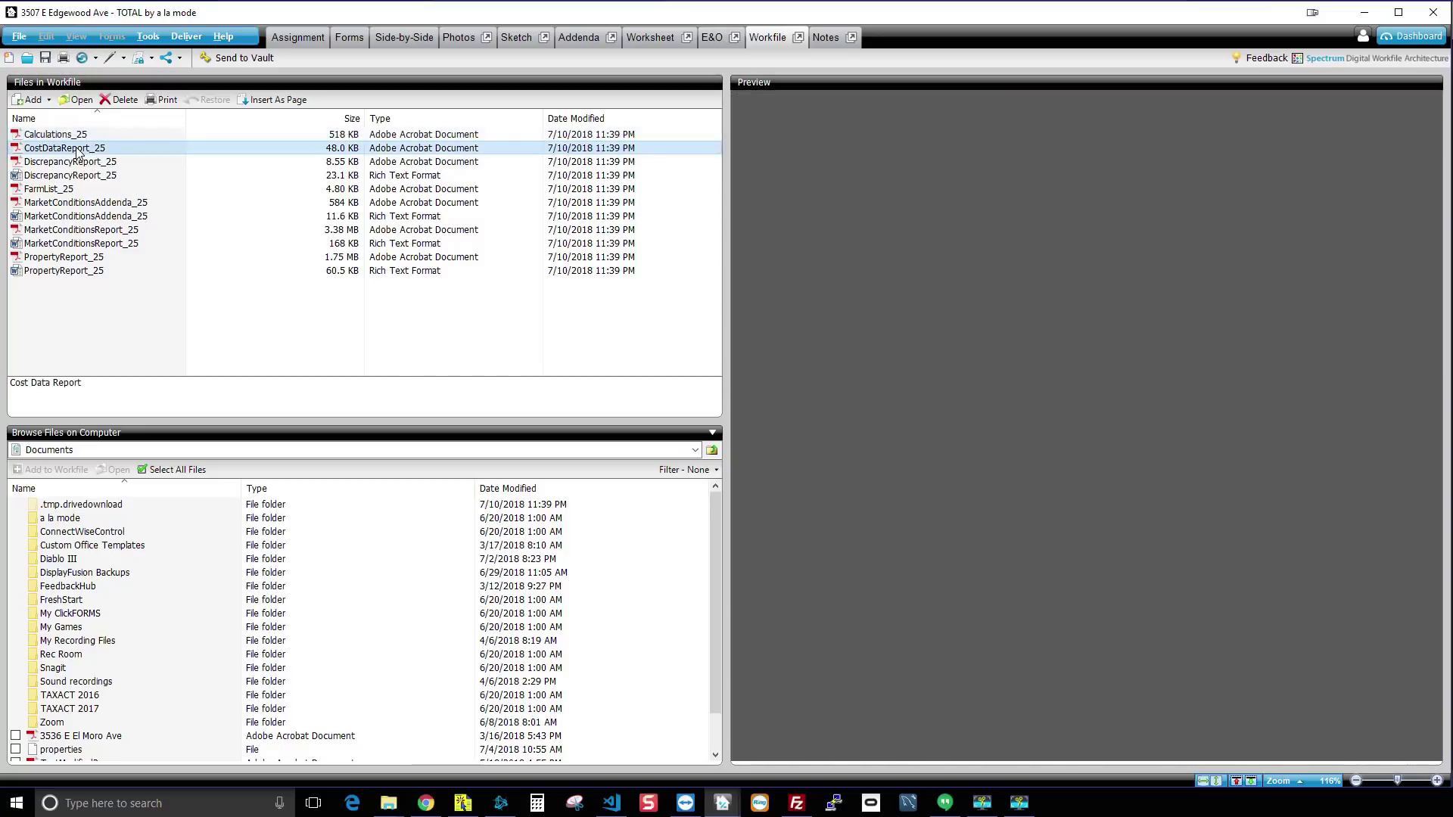
{"action": "mouse_move", "coordinate": [1080, 342]}
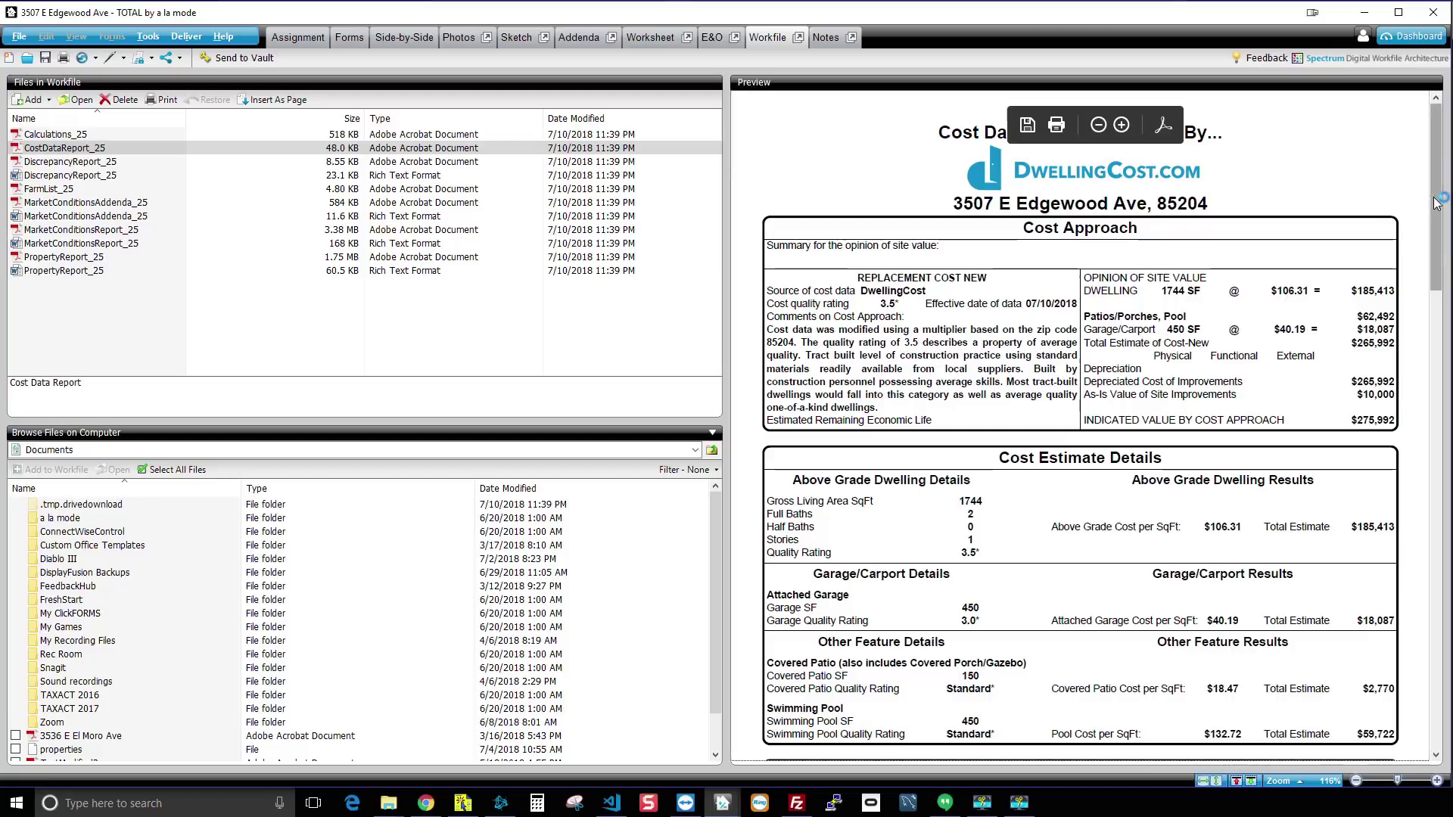
{"action": "scroll", "coordinate": [1130, 274], "scroll_direction": "down", "scroll_amount": 3}
{"action": "scroll", "coordinate": [1130, 274], "scroll_direction": "down", "scroll_amount": 2}
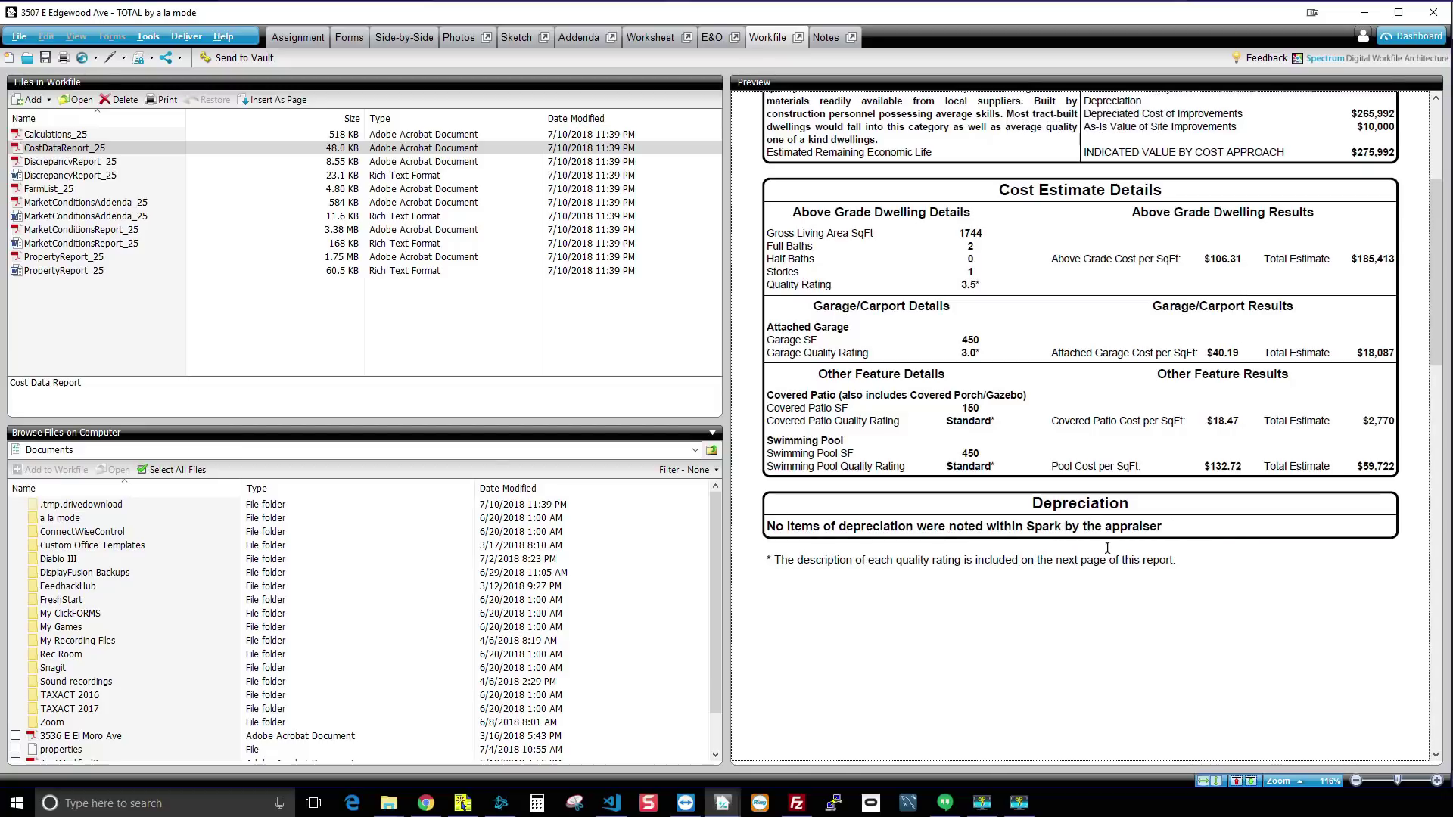
{"action": "scroll", "coordinate": [1086, 516], "scroll_direction": "up", "scroll_amount": 3}
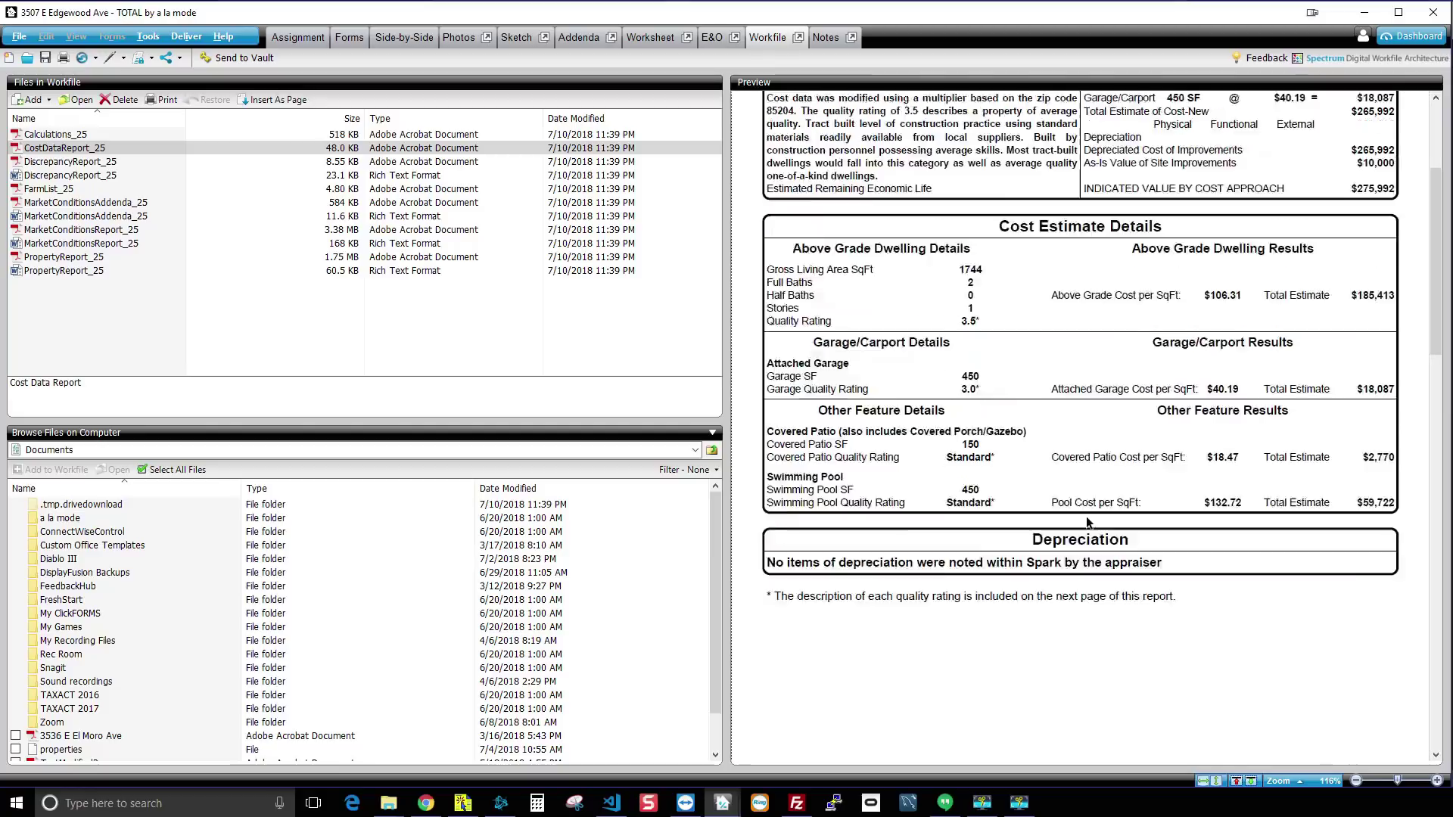
{"action": "scroll", "coordinate": [1086, 517], "scroll_direction": "up", "scroll_amount": 2}
{"action": "scroll", "coordinate": [1087, 517], "scroll_direction": "up", "scroll_amount": 2}
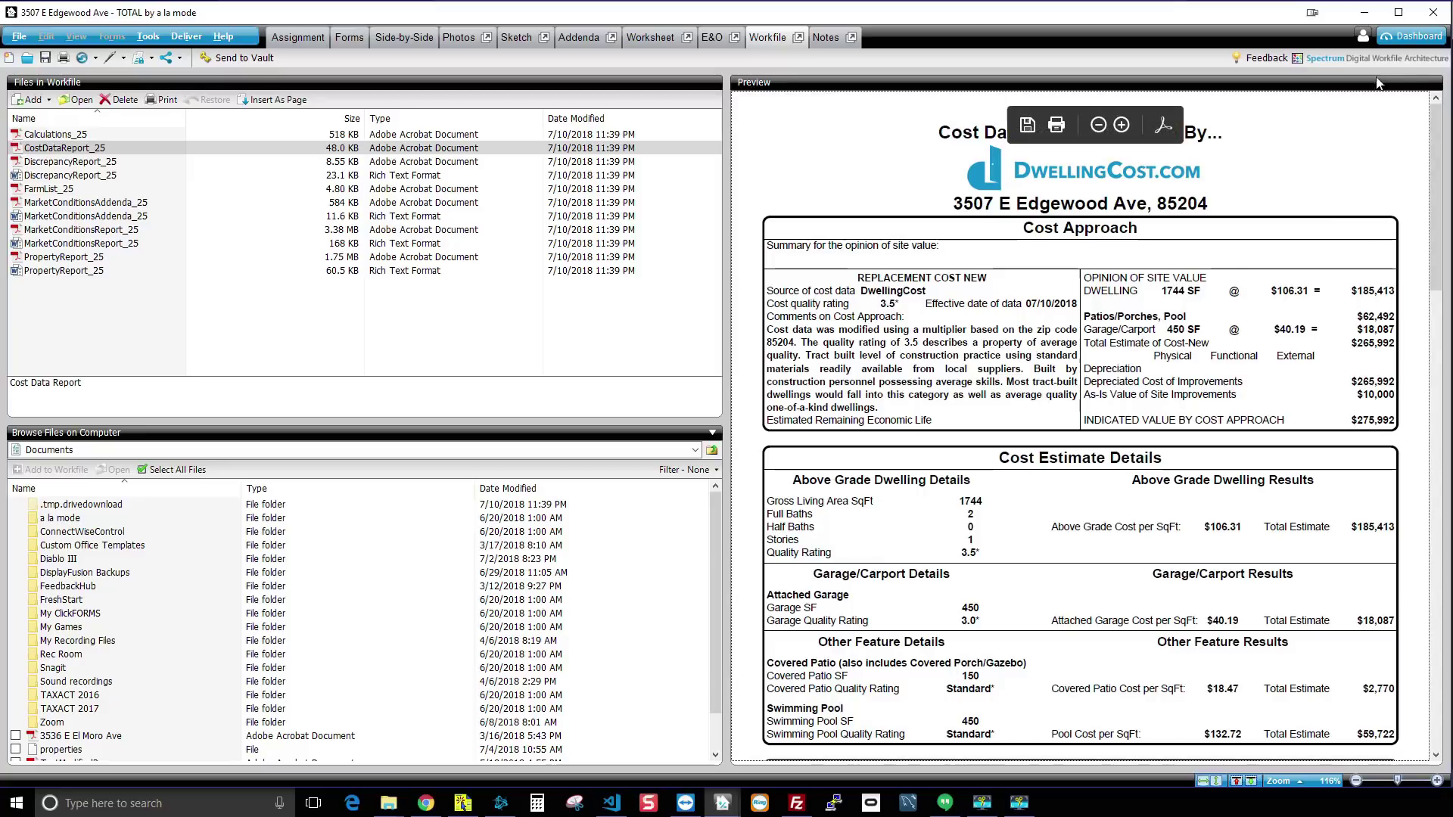
{"action": "left_click", "coordinate": [1363, 12]}
{"action": "key", "text": "ctrl+Tab"}
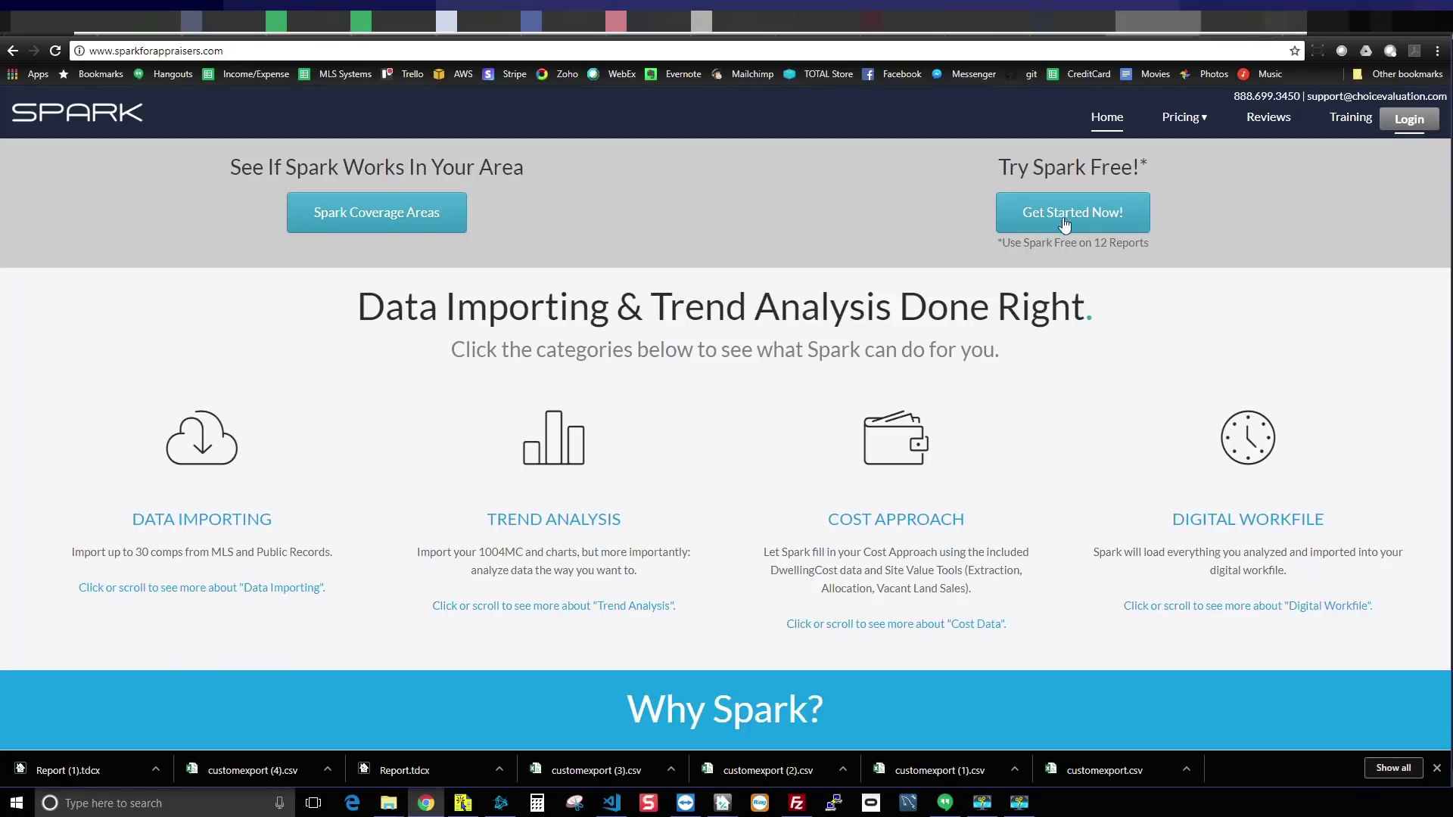